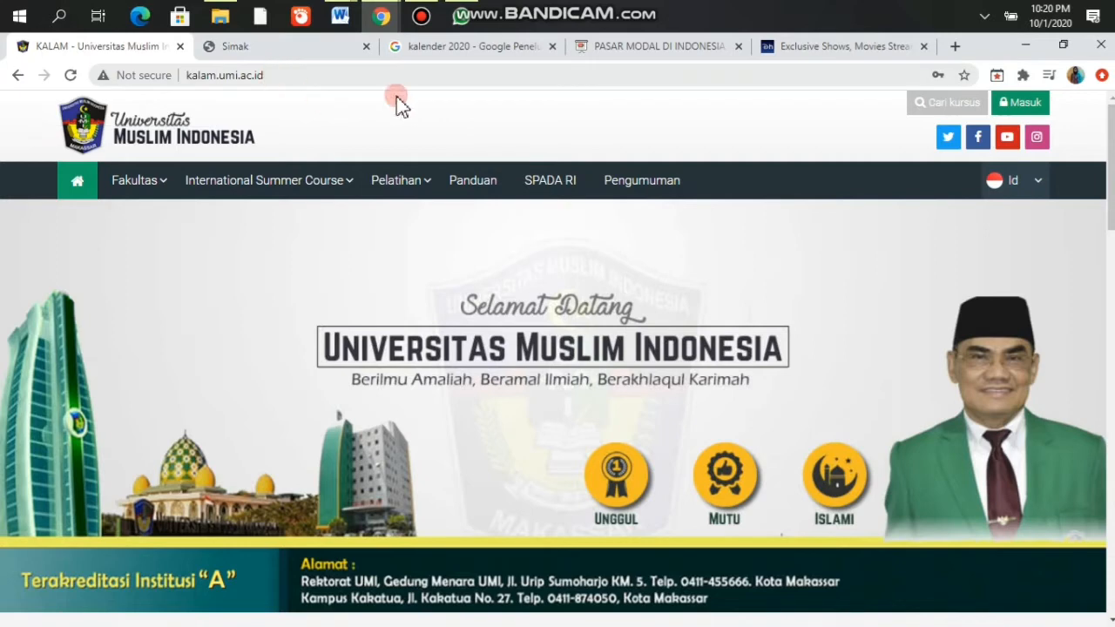
Step: Log in to the KALAM site with the lecturer's saved username and password
left_click(290, 49)
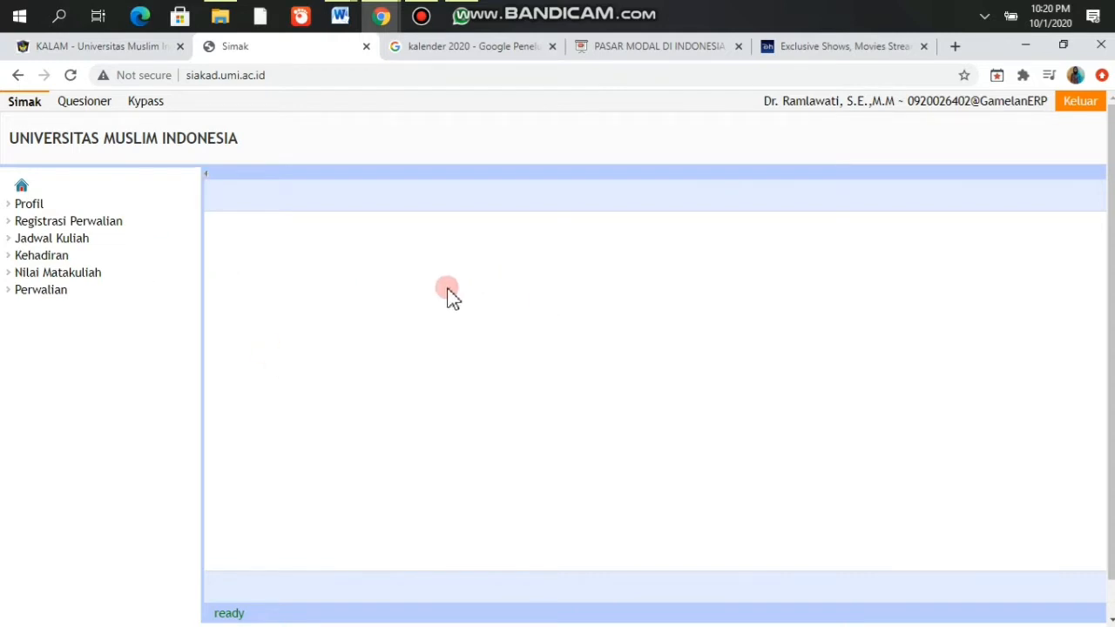
left_click(83, 53)
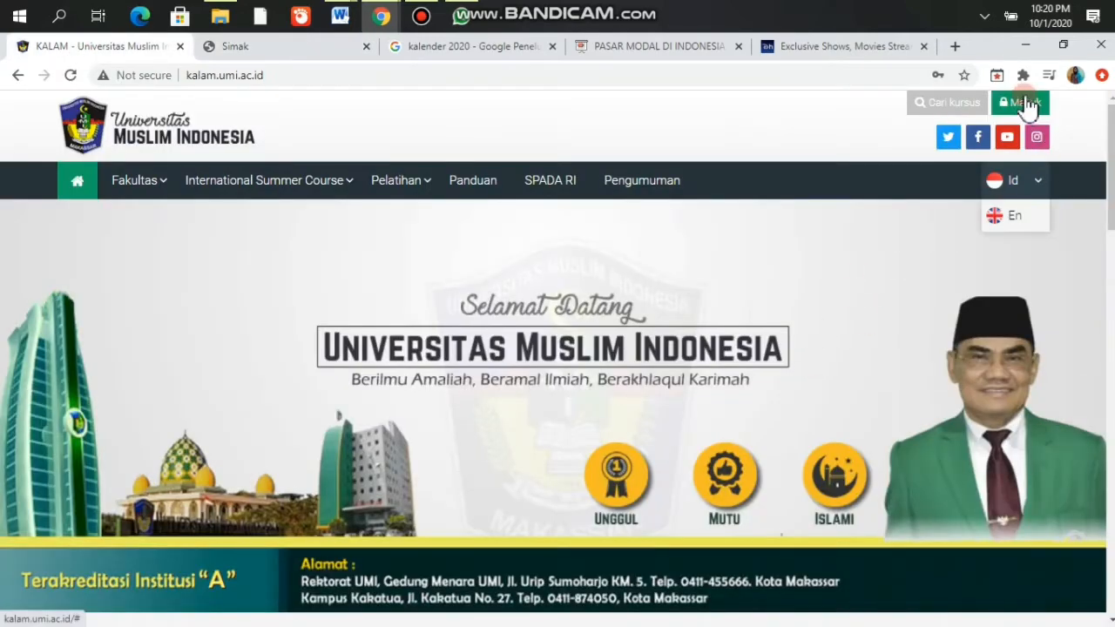
left_click(1027, 105)
left_click(447, 124)
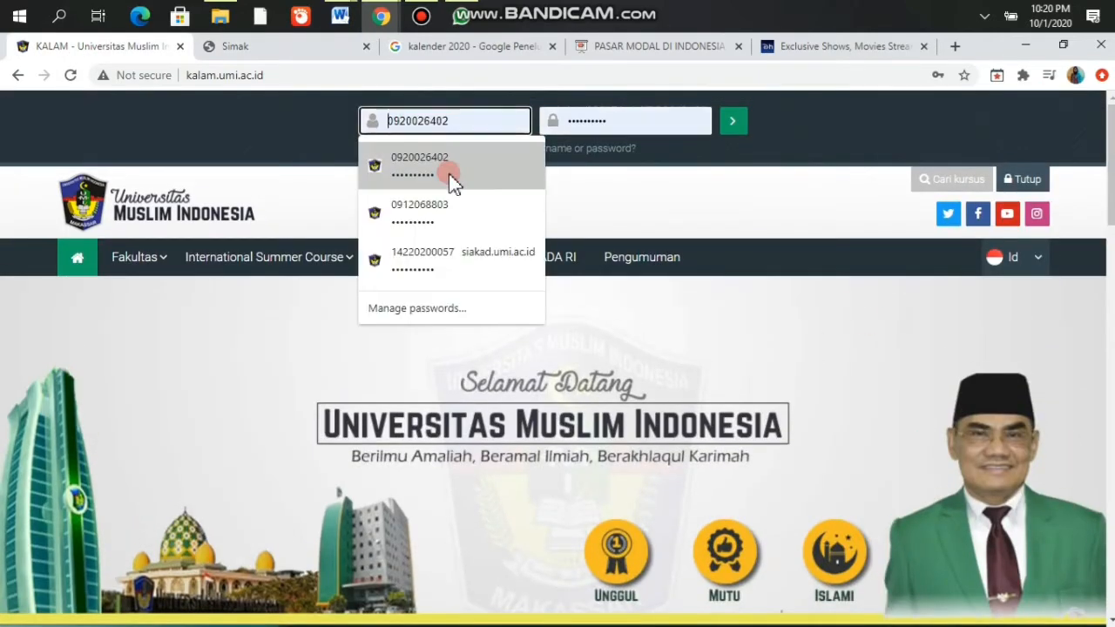
left_click(436, 202)
left_click(436, 166)
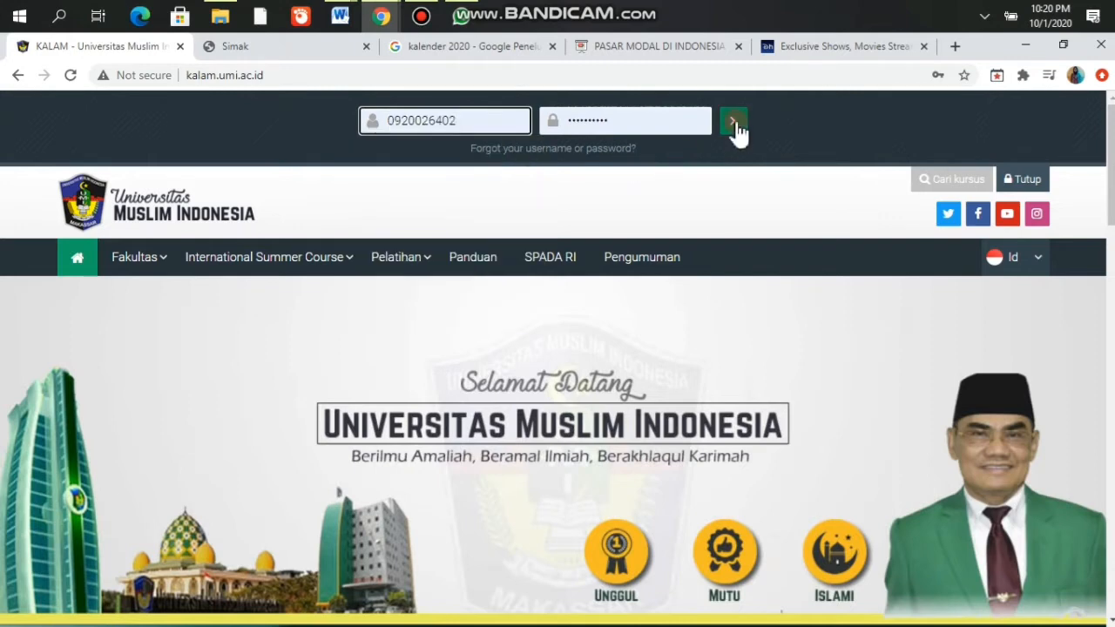
left_click(733, 122)
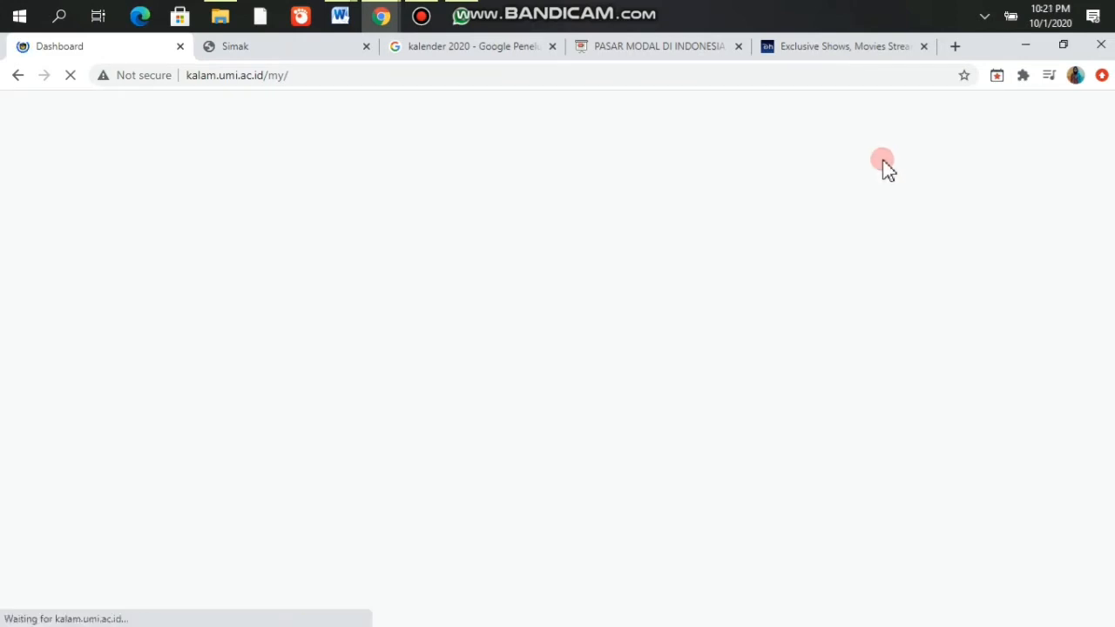
Step: Switch the dashboard language from English to Indonesian (Id)
scroll(822, 196, "down", 2)
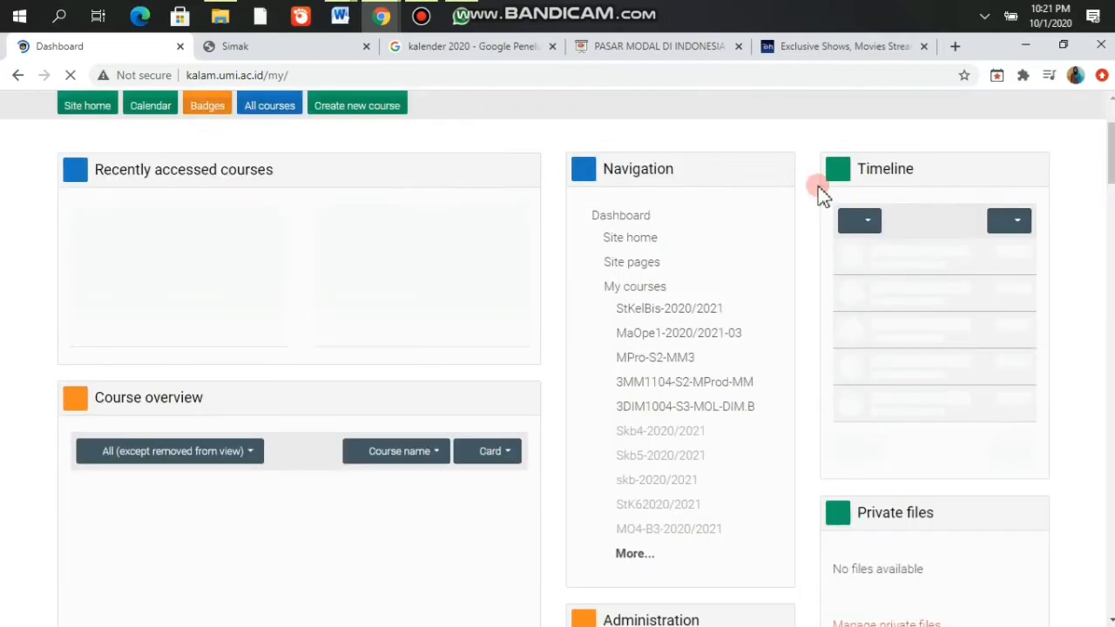
scroll(1027, 194, "up", 2)
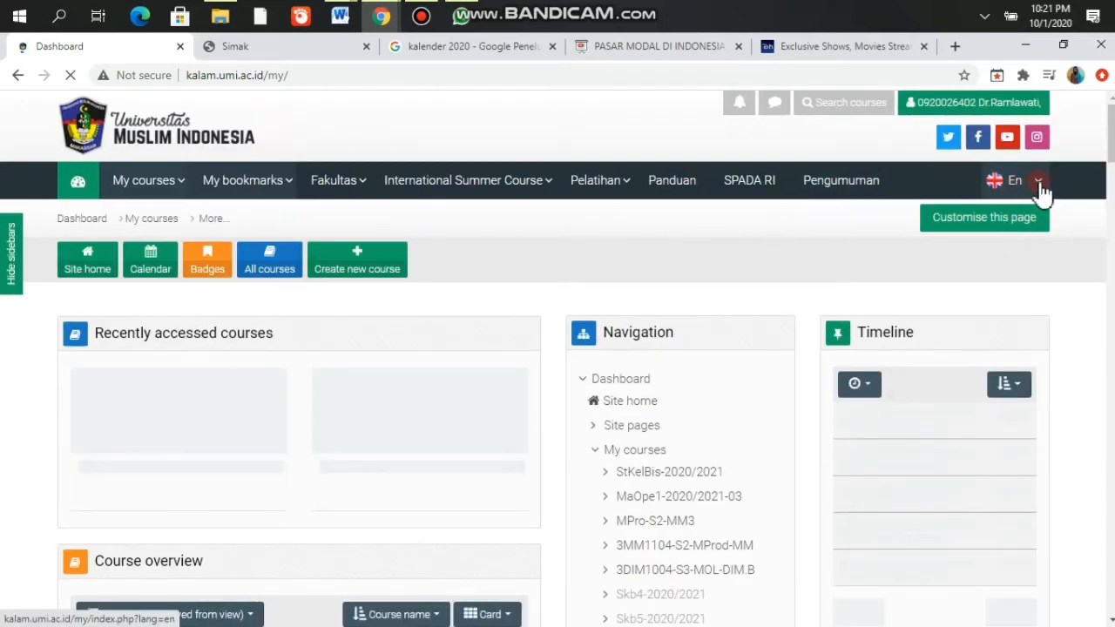
left_click(1039, 185)
left_click(939, 228)
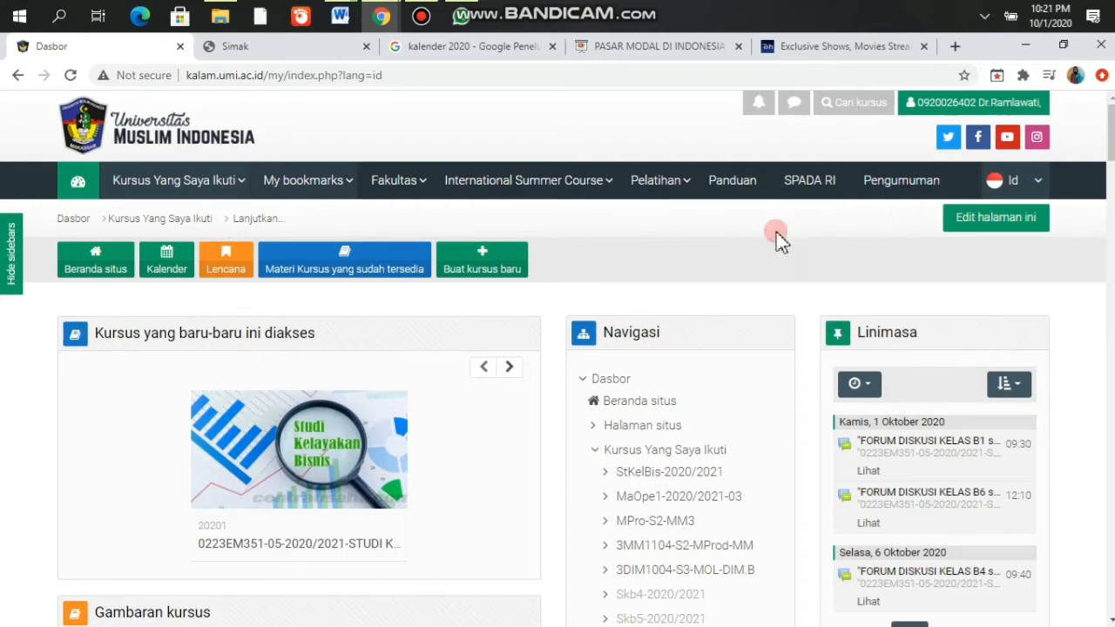
Step: Open the recently accessed course 0223EM351-05-2020/2021-STUDI KELAYAKAN BISNIS from the dashboard
scroll(453, 383, "down", 3)
scroll(449, 384, "up", 3)
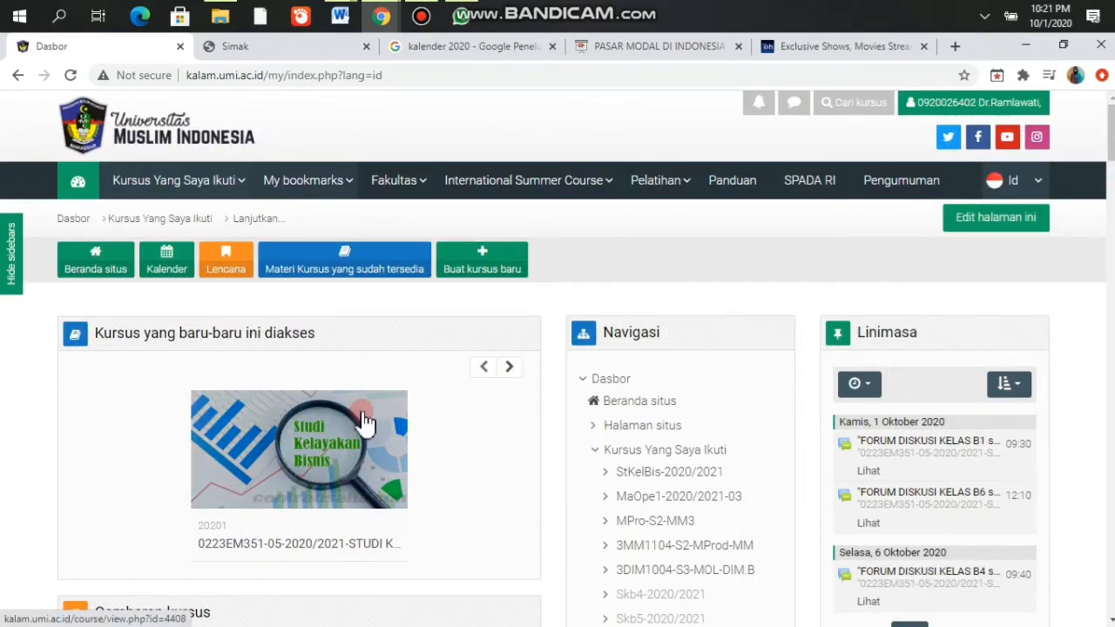
left_click(330, 462)
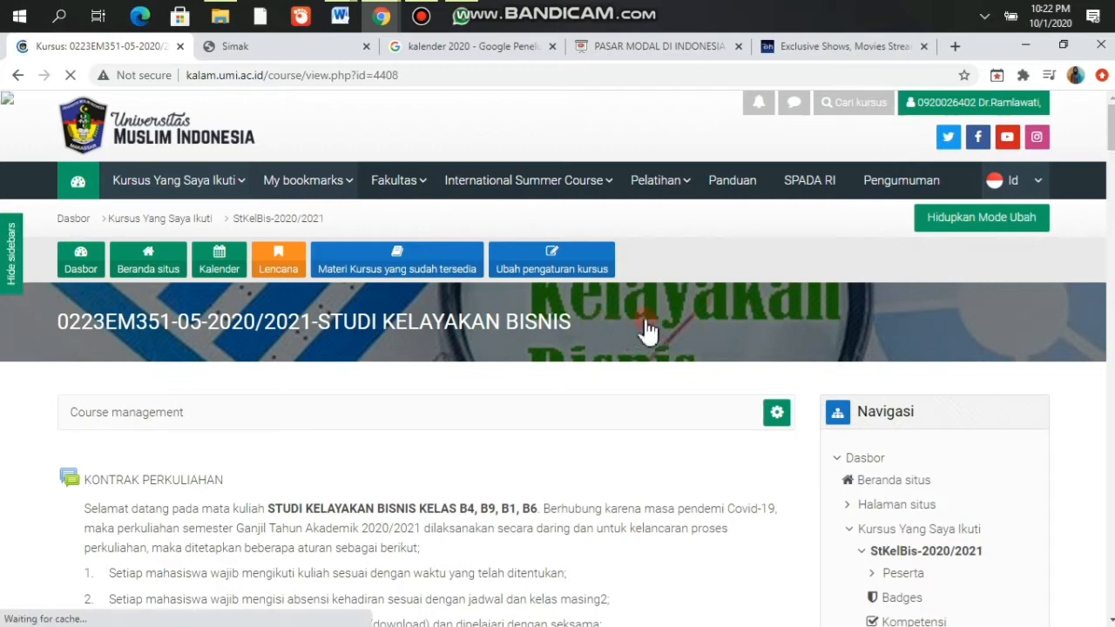
Step: Review the KONTRAK PERKULIAHAN text, including its class list, lecture rules and grading components
scroll(649, 334, "down", 4)
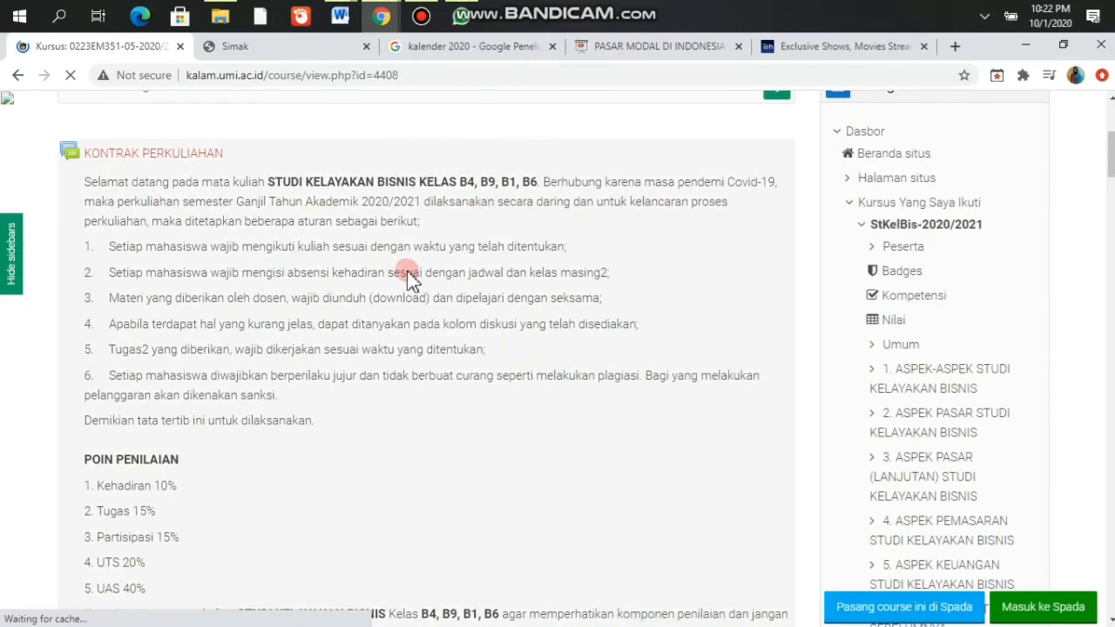
scroll(408, 274, "down", 11)
scroll(409, 274, "up", 15)
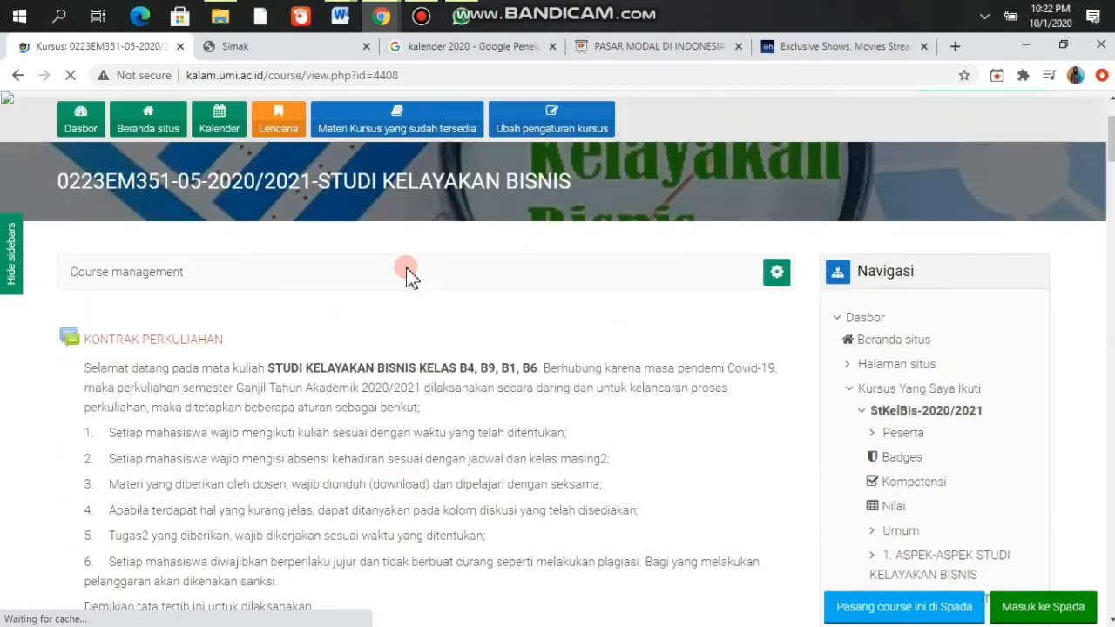
scroll(462, 285, "down", 3)
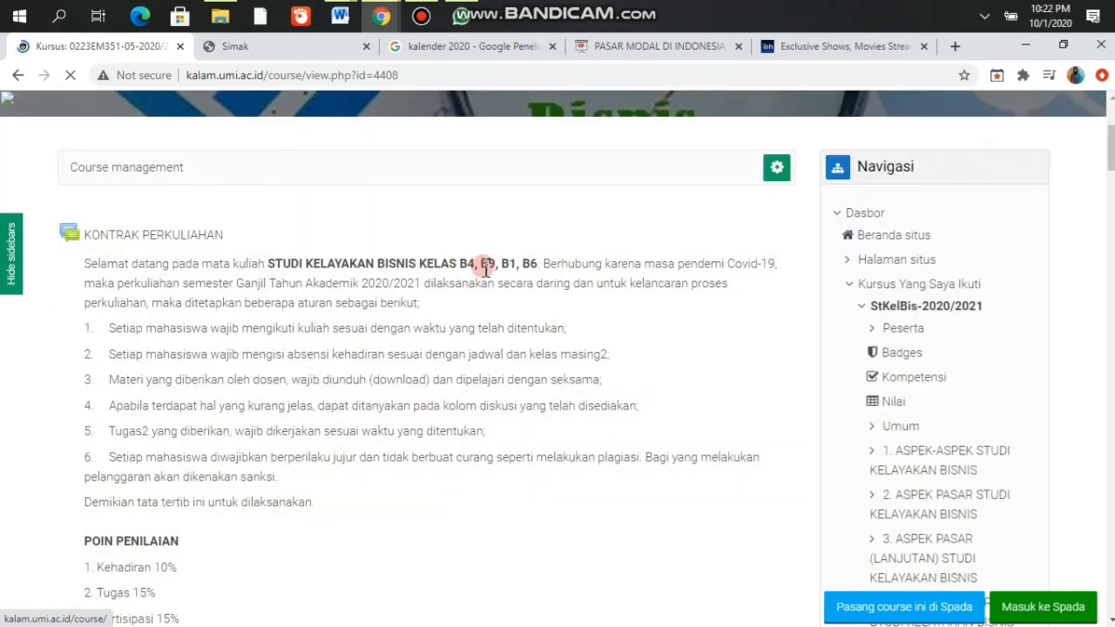
left_click_drag(456, 263, 540, 264)
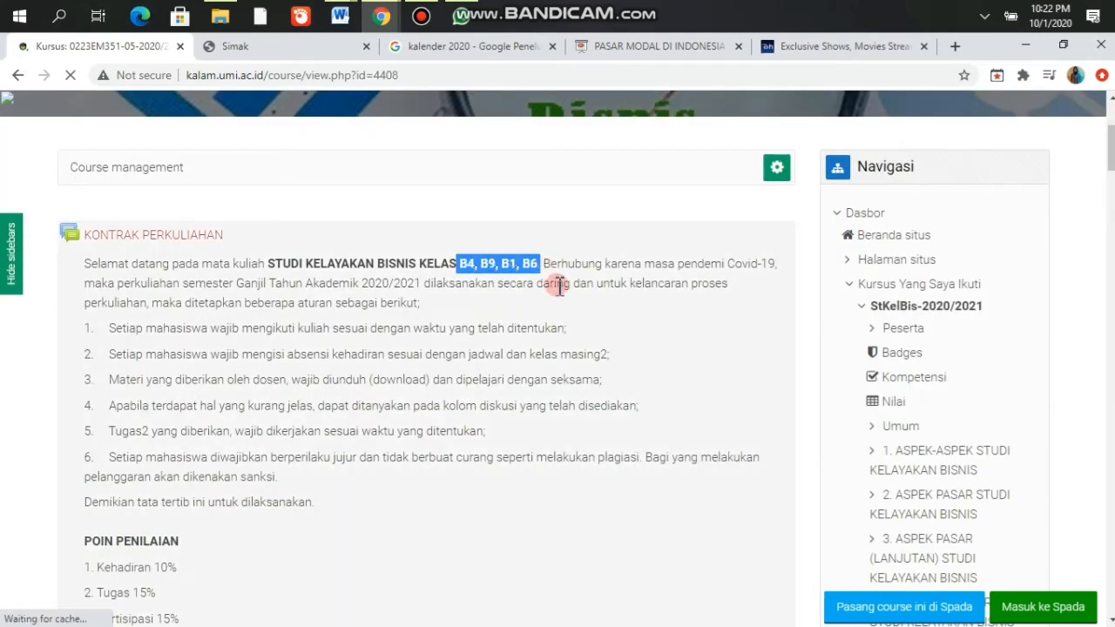
left_click(641, 330)
scroll(643, 326, "down", 1)
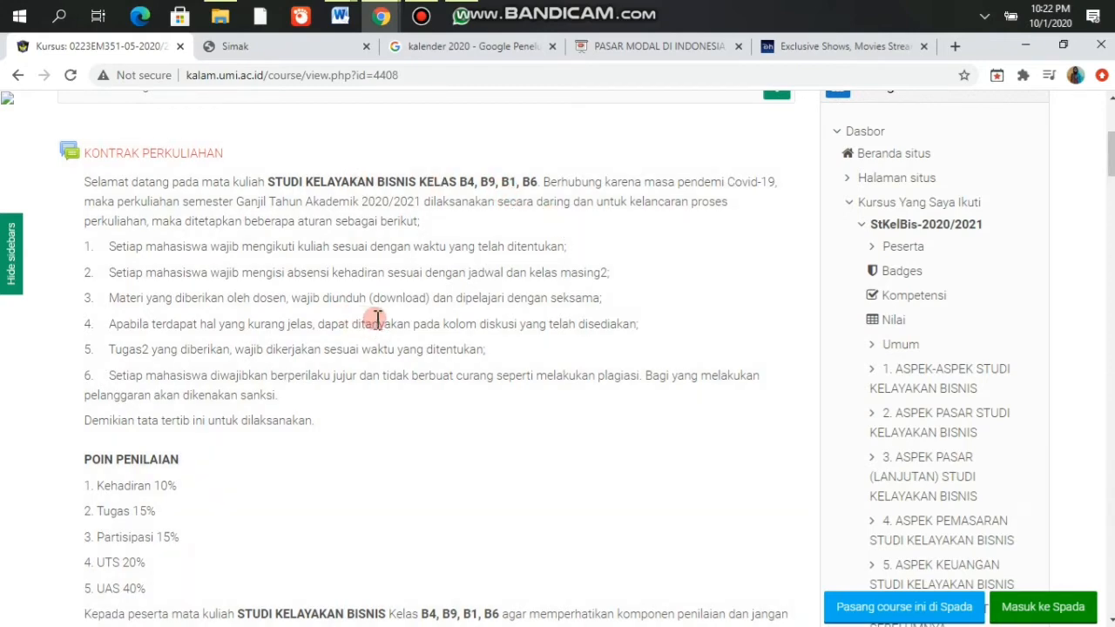
scroll(375, 319, "down", 1)
scroll(378, 319, "down", 3)
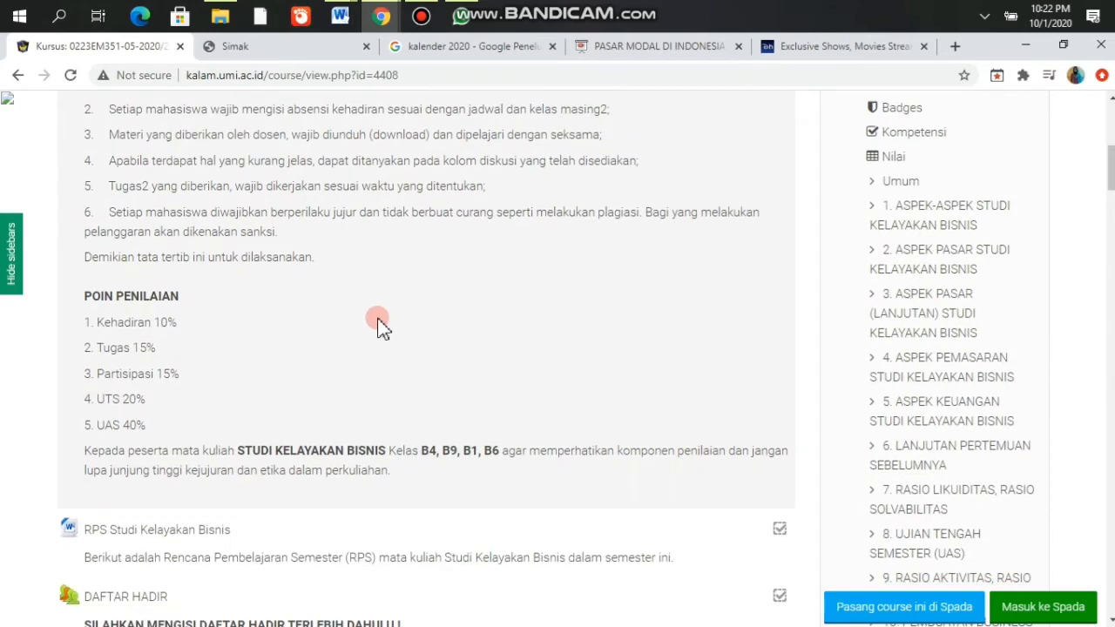
Step: Look through the RPS document, the attendance list and the forums and assignments in the numbered meeting sections
scroll(379, 320, "down", 5)
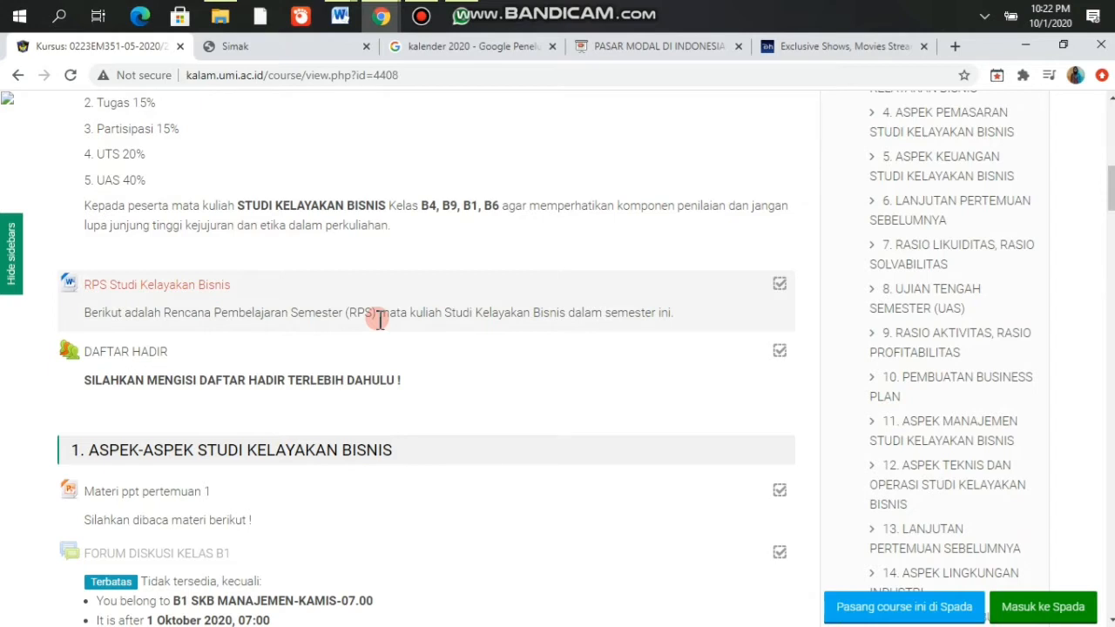
scroll(379, 320, "down", 2)
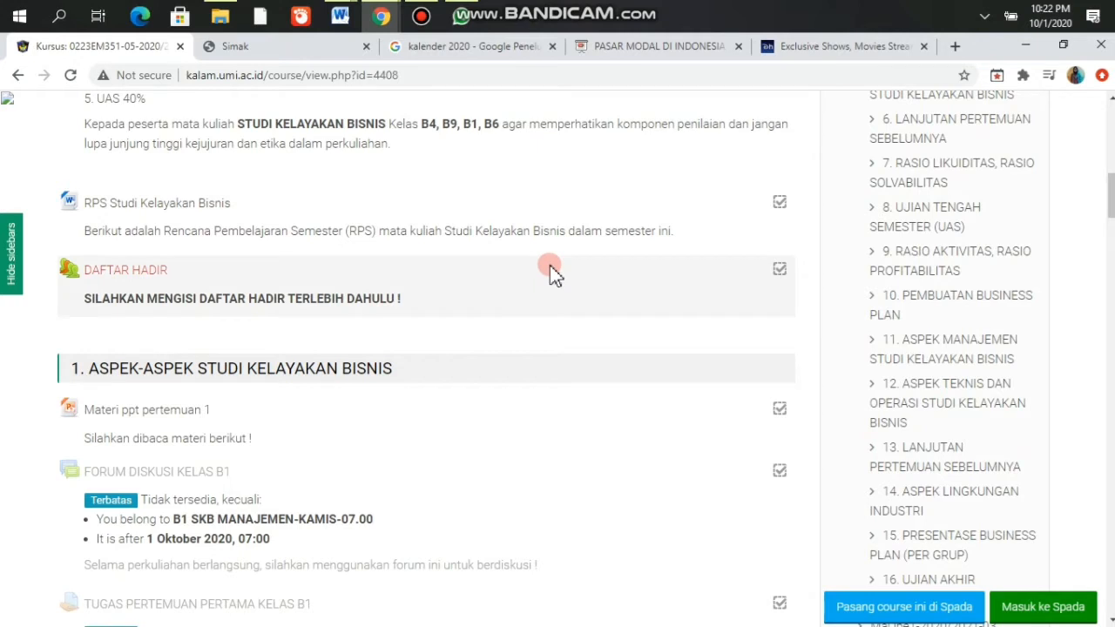
scroll(551, 268, "down", 5)
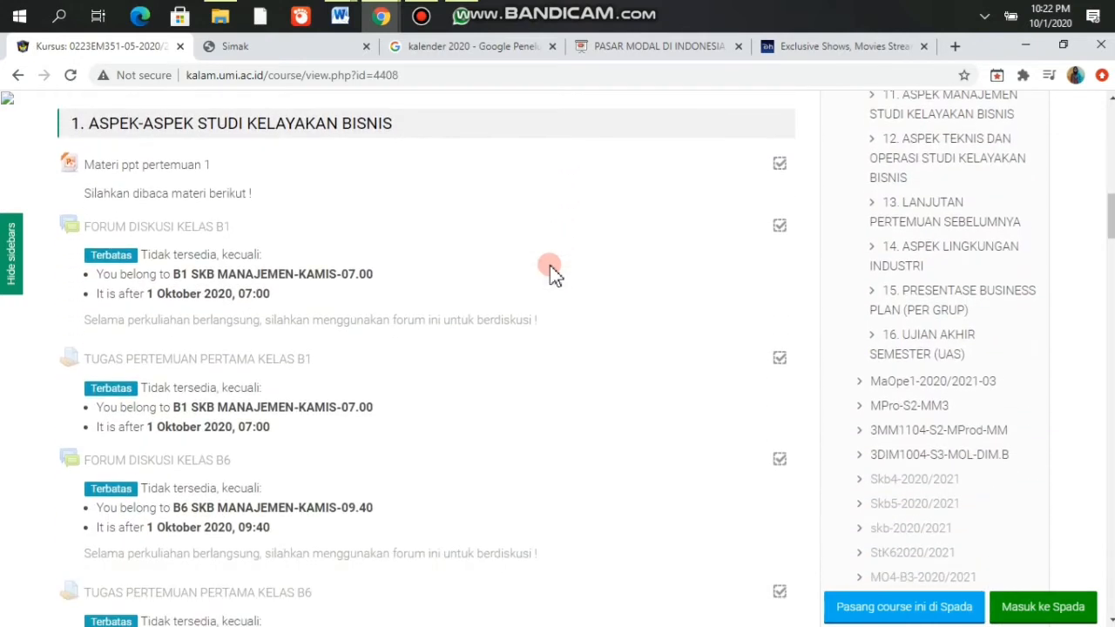
scroll(280, 261, "down", 2)
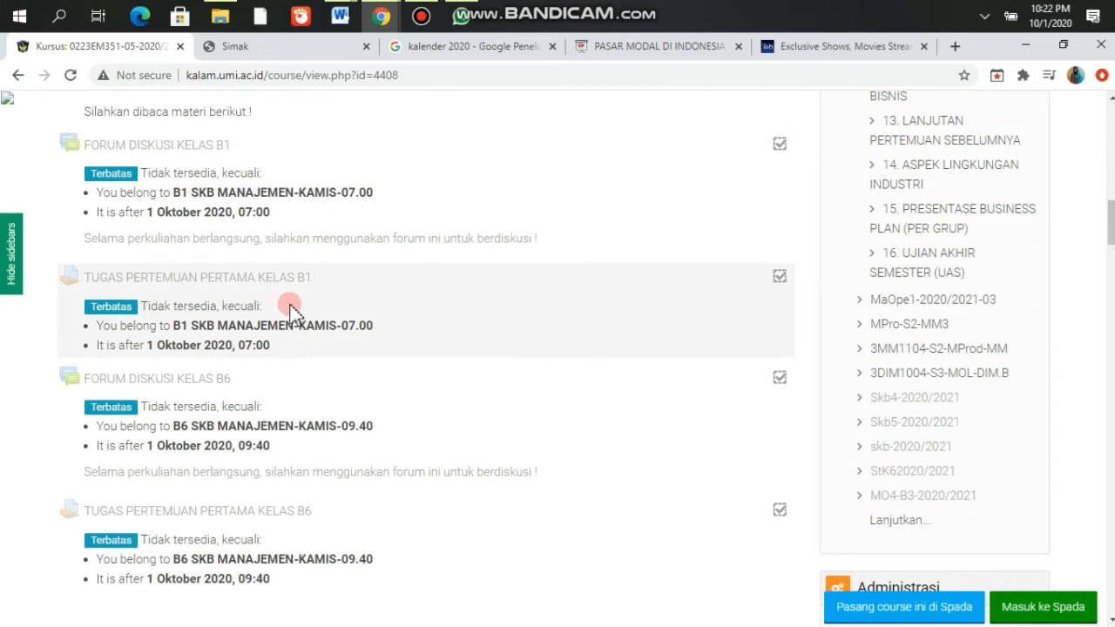
scroll(292, 312, "down", 4)
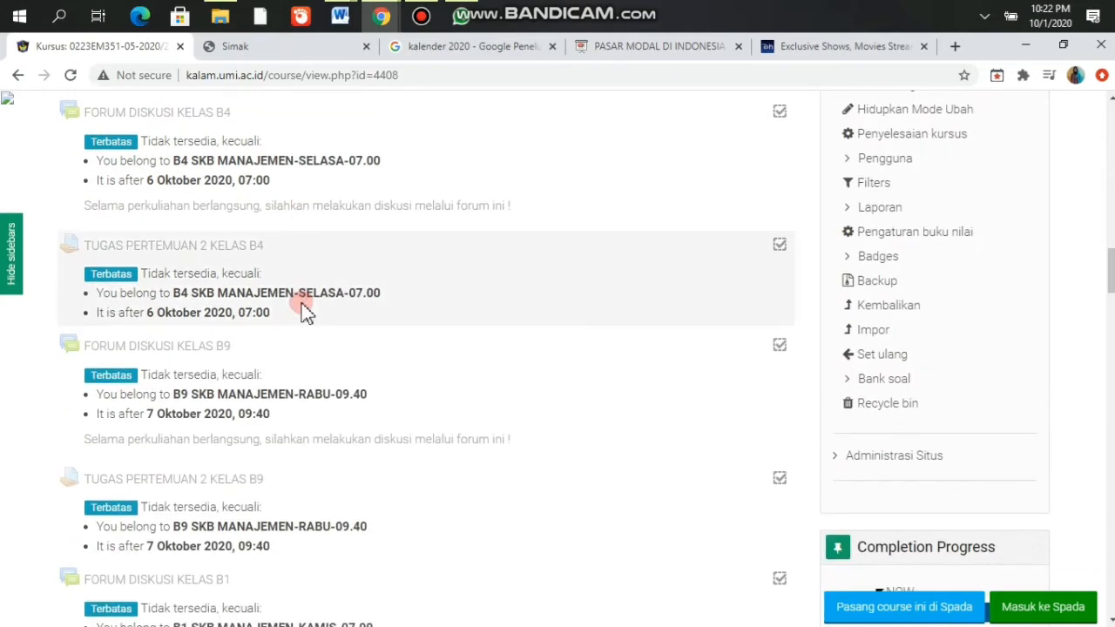
scroll(303, 305, "up", 7)
scroll(301, 309, "down", 3)
scroll(300, 309, "down", 15)
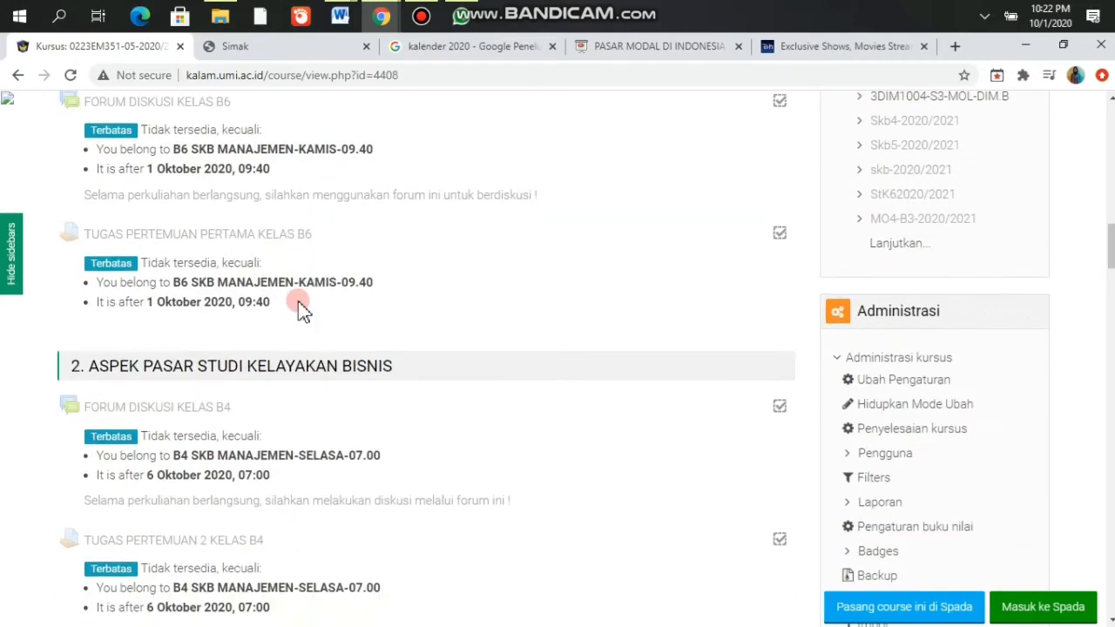
scroll(298, 307, "down", 20)
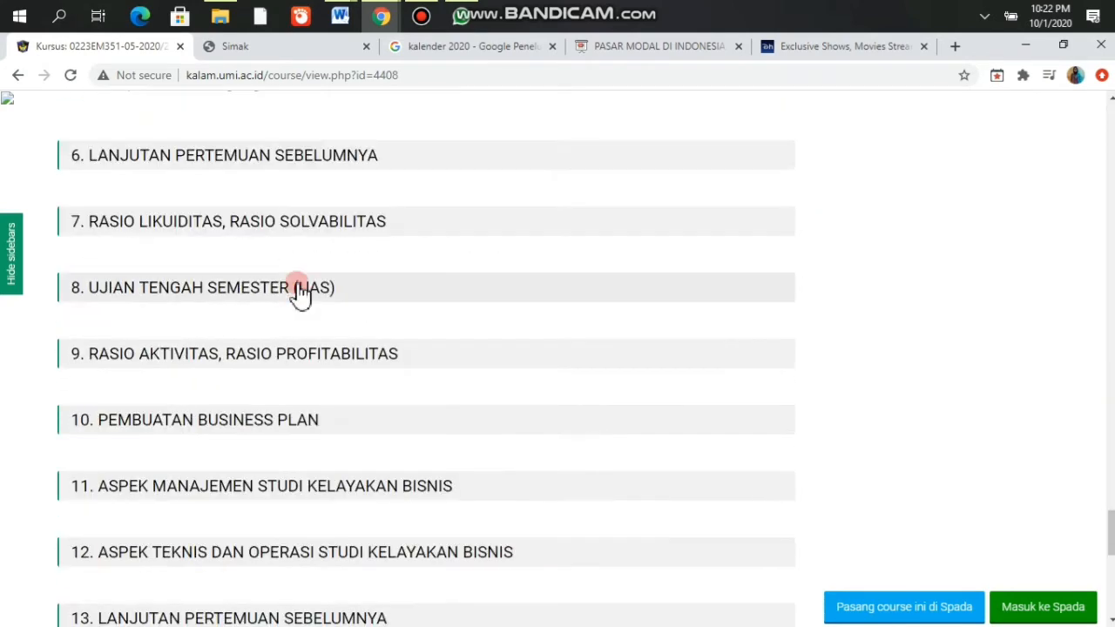
Step: Go to section 5, ASPEK KEUANGAN STUDI KELAYAKAN BISNIS, and review the class forums and assignments back up to section 1
scroll(292, 287, "up", 8)
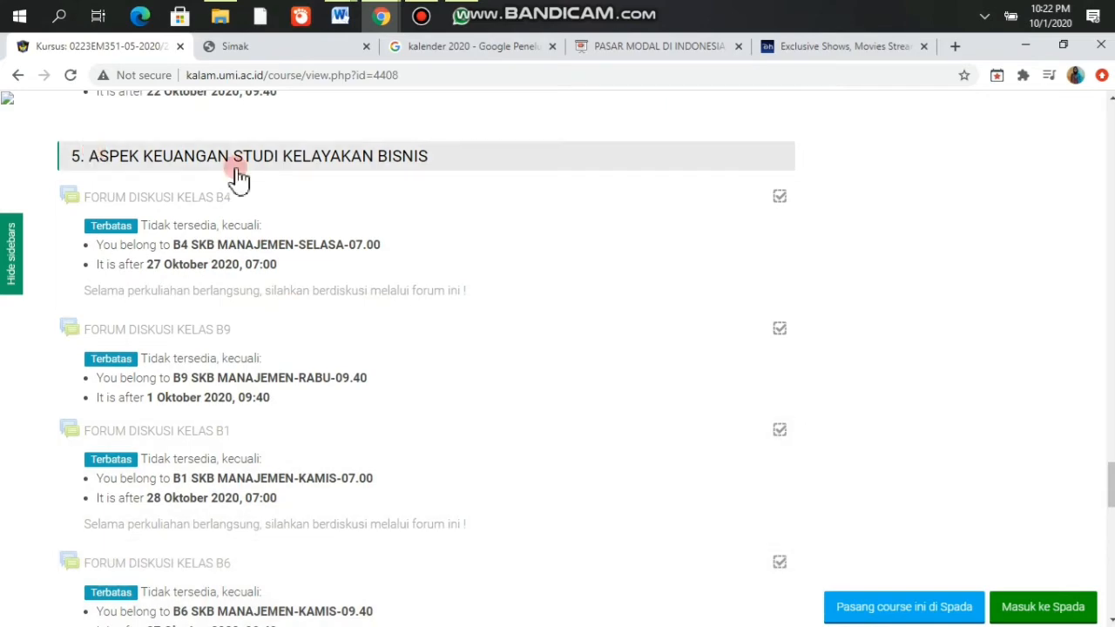
left_click(272, 183)
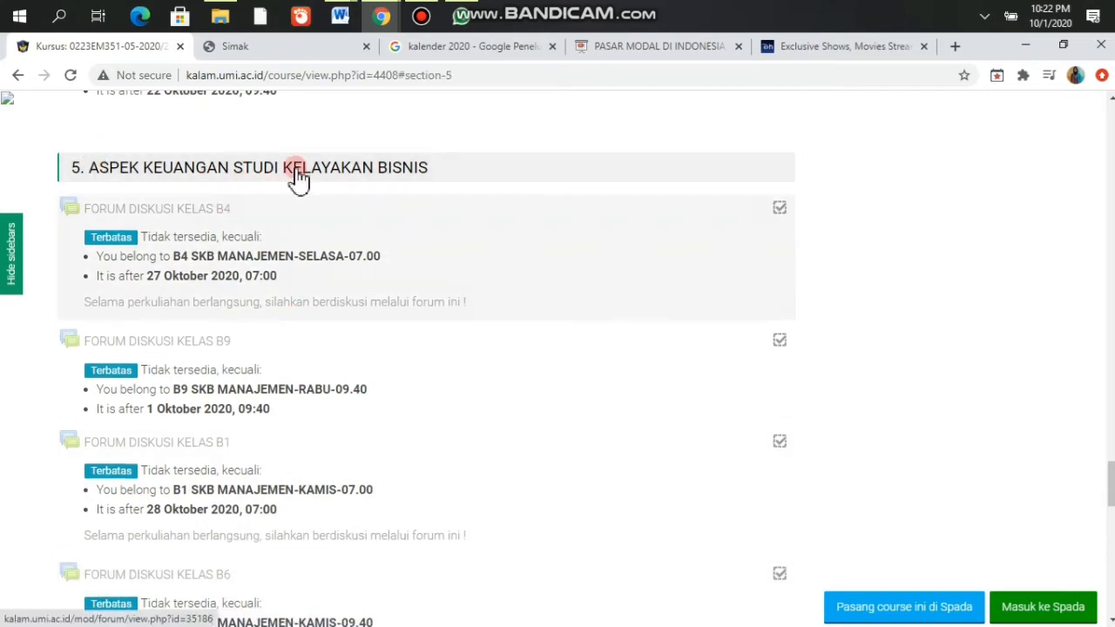
scroll(297, 165, "up", 4)
scroll(298, 168, "up", 15)
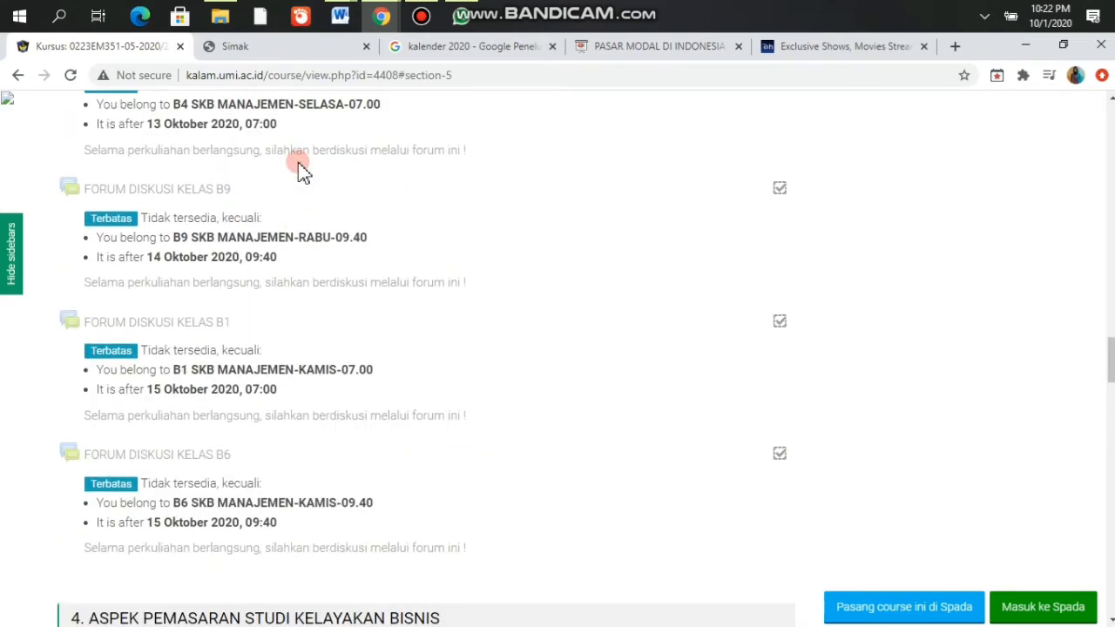
scroll(298, 162, "up", 4)
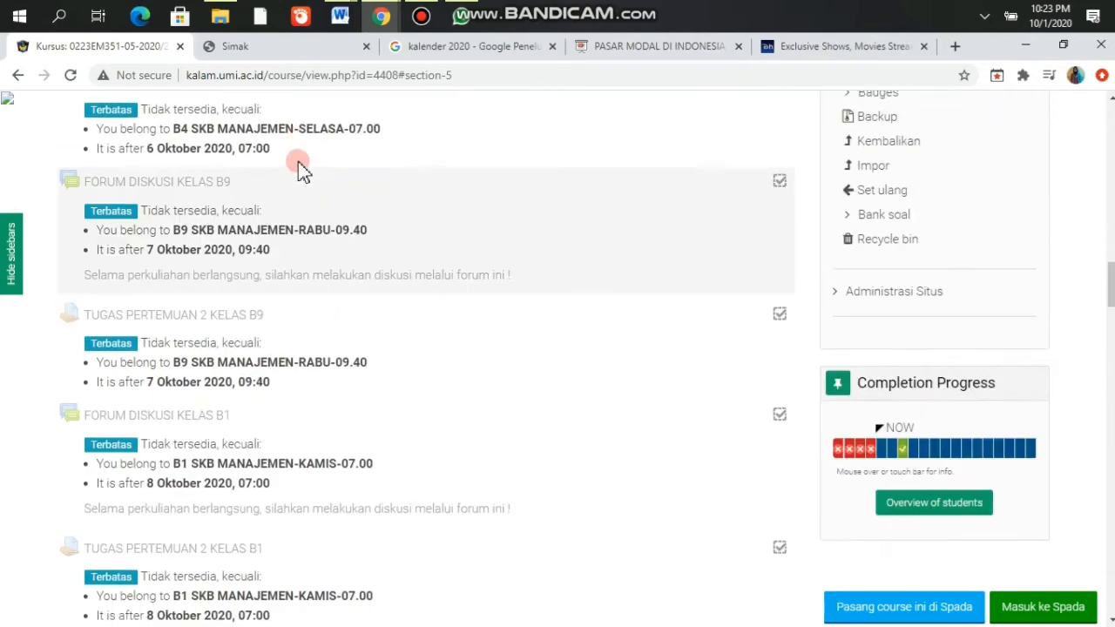
scroll(310, 118, "up", 3)
scroll(310, 119, "up", 3)
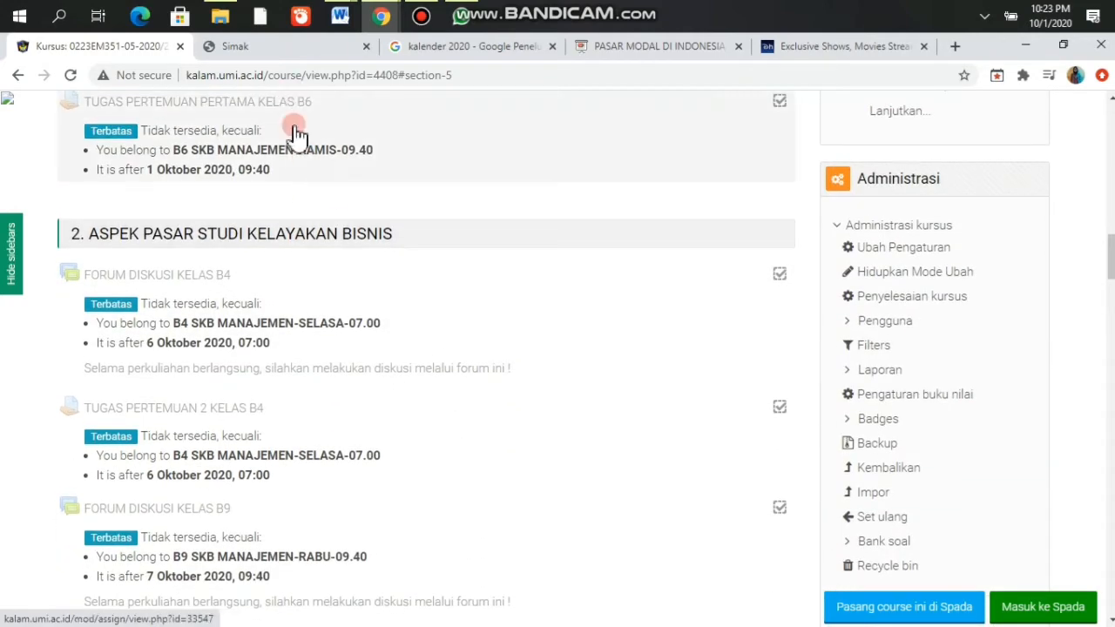
scroll(325, 189, "up", 5)
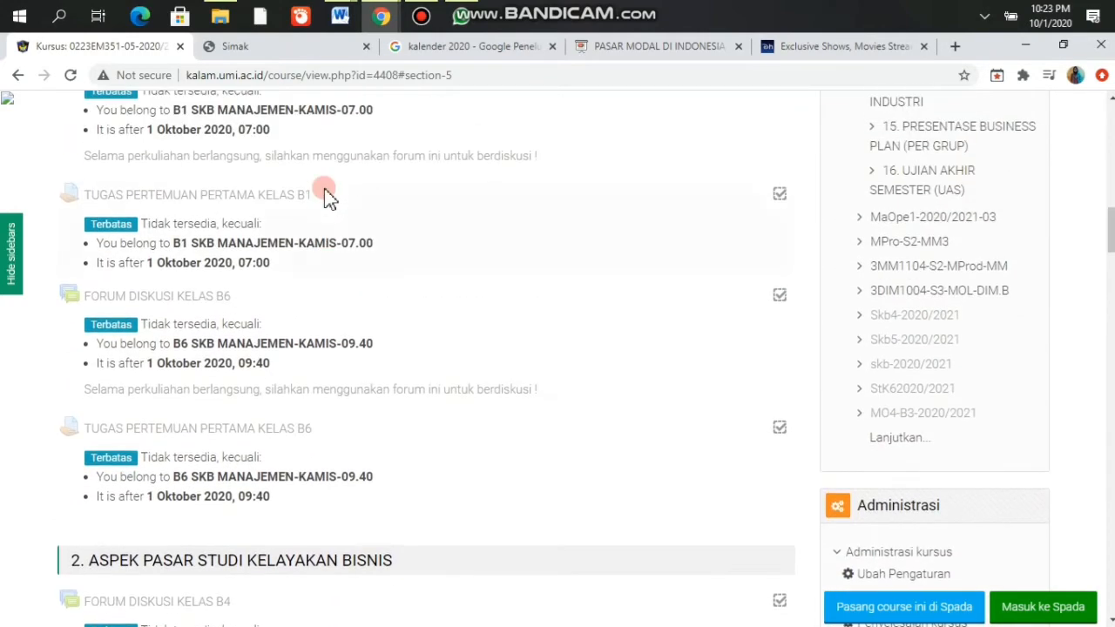
scroll(325, 191, "up", 1)
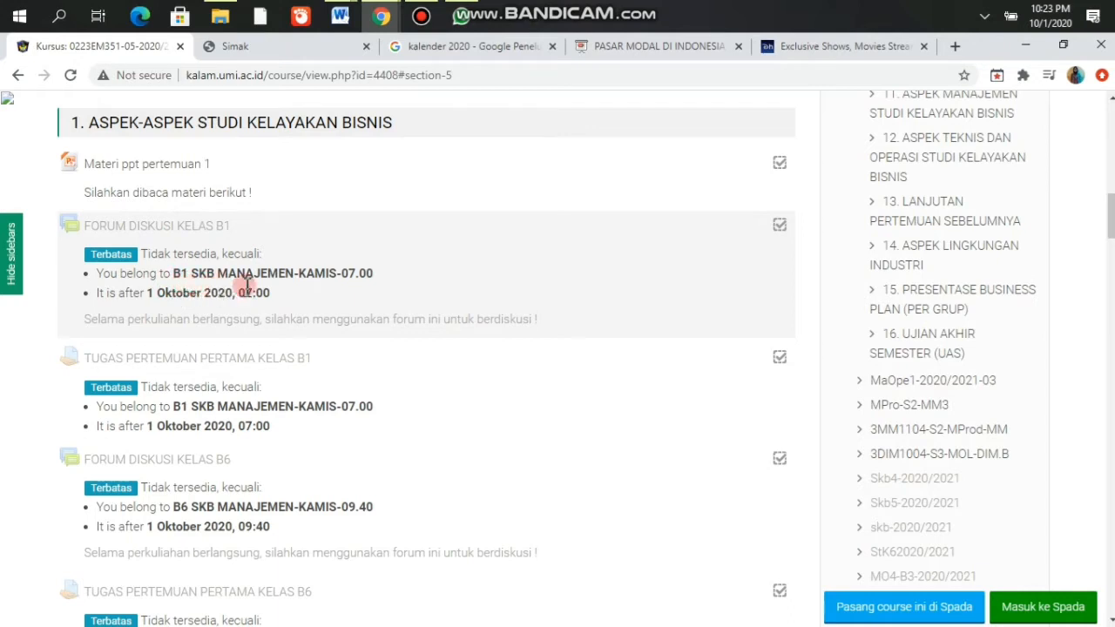
Step: Examine the class and date restrictions on the forums and assignments from section 1 down to section 6
scroll(261, 316, "down", 2)
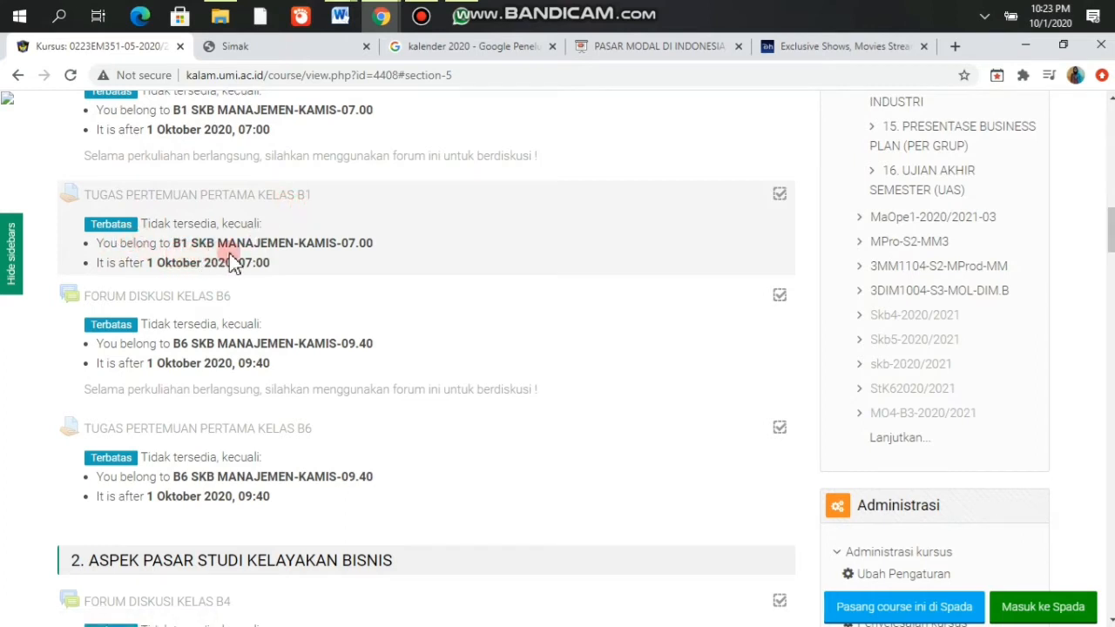
scroll(288, 266, "down", 3)
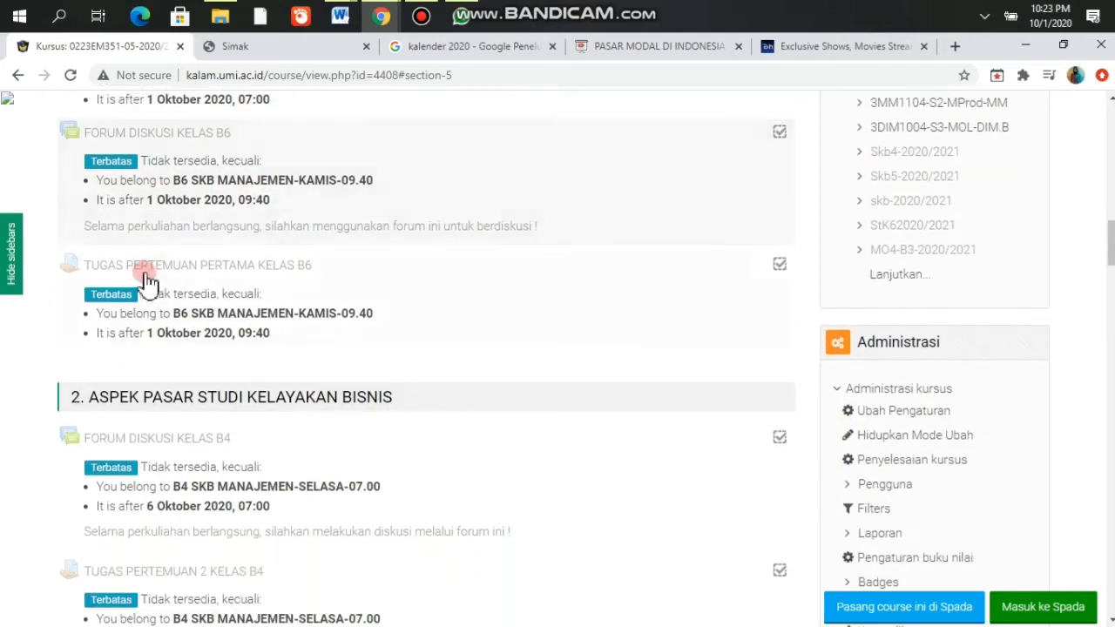
scroll(197, 239, "down", 8)
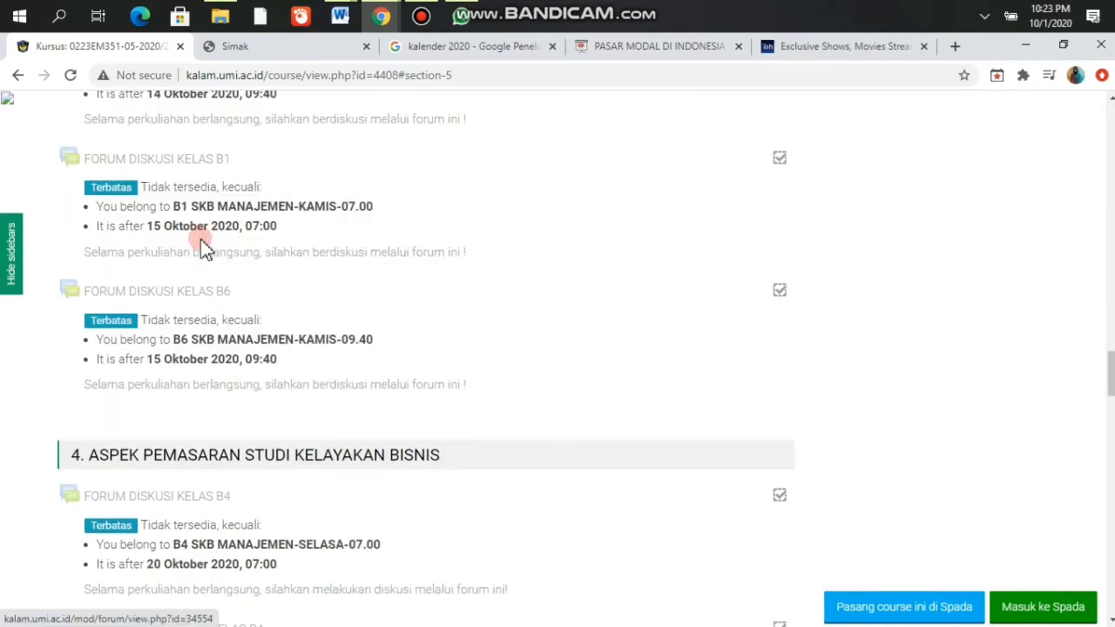
scroll(201, 245, "down", 15)
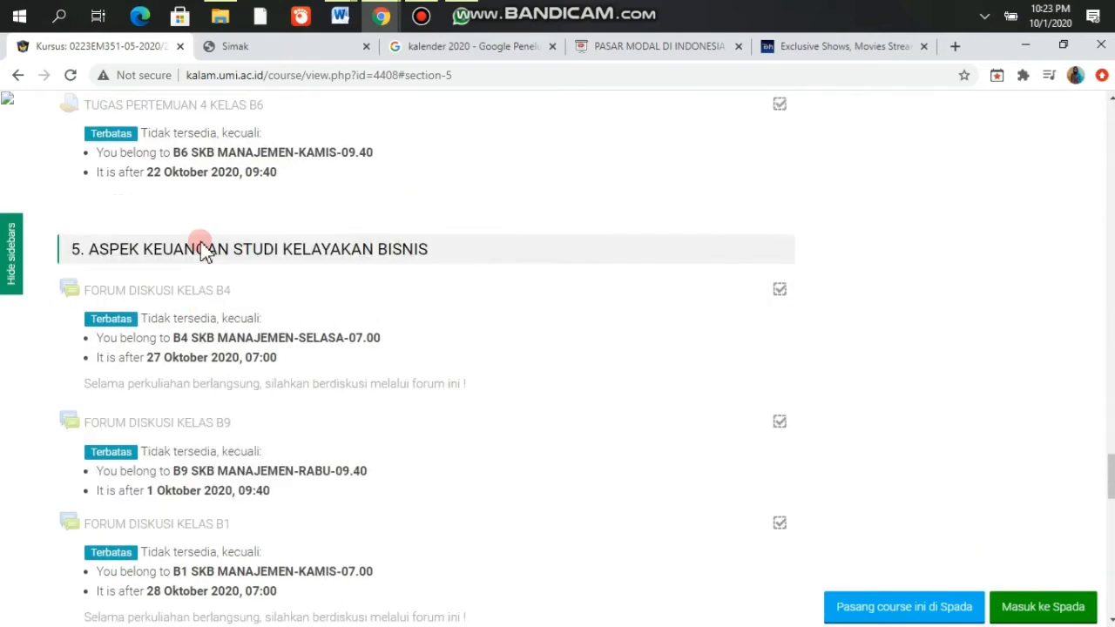
scroll(200, 245, "down", 8)
scroll(202, 248, "up", 3)
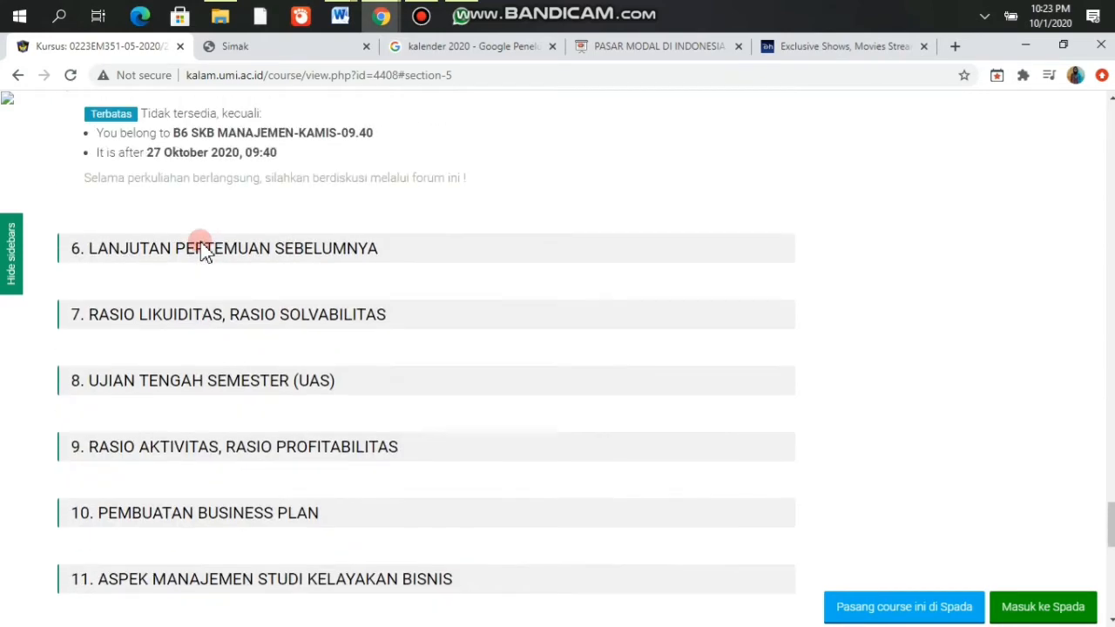
Step: Examine the class and date restrictions of the B4, B9, B1 and B6 discussion forums in section 5 and the section headings after it
scroll(200, 248, "up", 5)
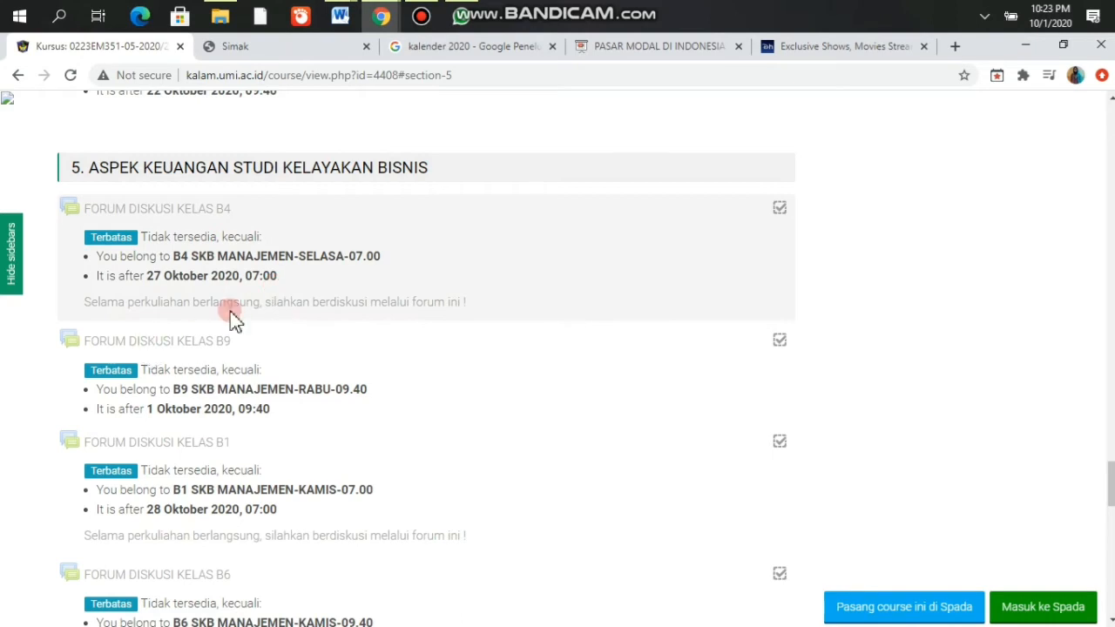
scroll(220, 300, "down", 1)
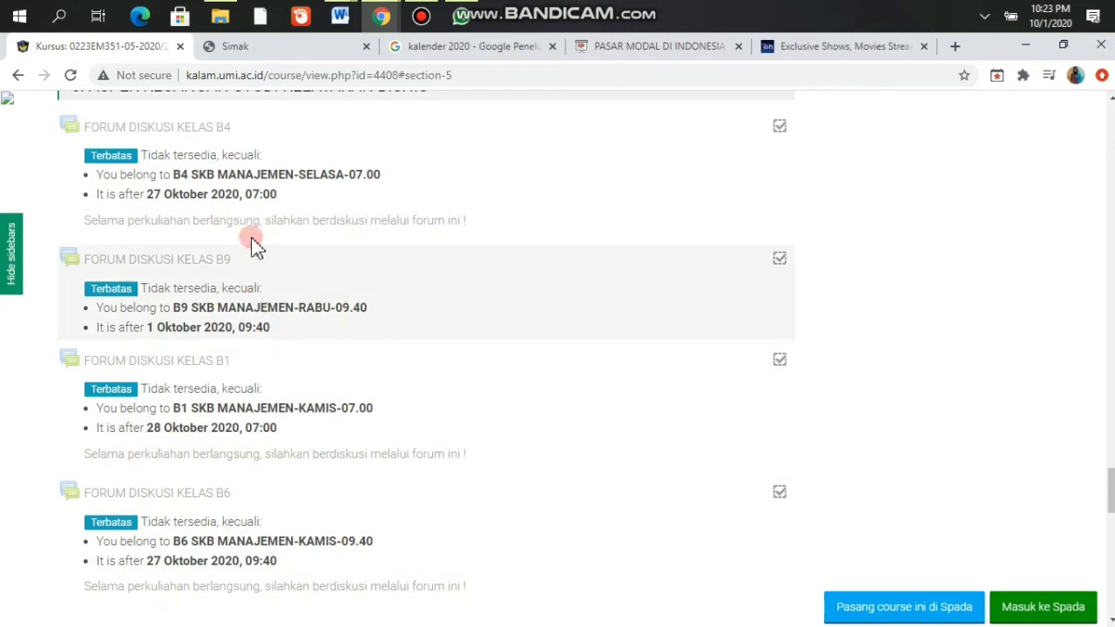
scroll(238, 295, "down", 1)
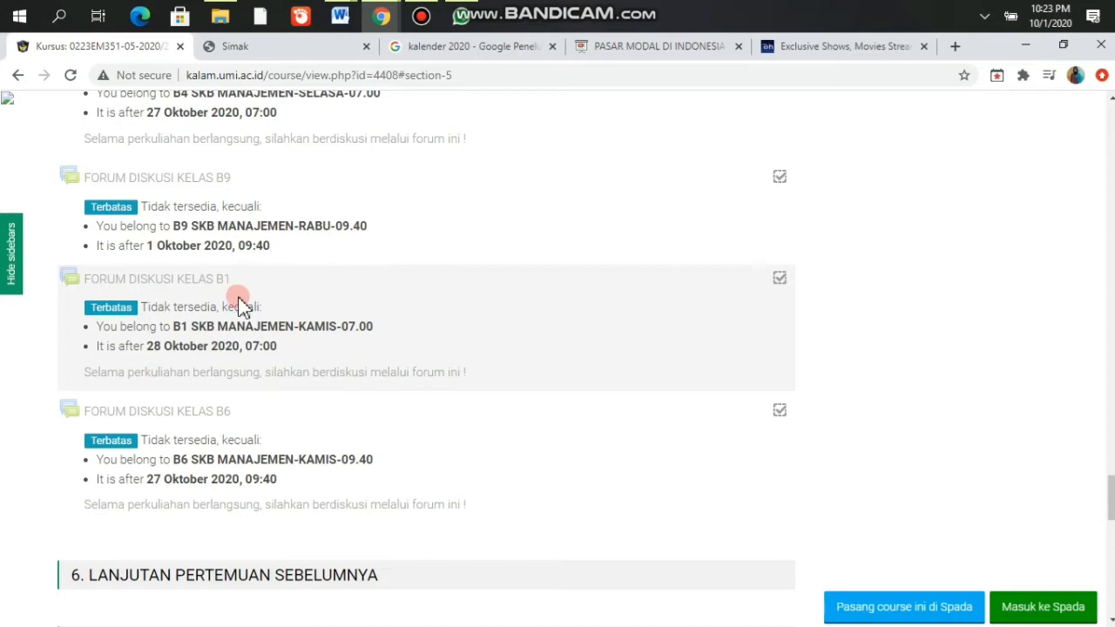
scroll(242, 307, "up", 1)
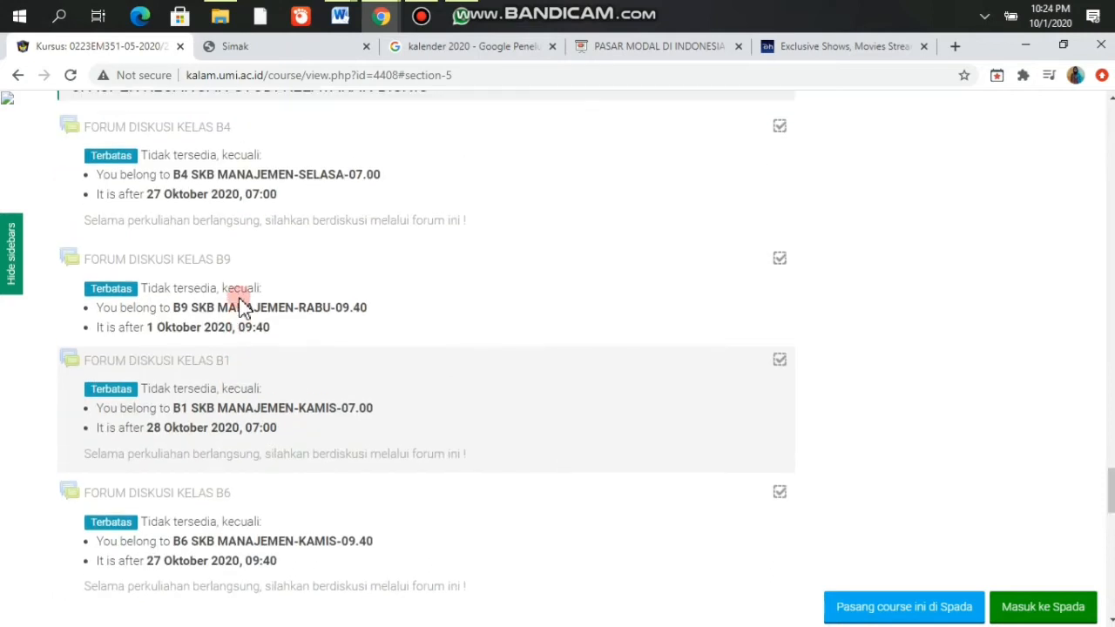
scroll(262, 304, "up", 2)
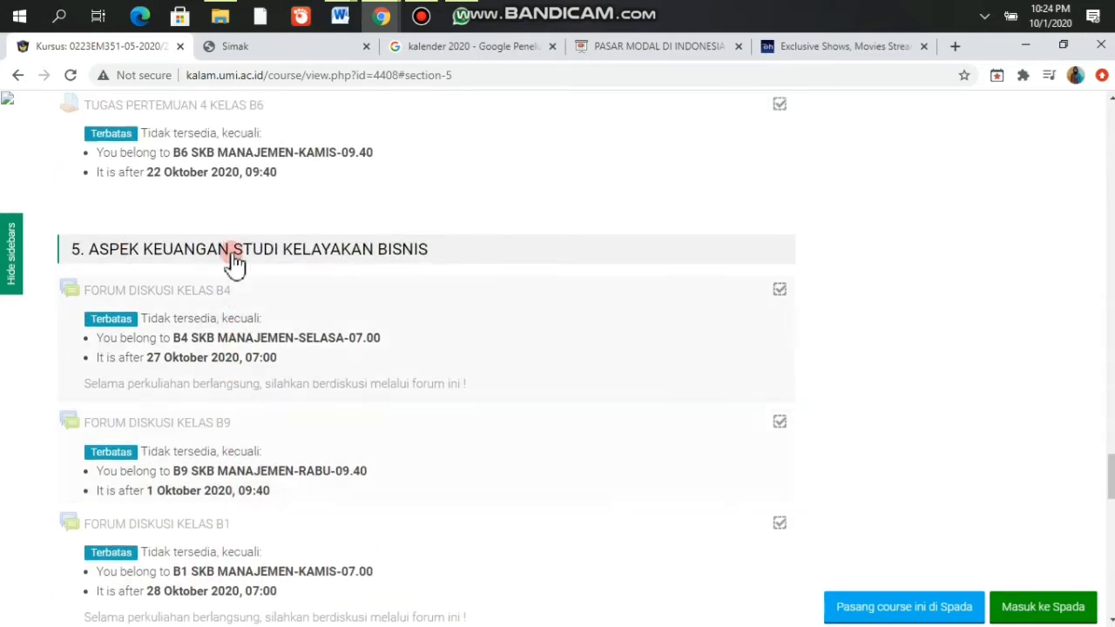
scroll(228, 254, "down", 1)
scroll(183, 237, "down", 1)
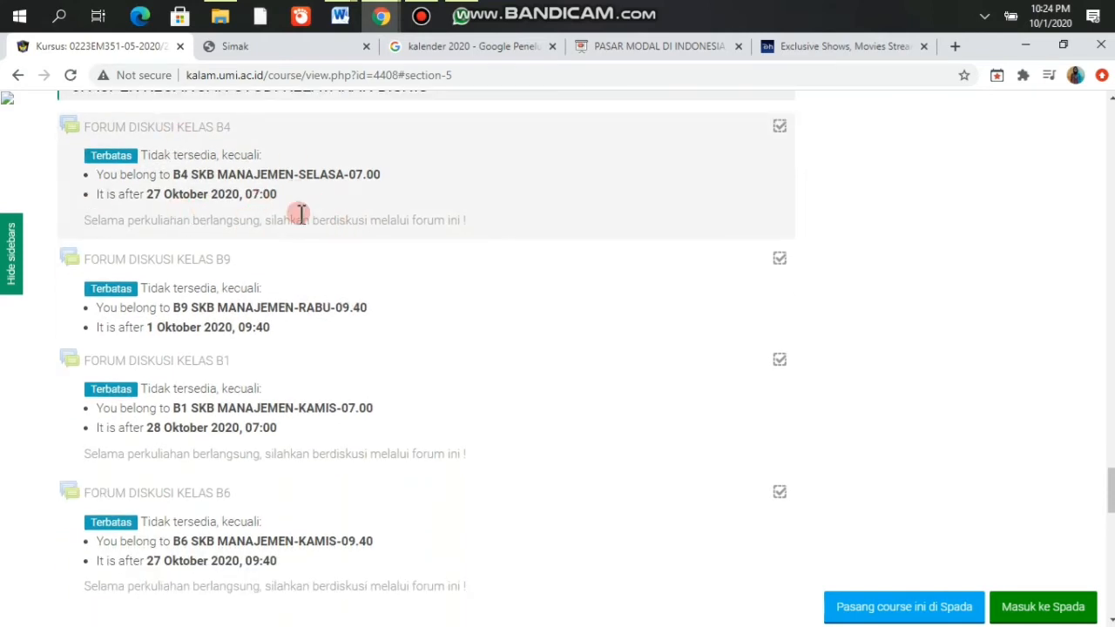
scroll(260, 198, "down", 1)
scroll(259, 201, "down", 4)
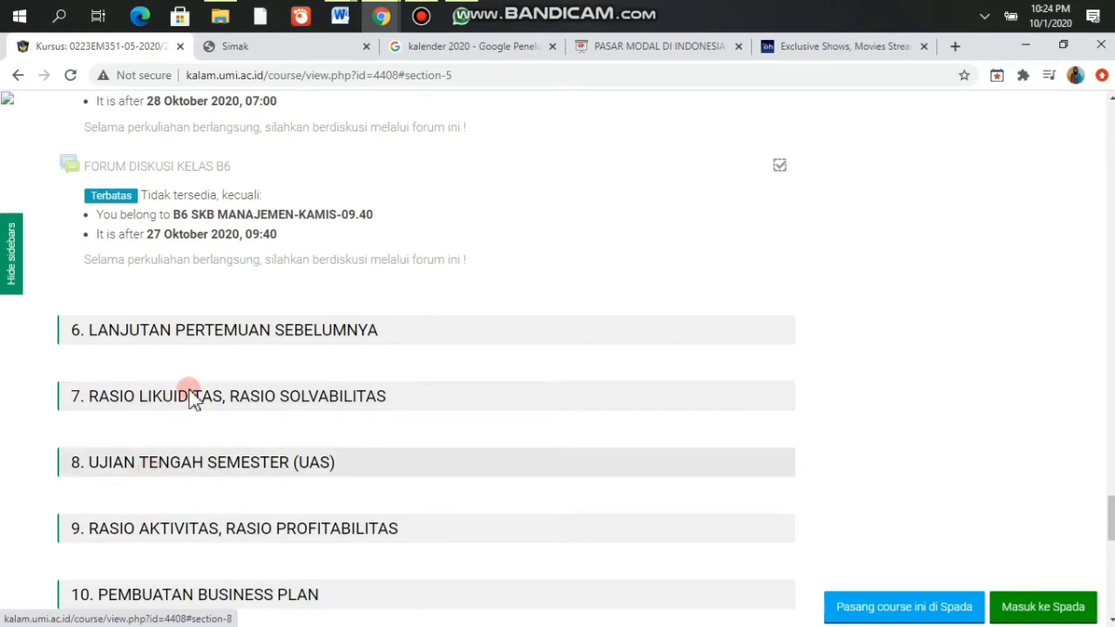
scroll(192, 277, "up", 1)
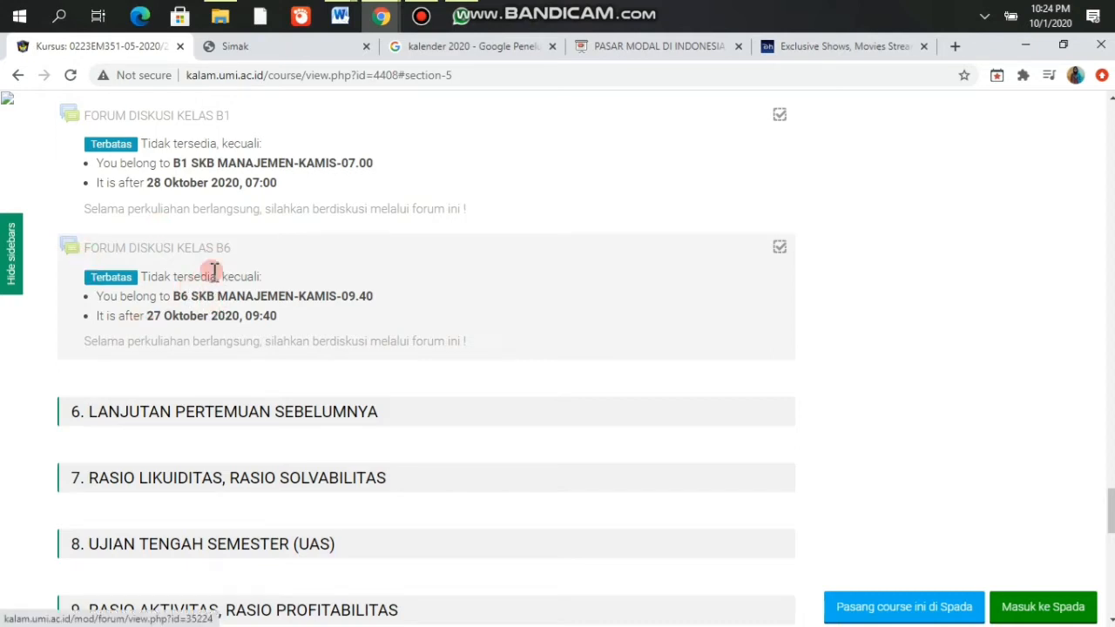
scroll(383, 296, "down", 2)
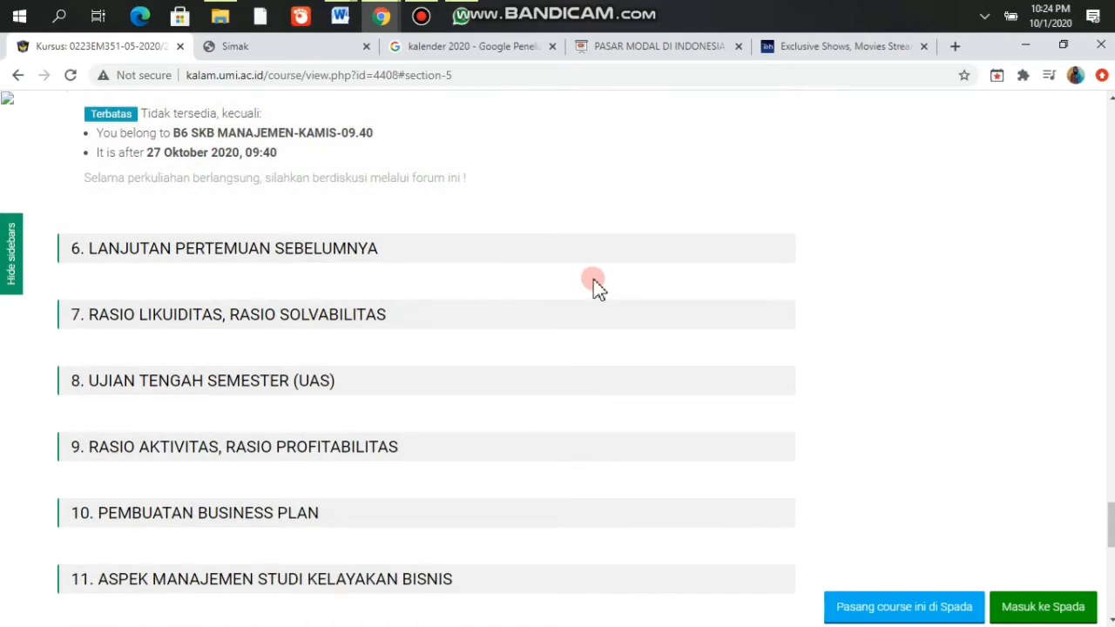
Step: Turn on editing mode for the STUDI KELAYAKAN BISNIS course and go to section 6, LANJUTAN PERTEMUAN SEBELUMNYA
scroll(593, 279, "up", 10)
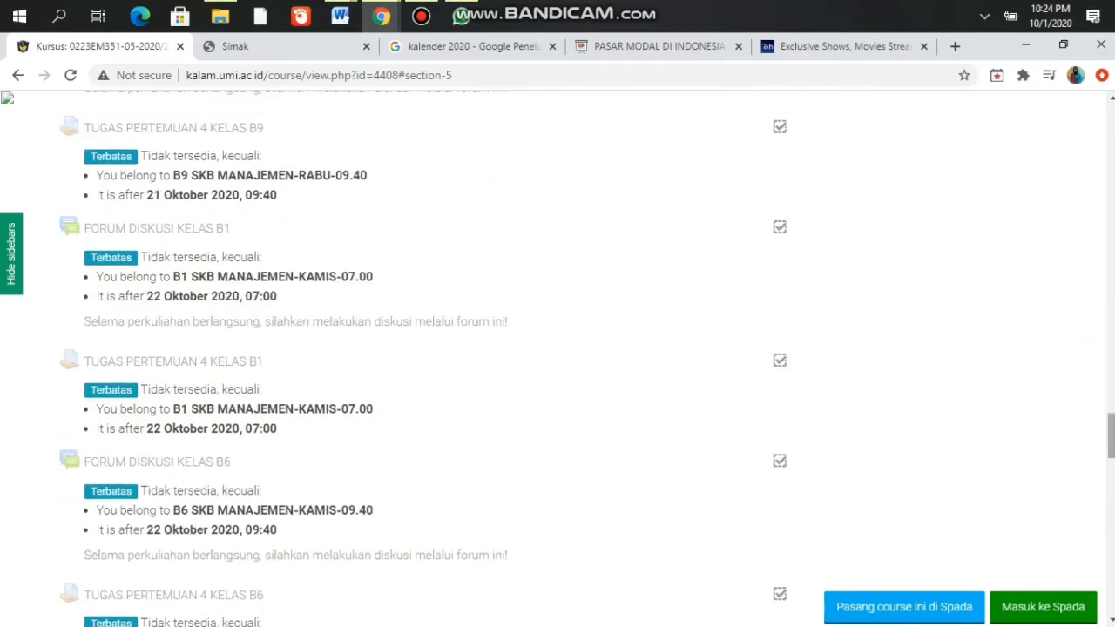
left_click_drag(1112, 436, 1111, 127)
left_click(996, 222)
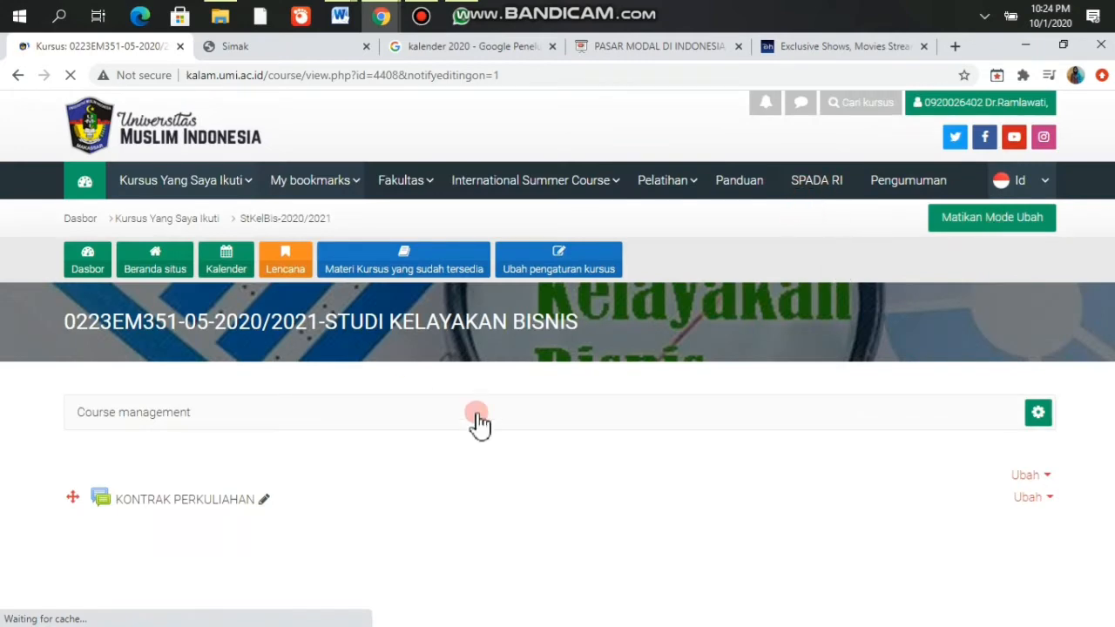
scroll(491, 287, "down", 3)
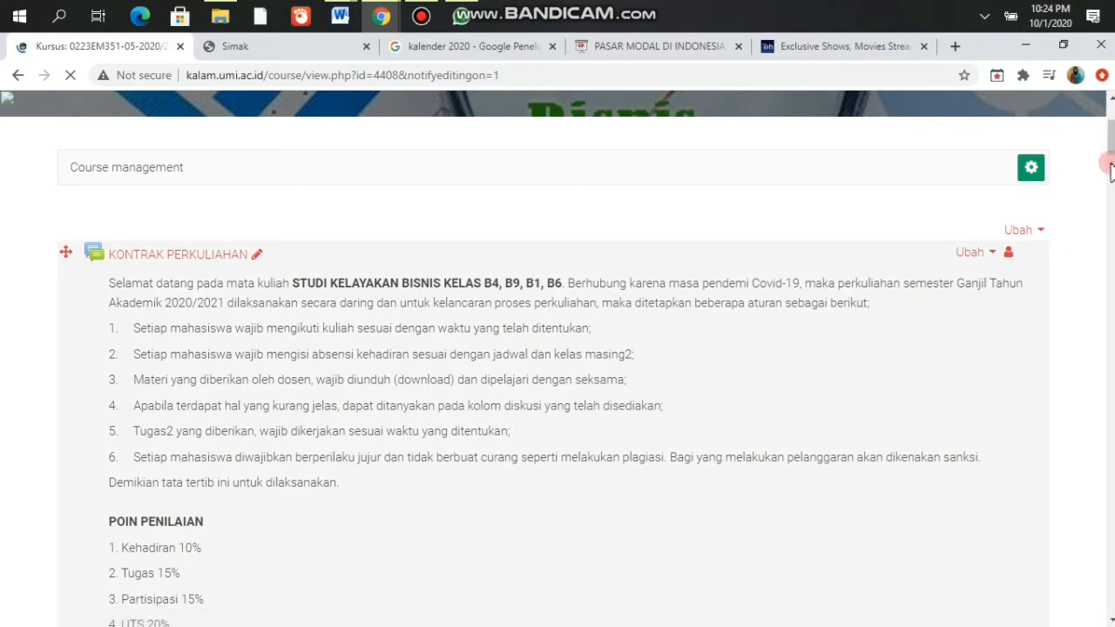
scroll(558, 359, "down", 6)
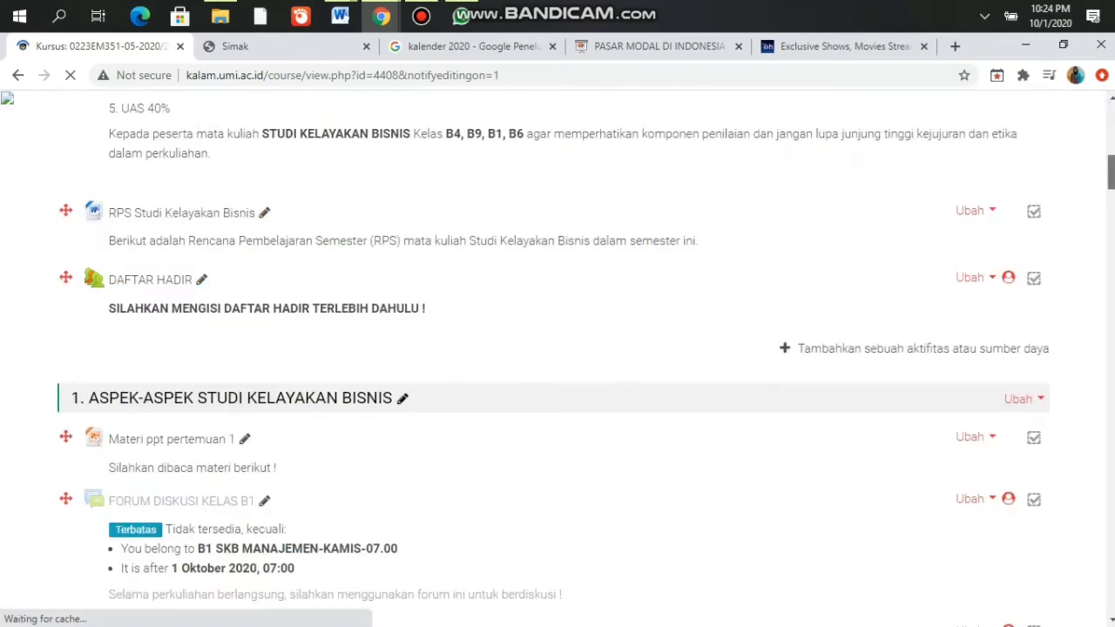
scroll(688, 310, "down", 10)
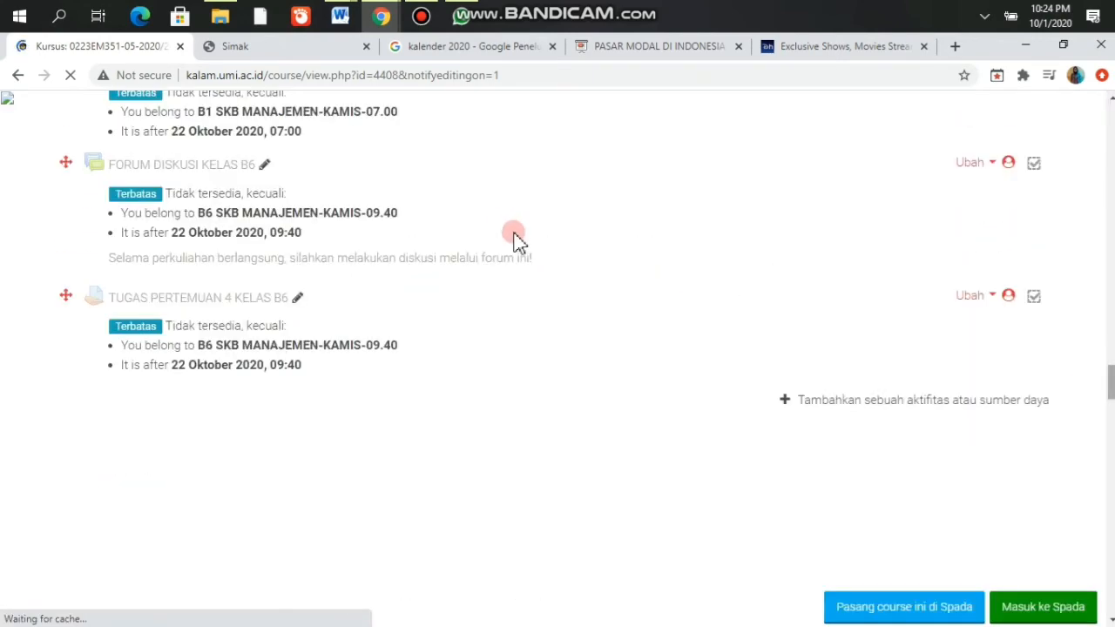
scroll(514, 240, "down", 6)
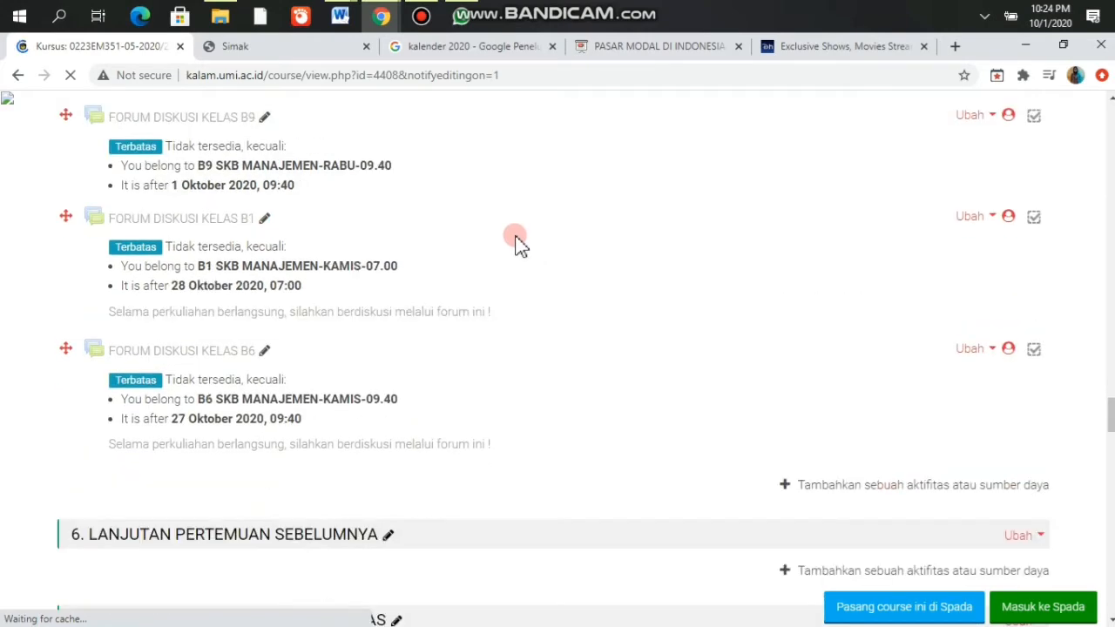
scroll(514, 240, "down", 5)
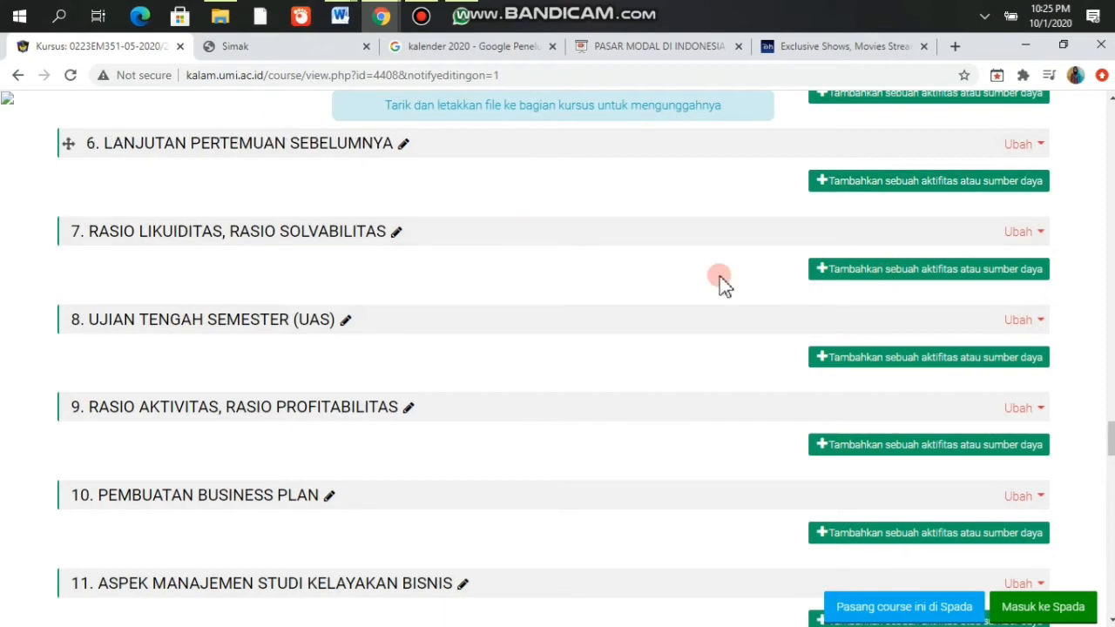
Step: Switch to the Simak site and show the lecturer attendance teaching list for academic year 2020-2021, semester Ganjil
left_click(294, 50)
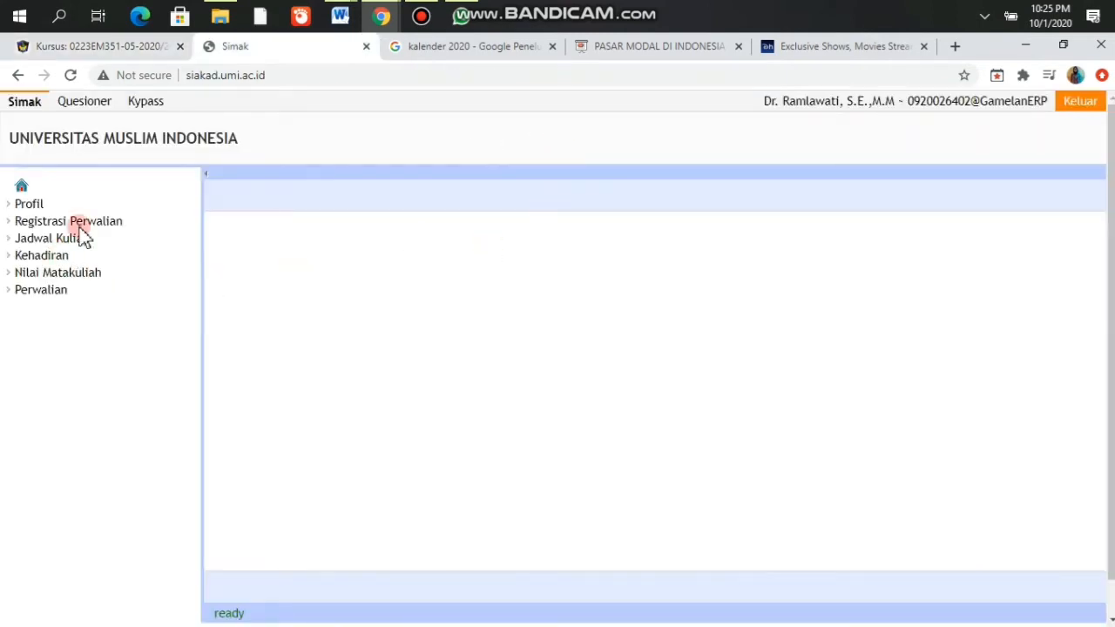
left_click(49, 255)
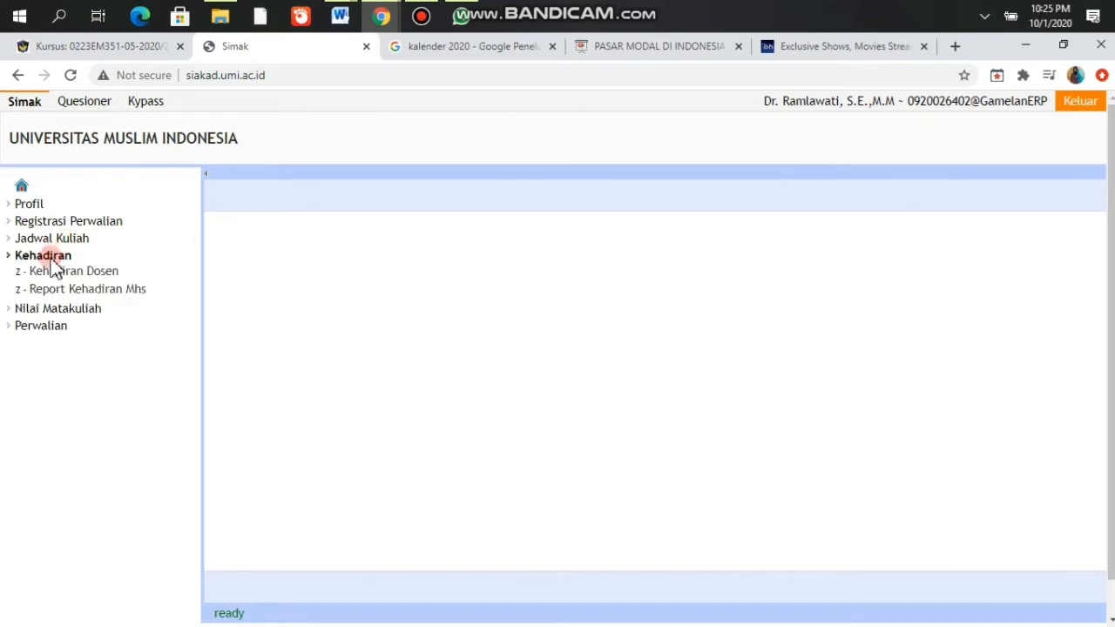
left_click(63, 273)
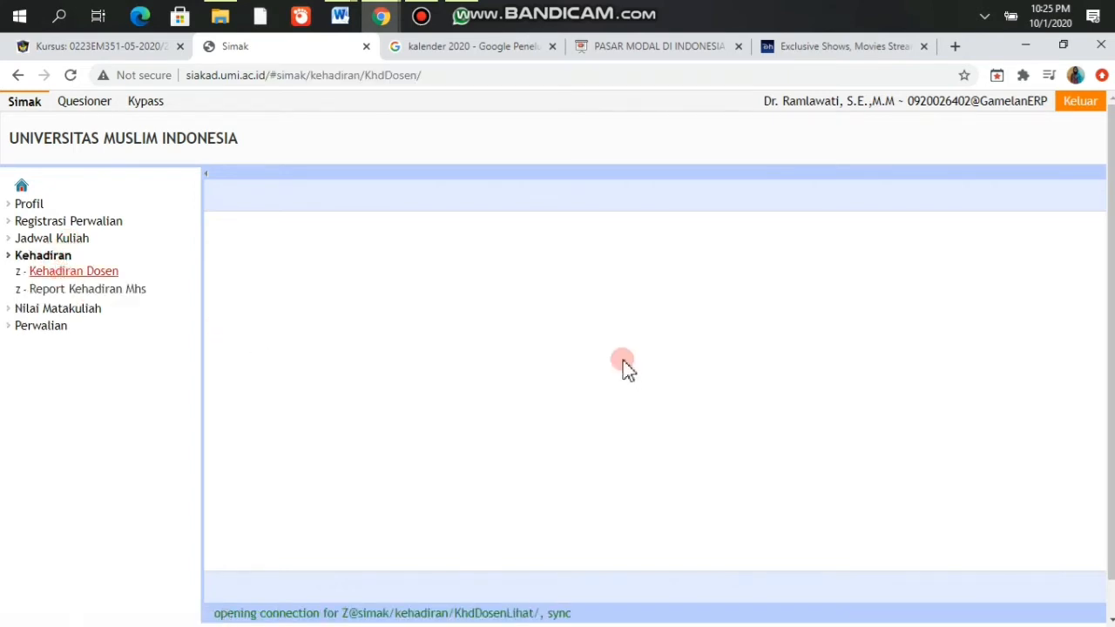
left_click(460, 338)
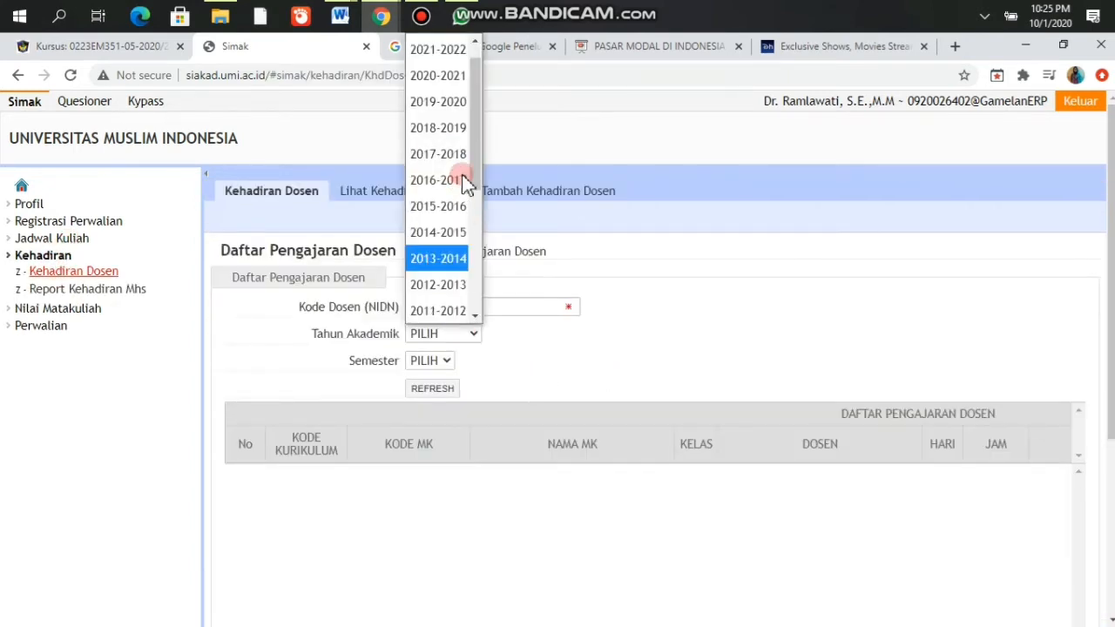
left_click(457, 75)
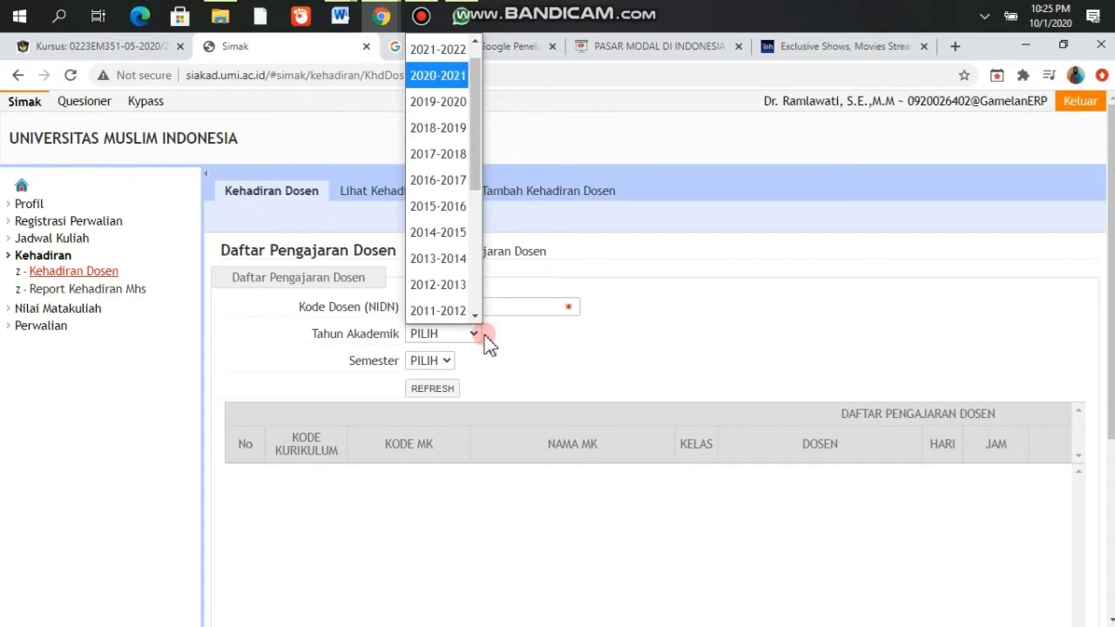
left_click(447, 365)
left_click(647, 322)
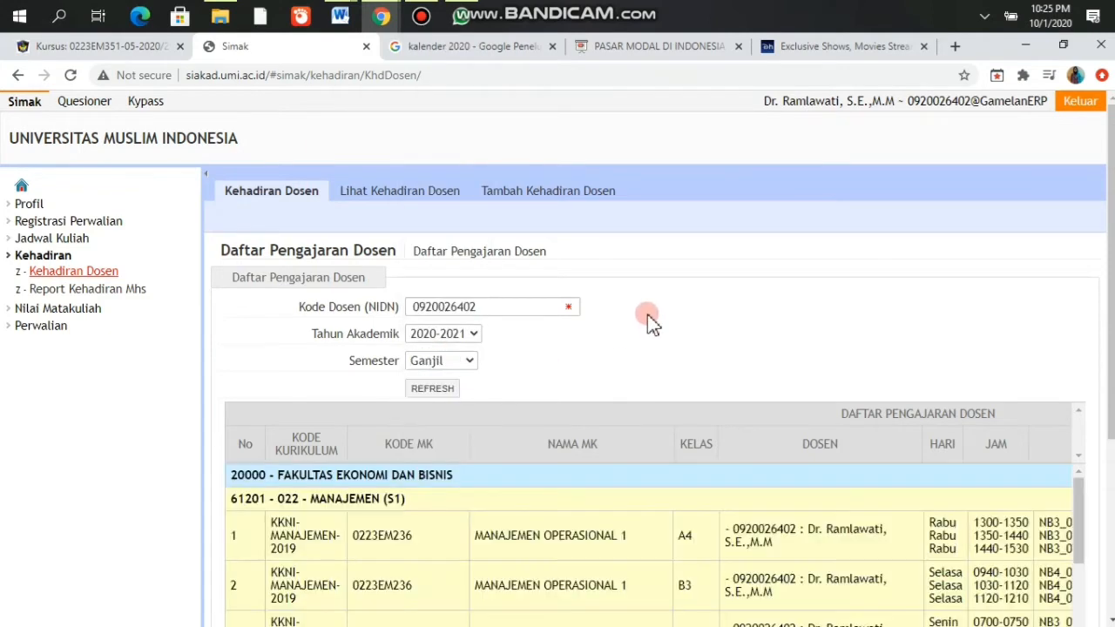
Step: Check the classes, days and hours of the STUDI KELAYAKAN BISNIS rows in the teaching list, highlighting those rows
scroll(771, 336, "down", 3)
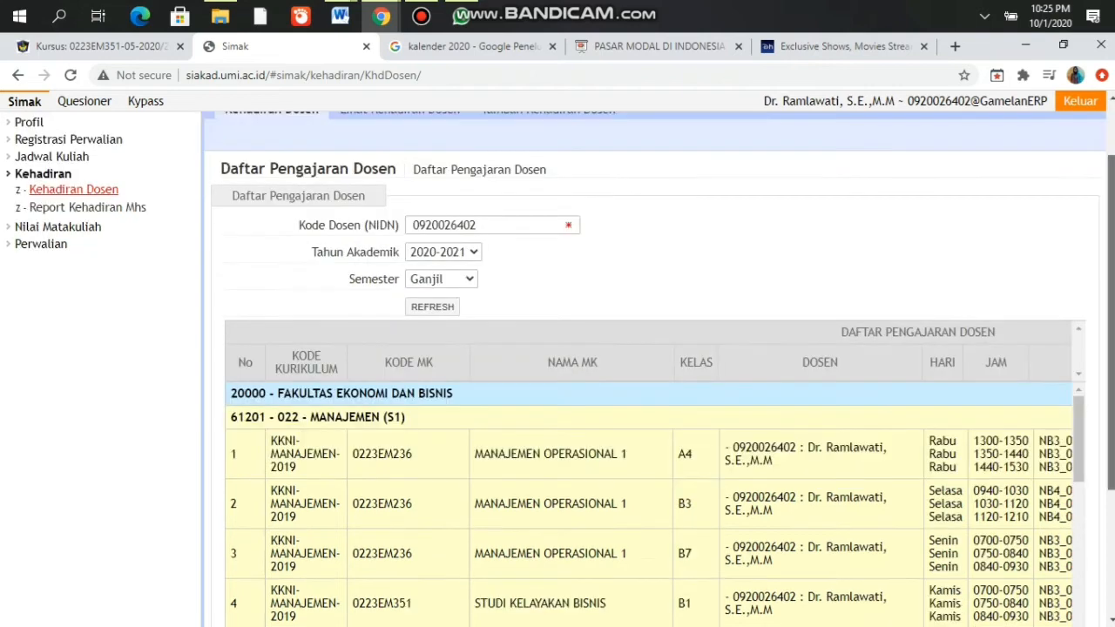
scroll(771, 335, "down", 3)
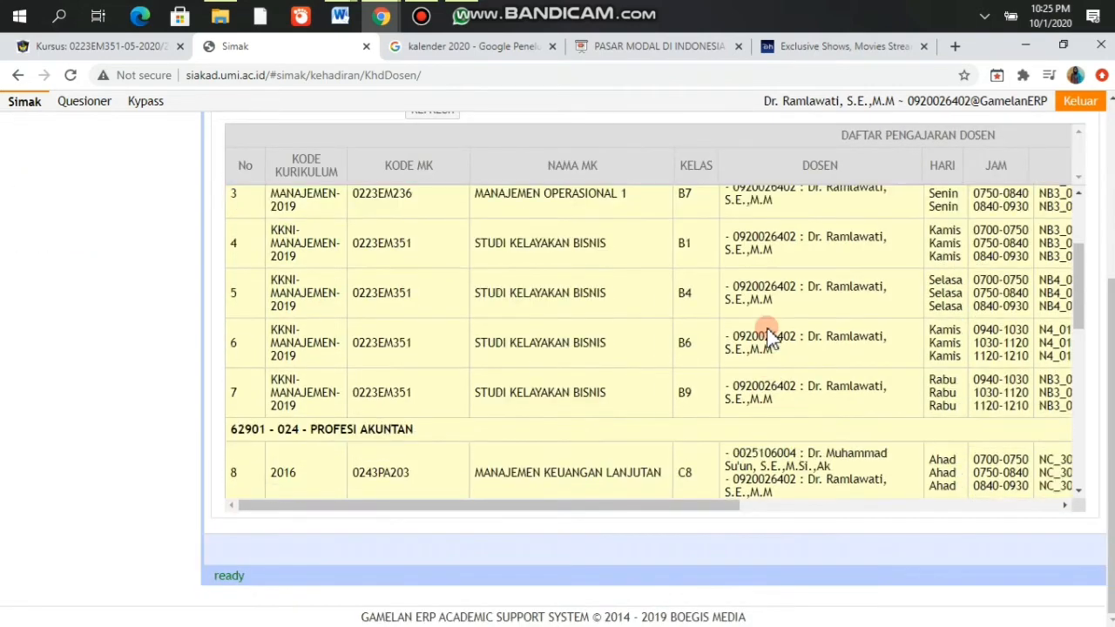
scroll(771, 340, "up", 1)
left_click_drag(487, 246, 231, 370)
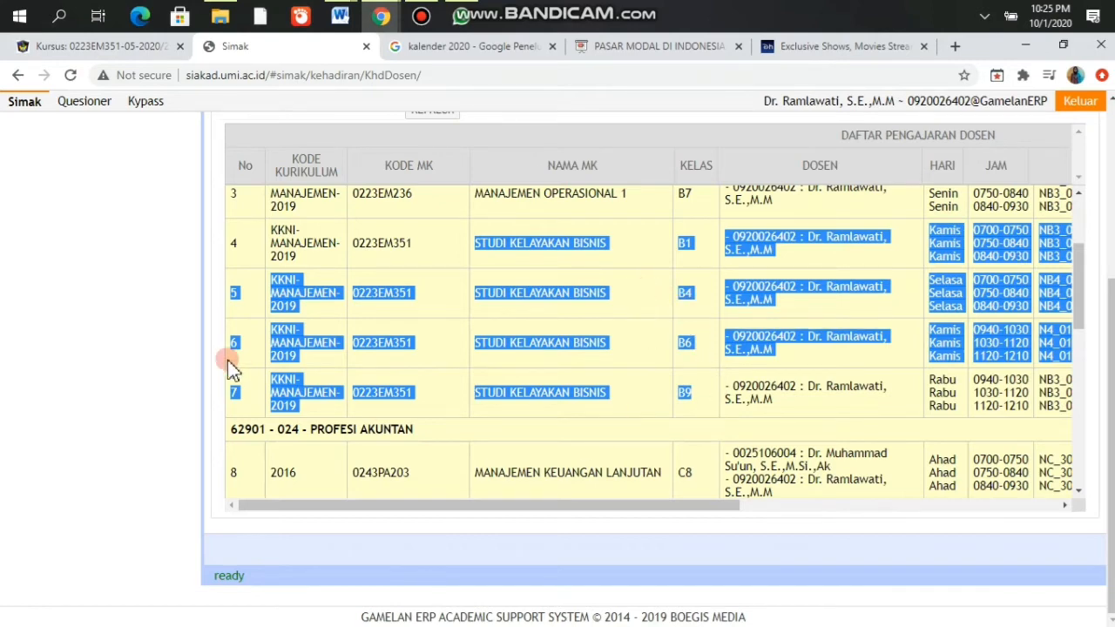
Step: Return to the KALAM course page and add a new Forum activity to section 6, LANJUTAN PERTEMUAN SEBELUMNYA
left_click(94, 48)
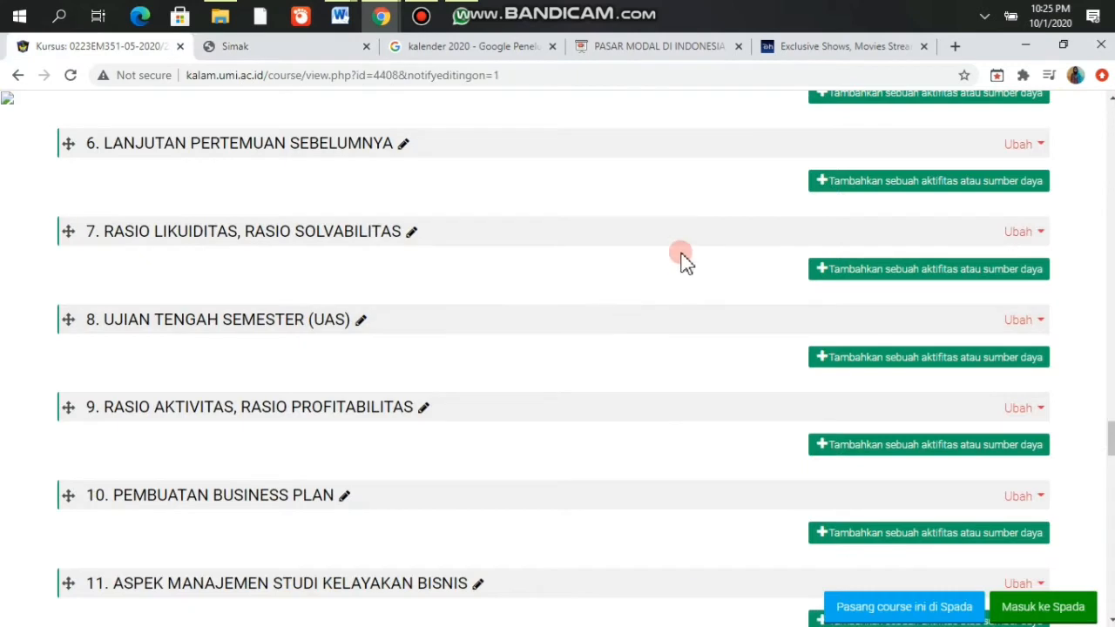
scroll(662, 252, "up", 2)
left_click(908, 266)
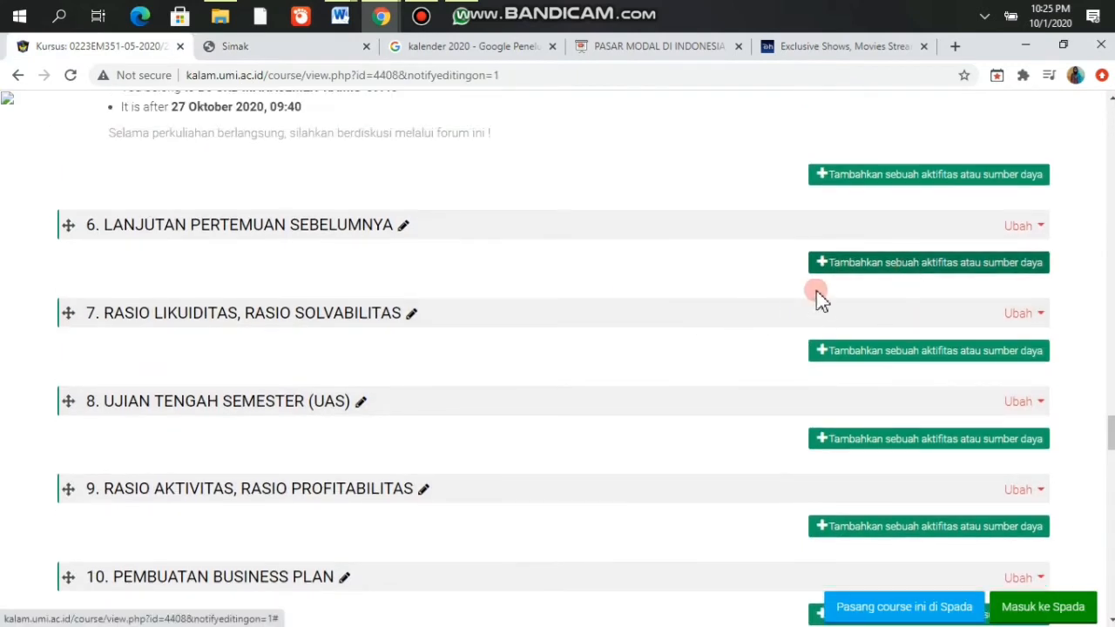
left_click(897, 260)
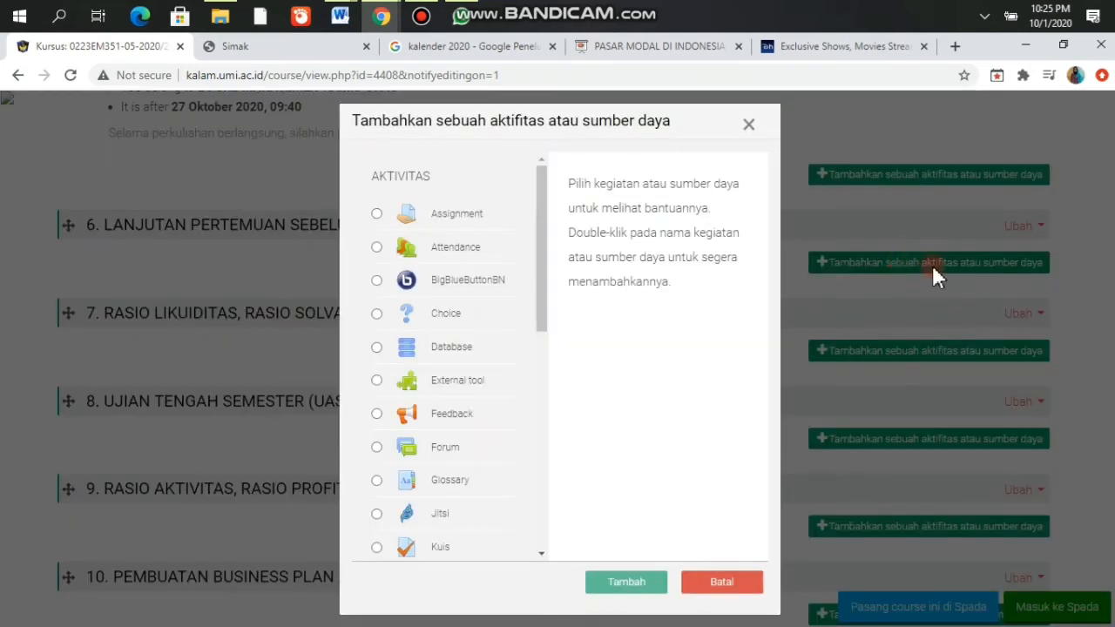
scroll(418, 416, "down", 2)
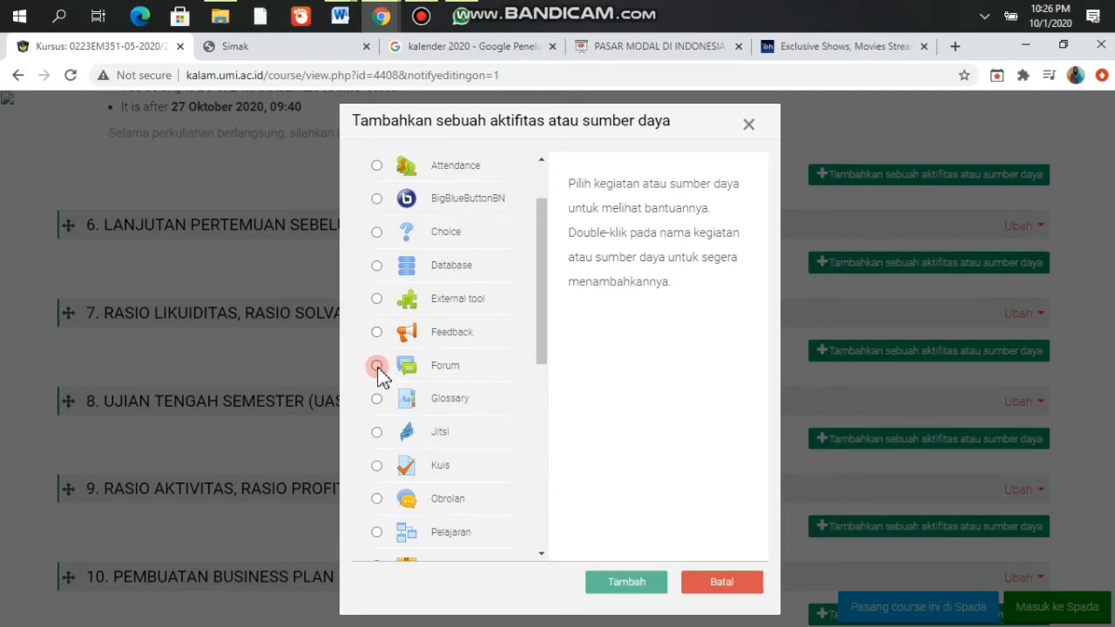
left_click(376, 366)
left_click(629, 584)
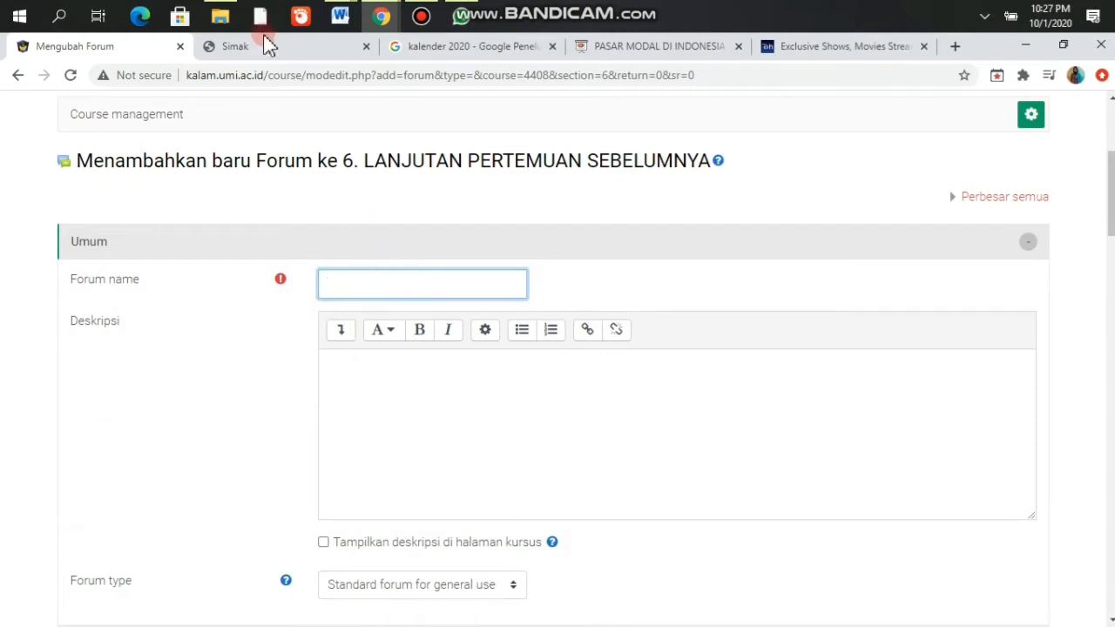
Step: Check the class codes in the Simak teaching list, return to the new forum's form and name the forum FORUM DISKUSI KELAS B4
left_click(270, 59)
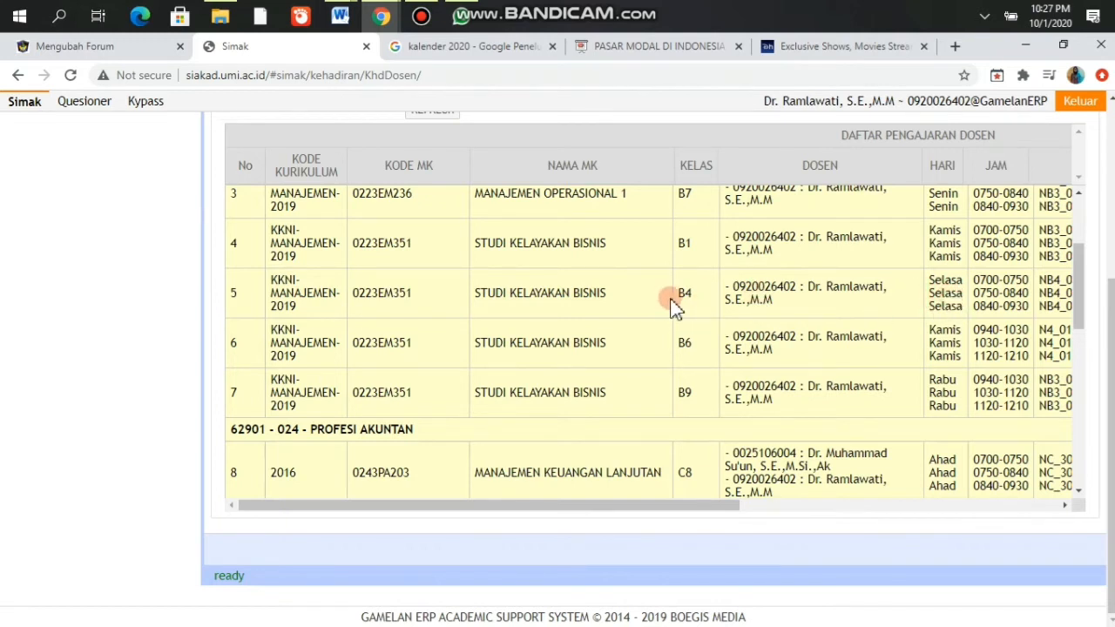
left_click(104, 46)
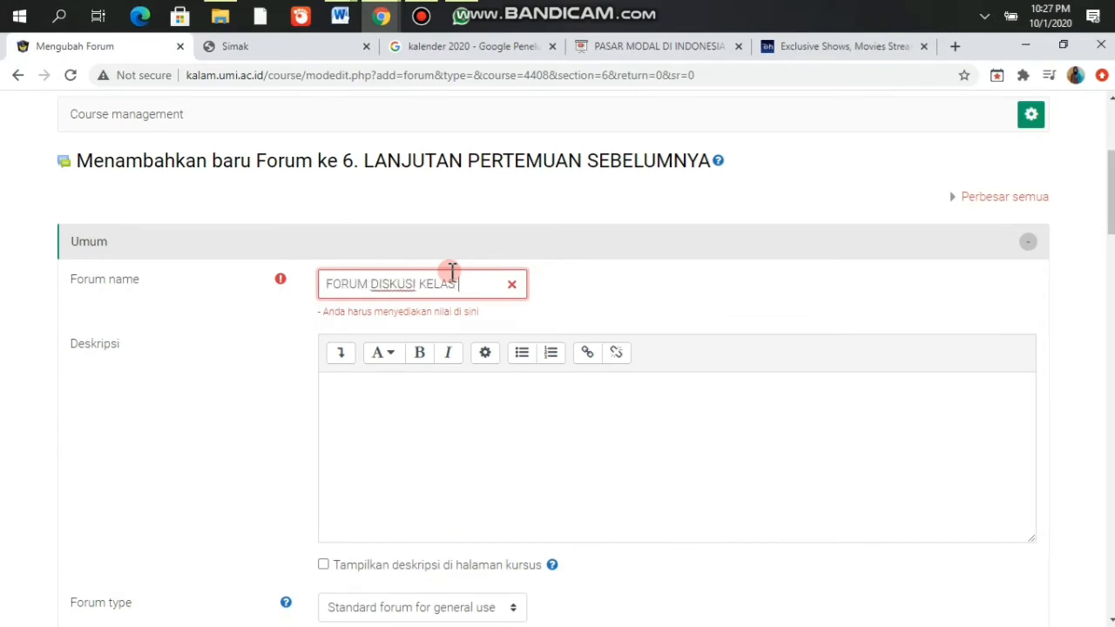
left_click(618, 299)
Step: Enter the forum description "Selama perkuliahan berlangsung, silahkan berdiskusi melalui forum ini!"
left_click(405, 383)
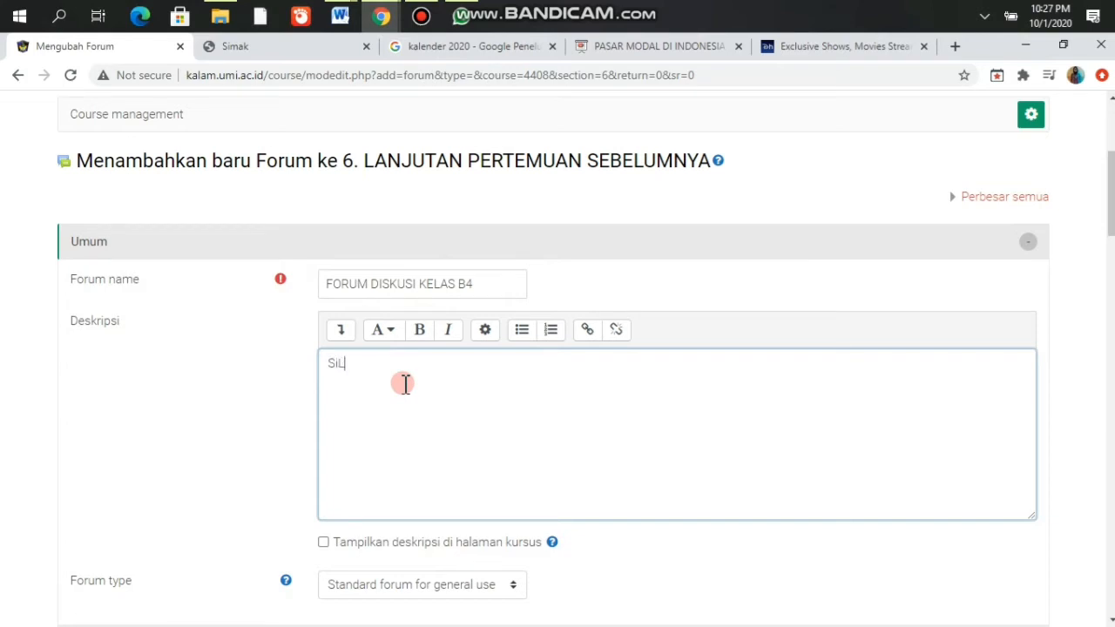
key("Caps_Lock")
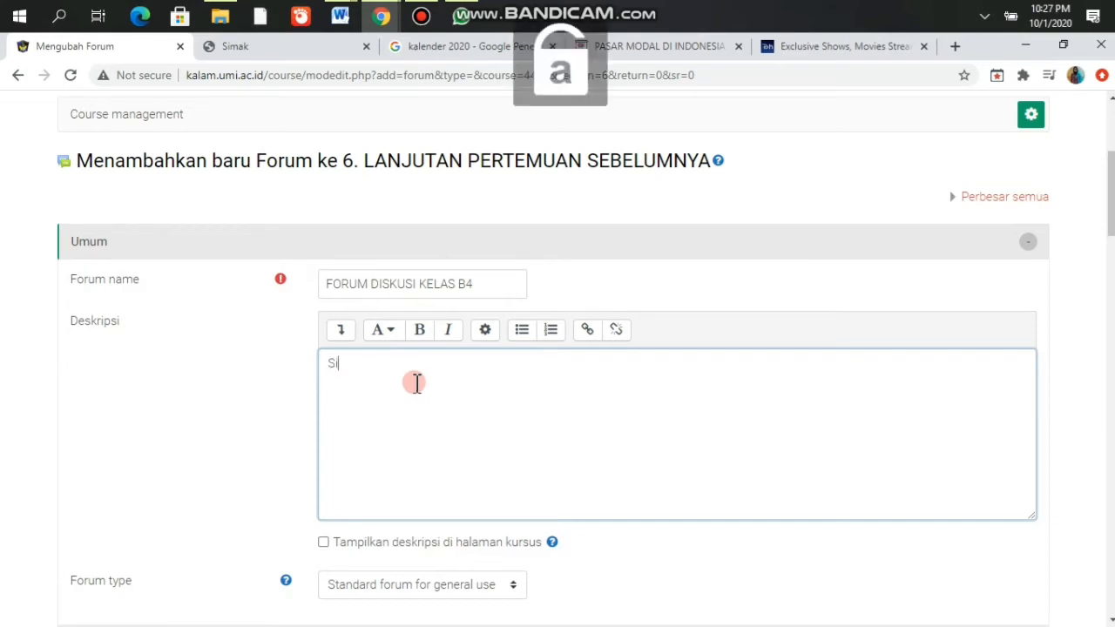
type("lah")
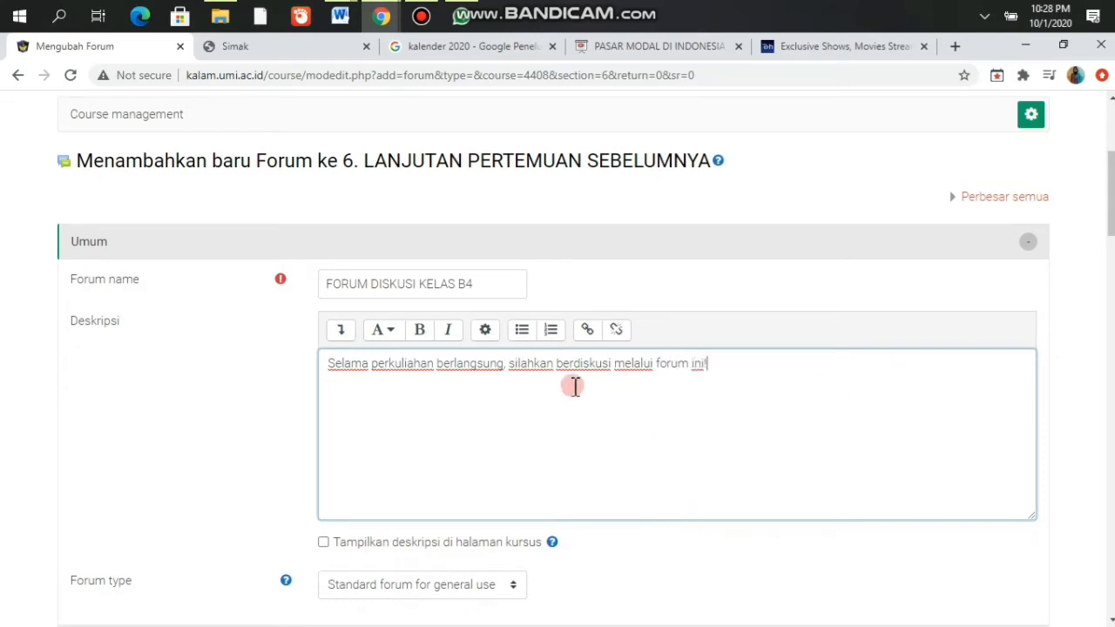
Step: Enable showing the forum description on the course page (Tampilkan deskripsi di halaman kursus)
left_click(367, 365)
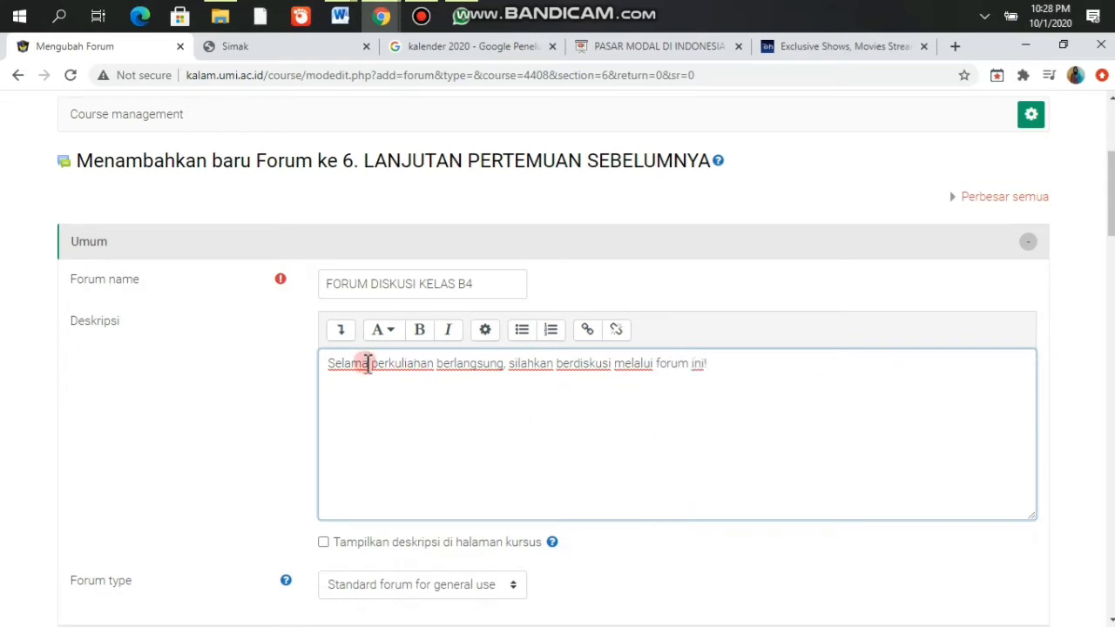
left_click(256, 394)
scroll(255, 395, "down", 2)
left_click(323, 380)
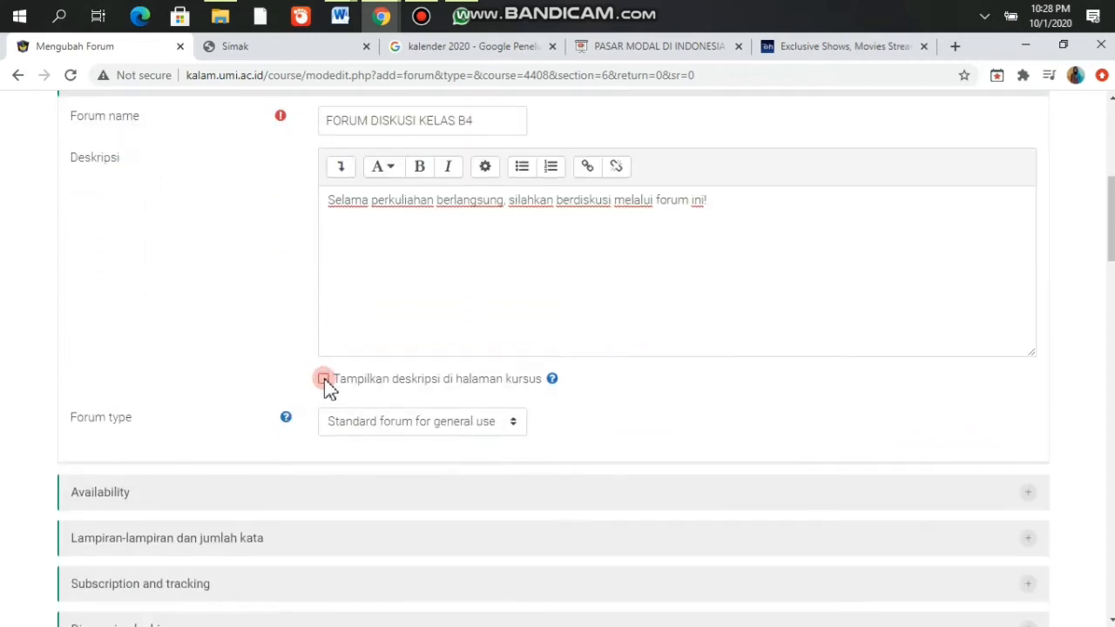
left_click(634, 417)
Step: In the common module settings (Pengaturan modul yang biasanya), set the group mode to Grup terpisah
scroll(650, 397, "down", 4)
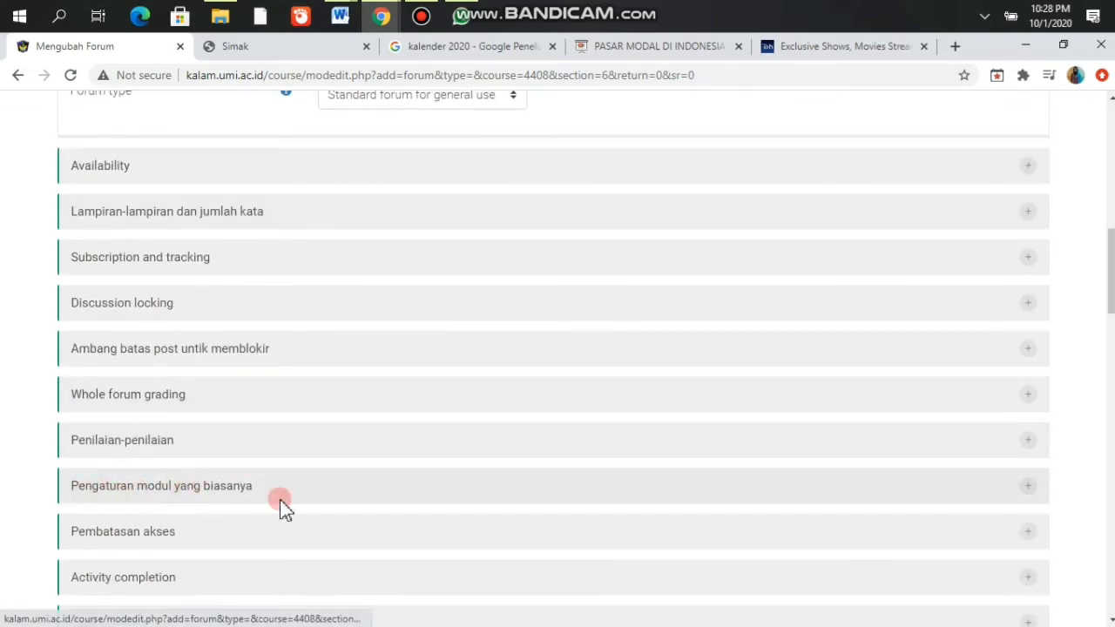
left_click(342, 495)
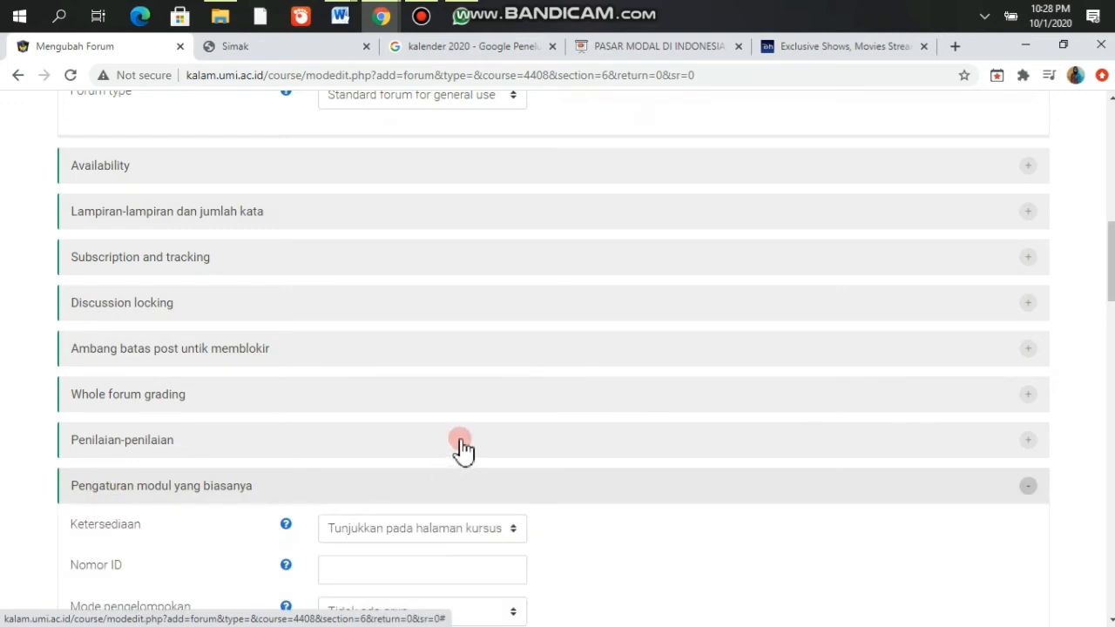
scroll(462, 448, "down", 2)
scroll(464, 448, "down", 1)
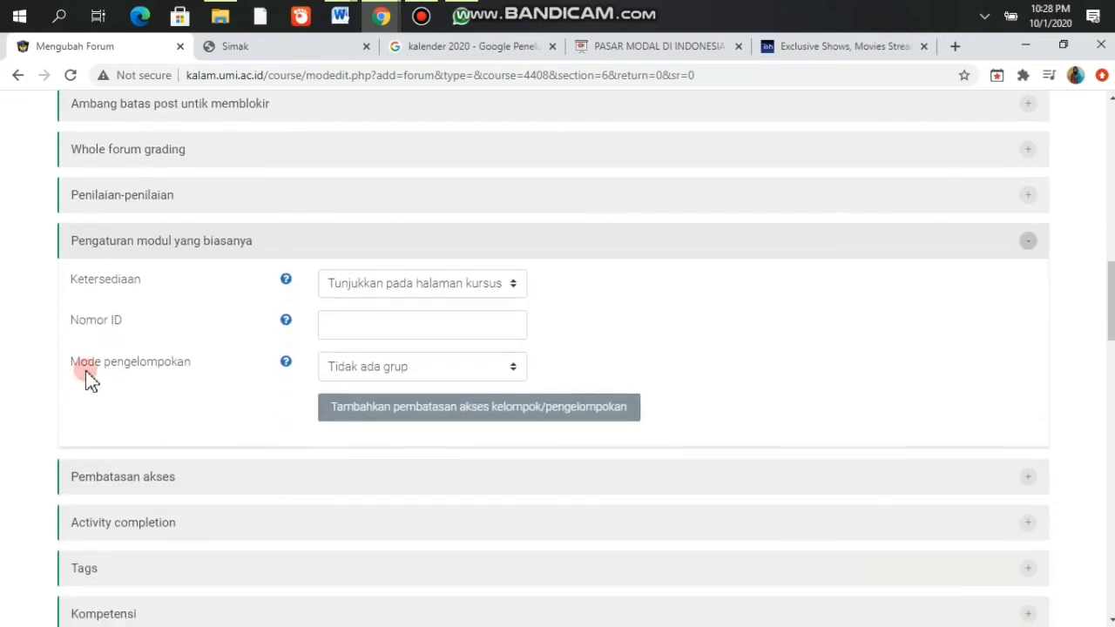
left_click(407, 367)
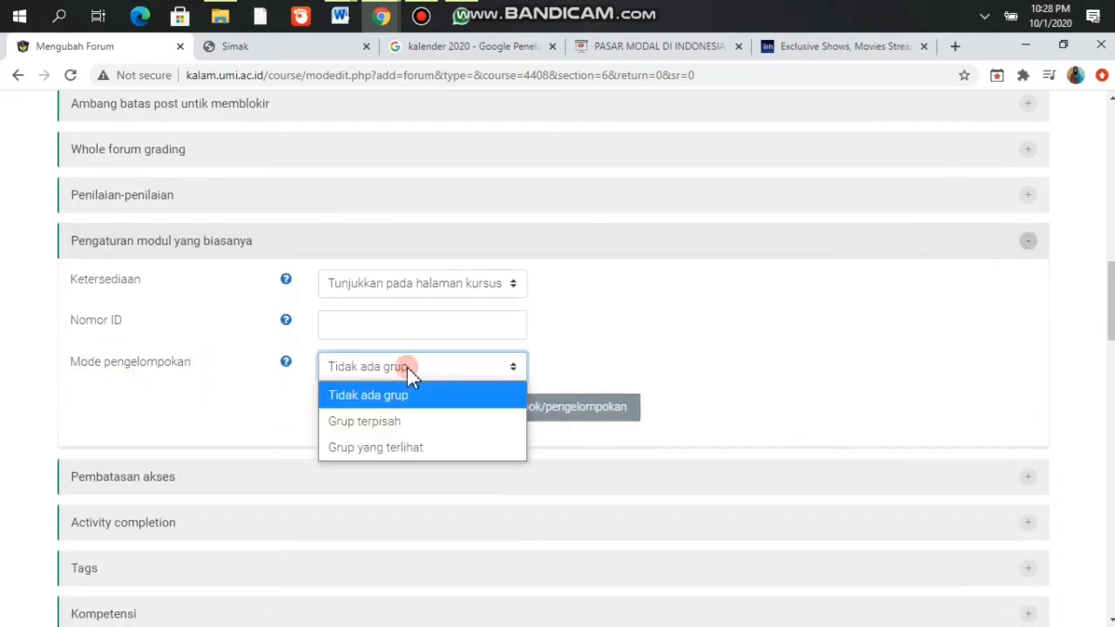
left_click(367, 422)
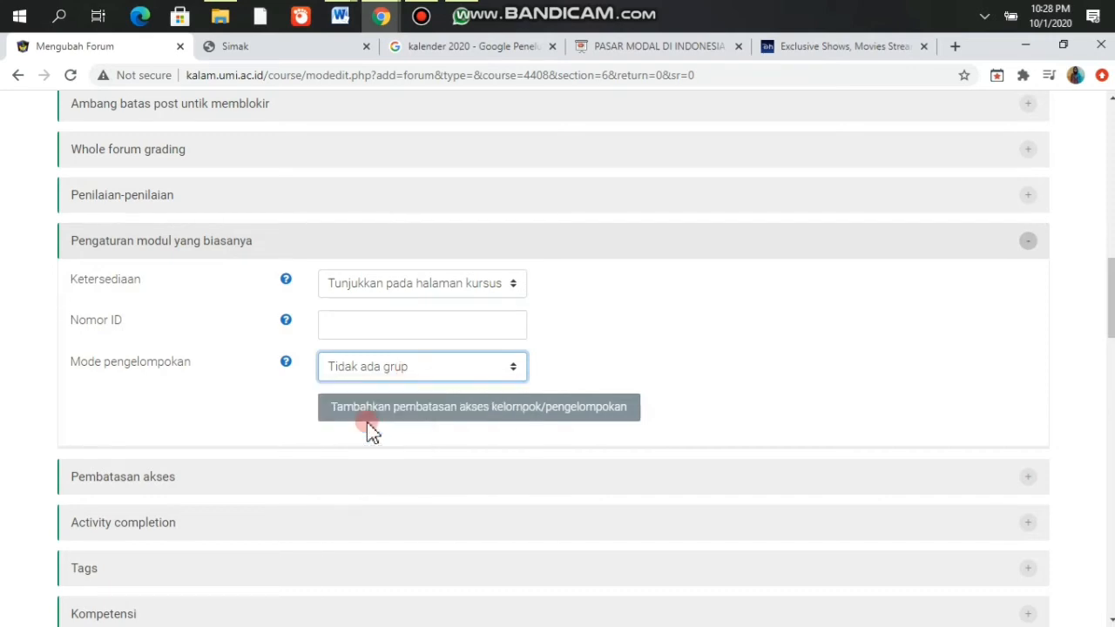
Step: Add a group/grouping access restriction to the forum from the common module settings
scroll(622, 376, "down", 1)
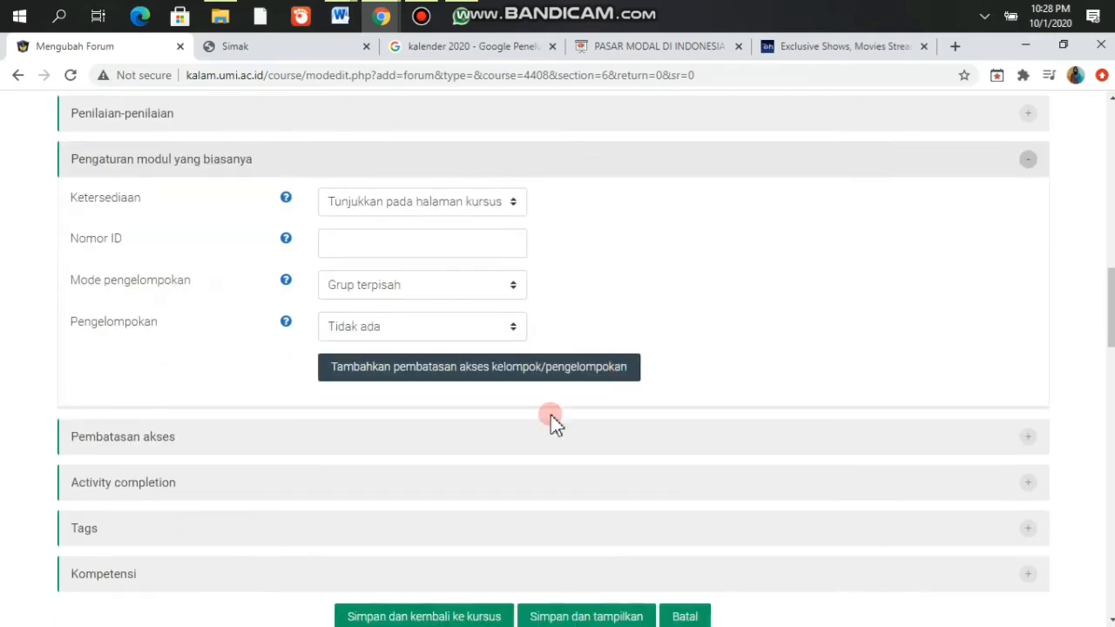
left_click(504, 378)
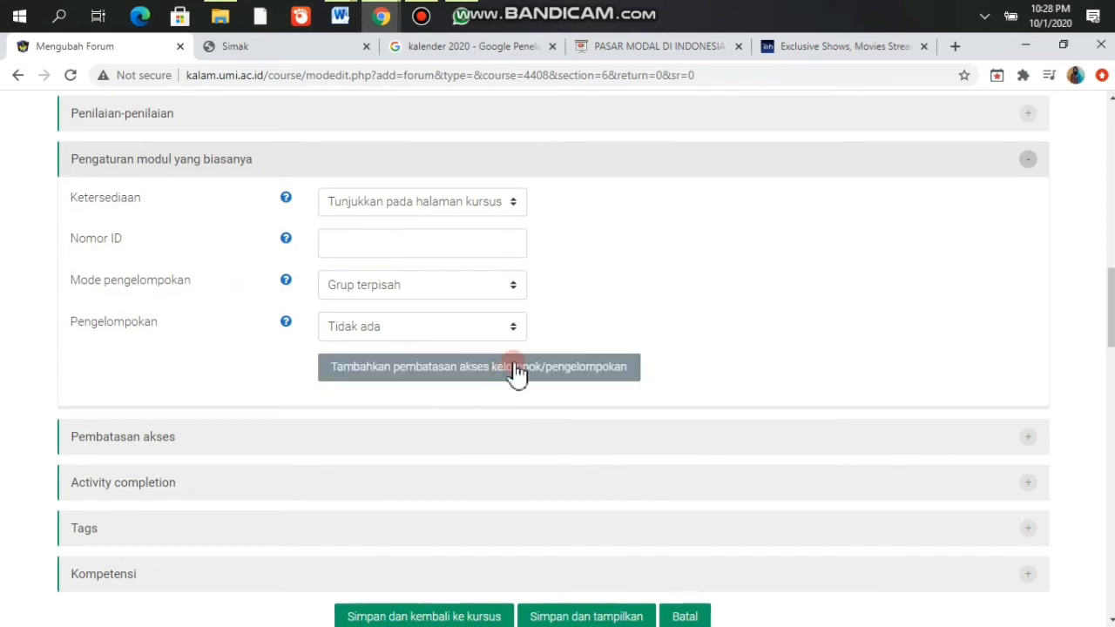
left_click(600, 308)
left_click(642, 377)
left_click(188, 439)
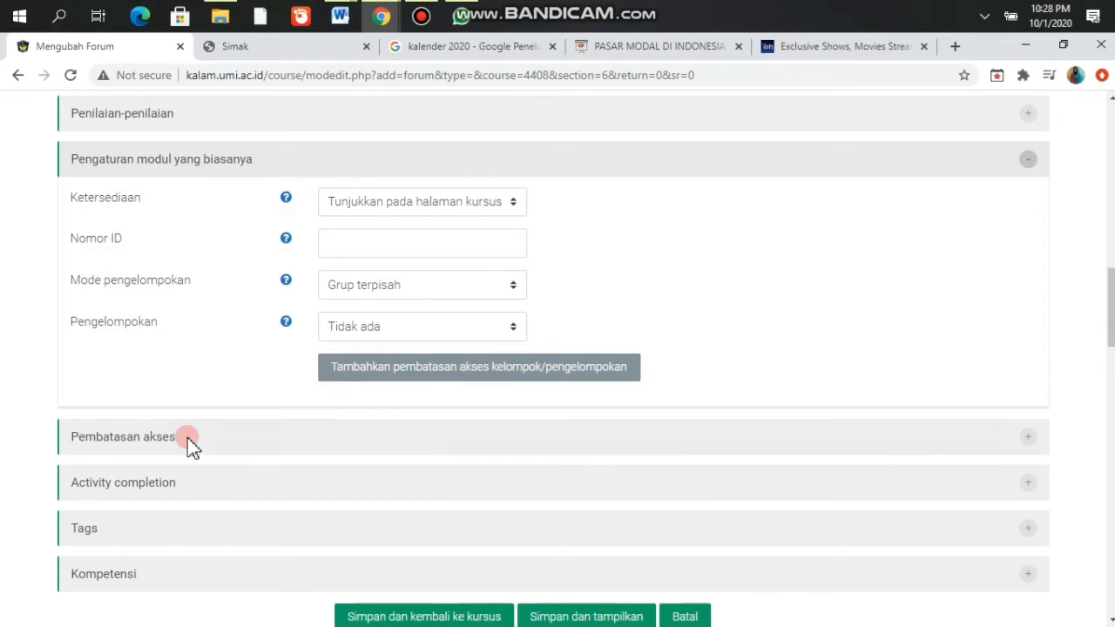
Step: Expand the access restrictions (Pembatasan akses) and limit the forum to the group B4 SKB MANAJEMEN-SELASA-07.00
left_click(238, 446)
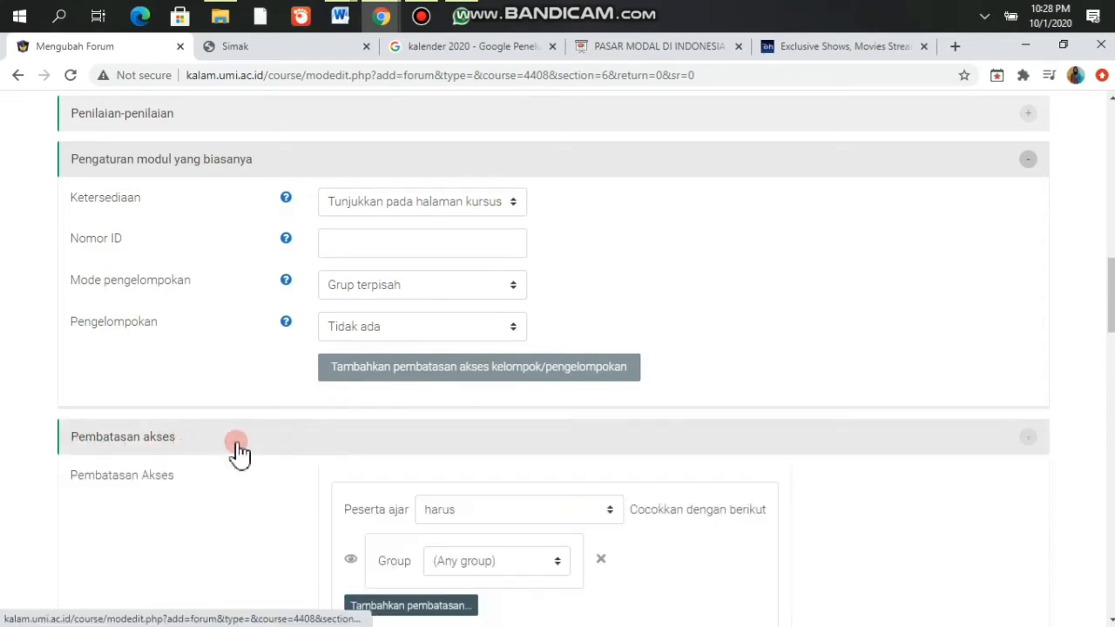
left_click(747, 293)
scroll(748, 293, "down", 3)
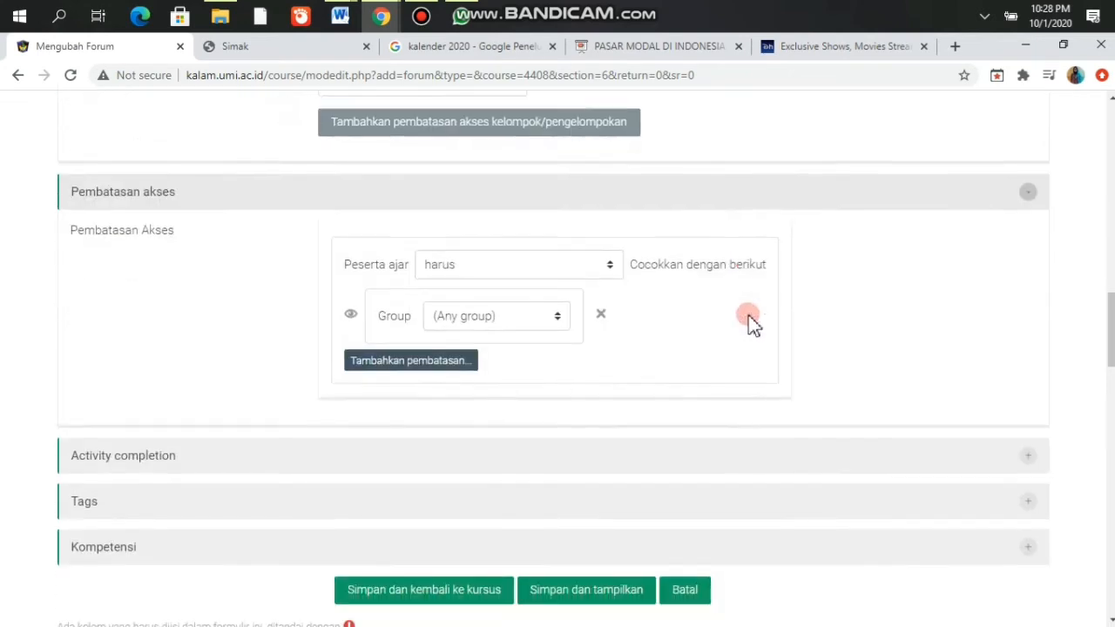
left_click(554, 319)
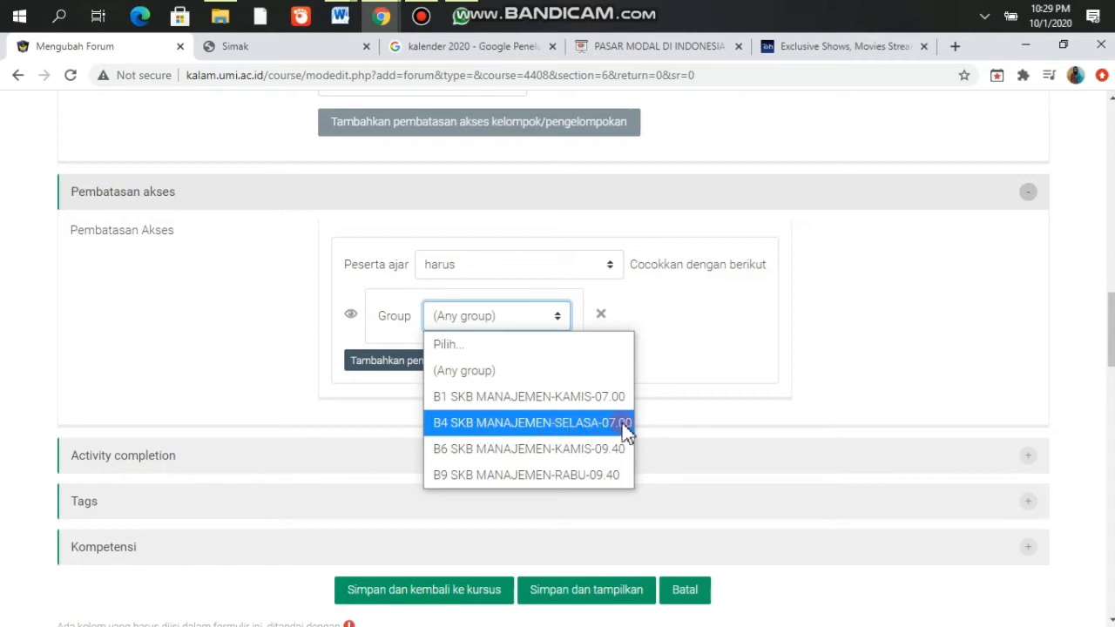
left_click(526, 427)
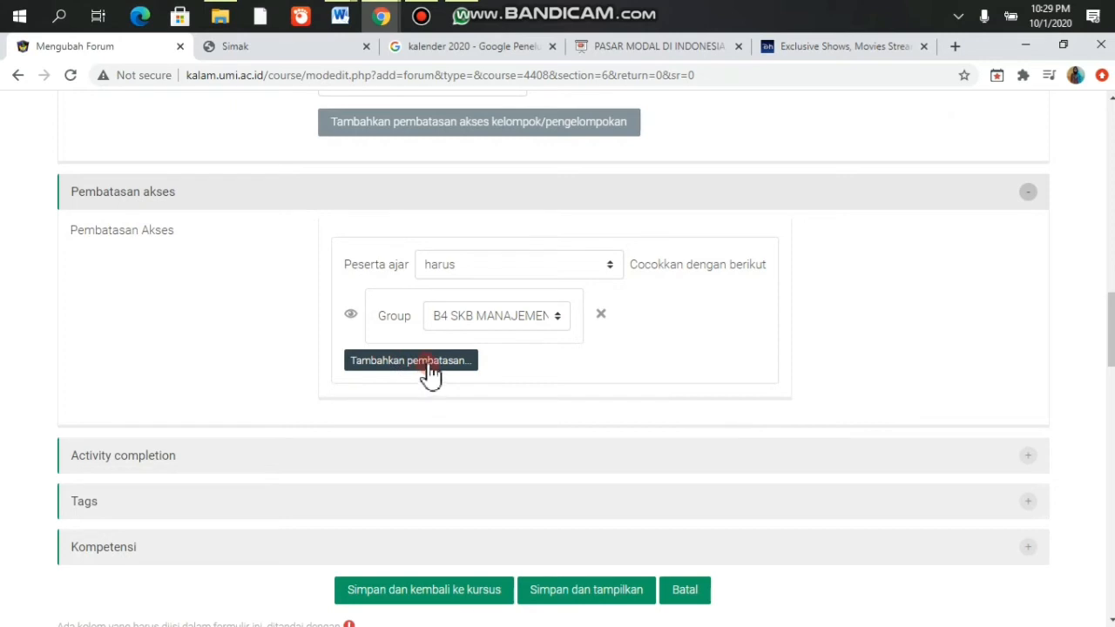
Step: Add a Date restriction to the forum's access restrictions alongside the group condition
left_click(431, 372)
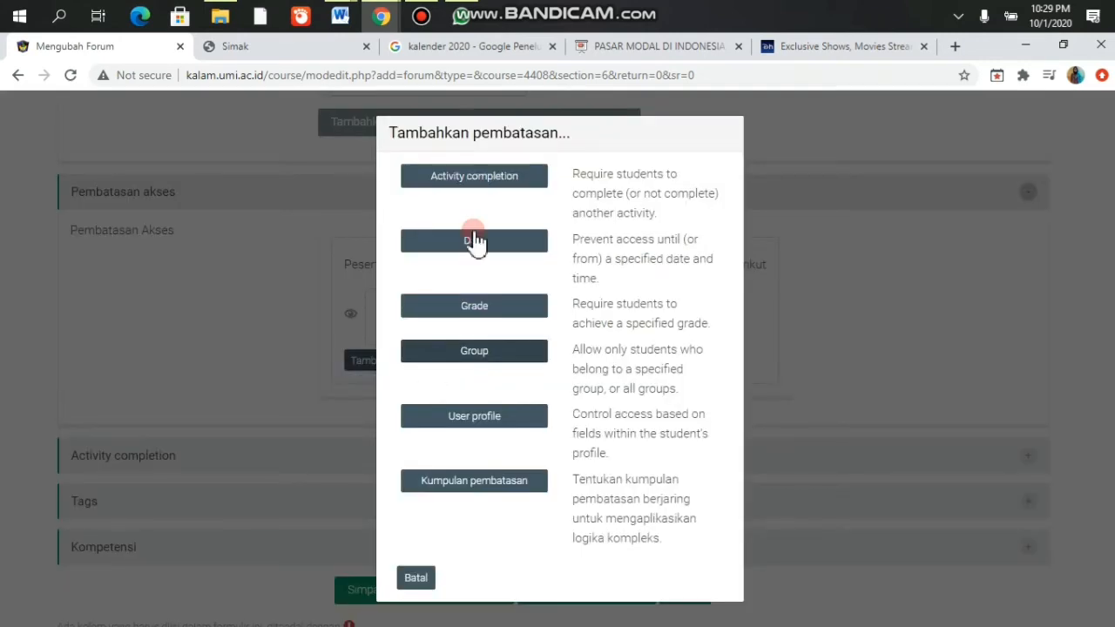
left_click(468, 248)
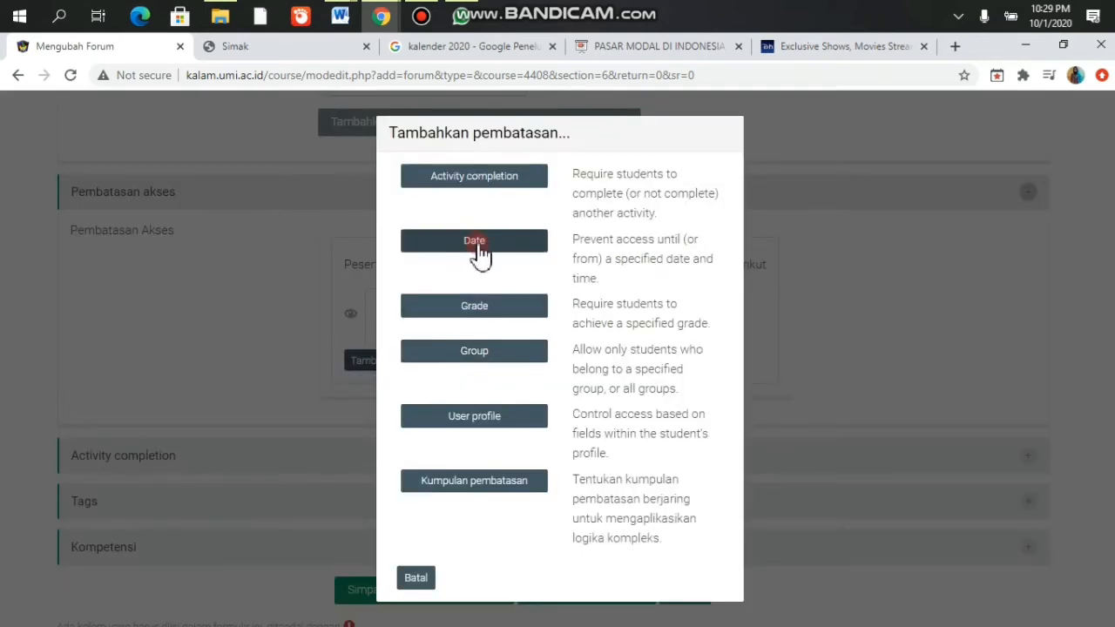
left_click(480, 250)
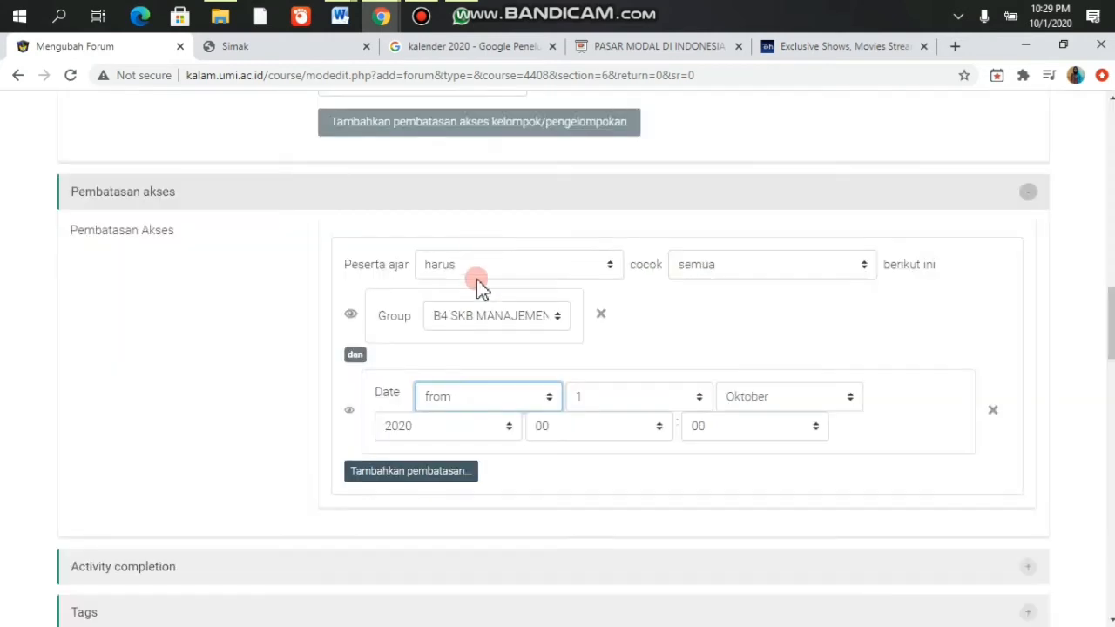
scroll(720, 326, "down", 2)
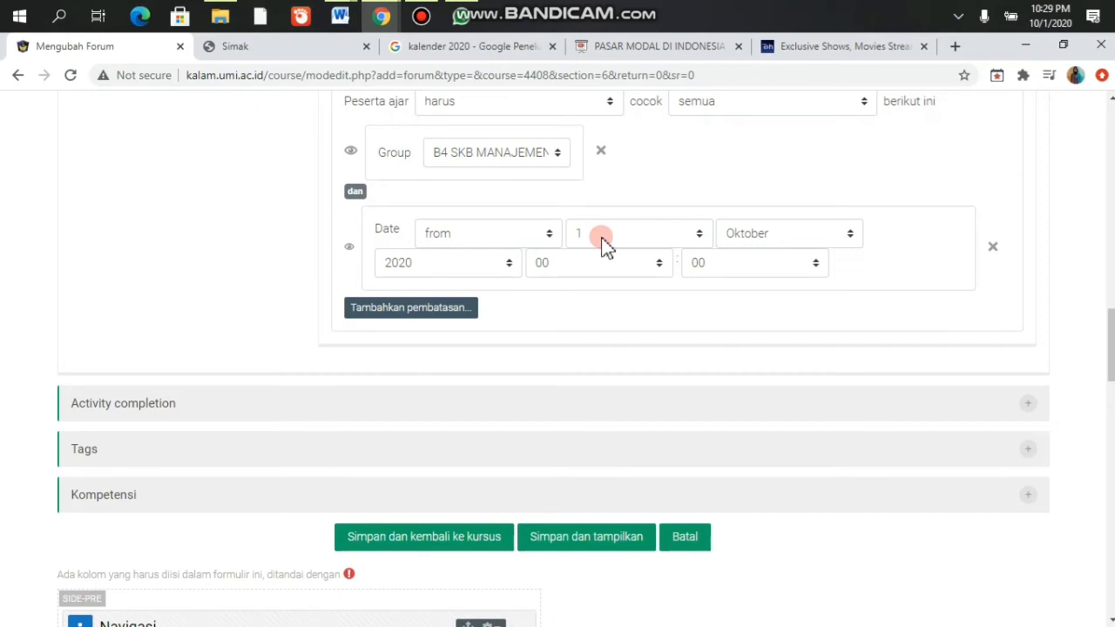
Step: Look up the class date in the 2020 calendar image from the Google search and return to the forum form
left_click(601, 237)
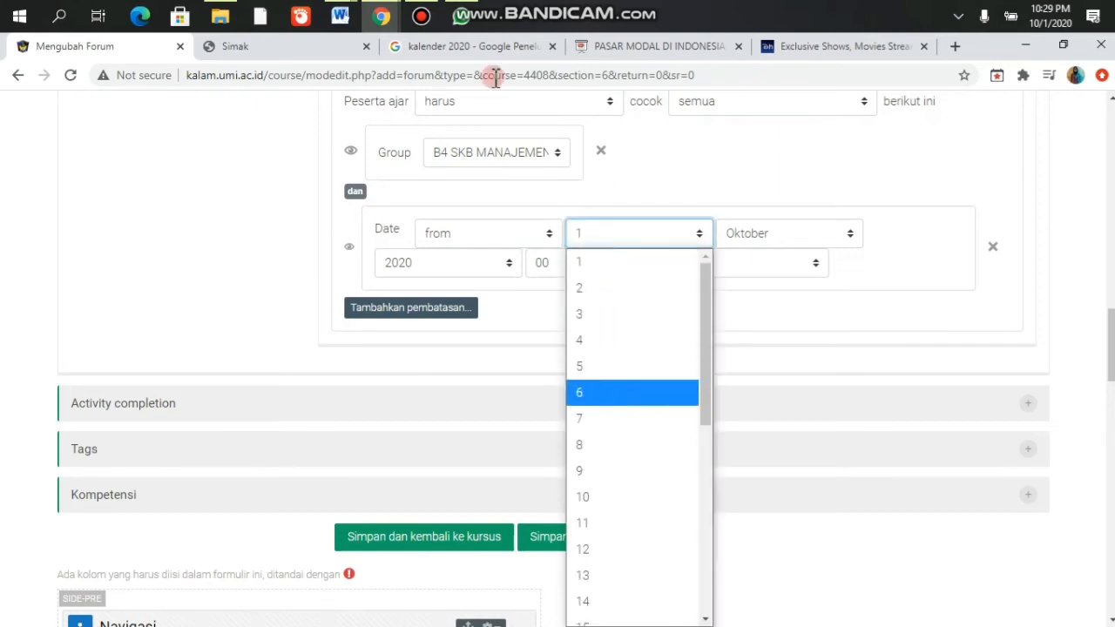
left_click(471, 47)
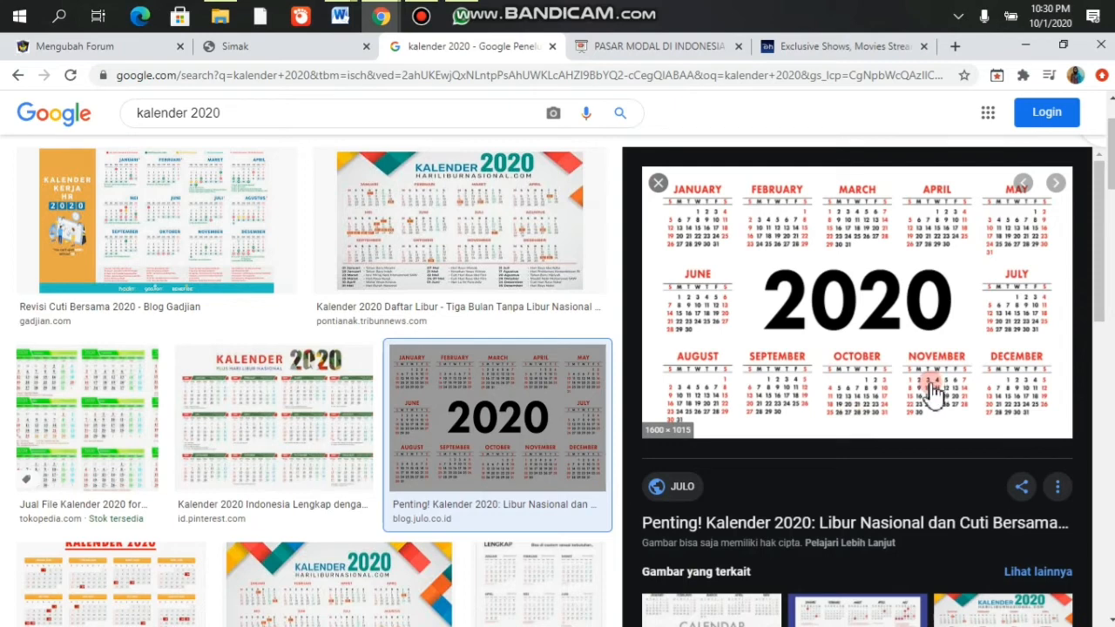
left_click(124, 51)
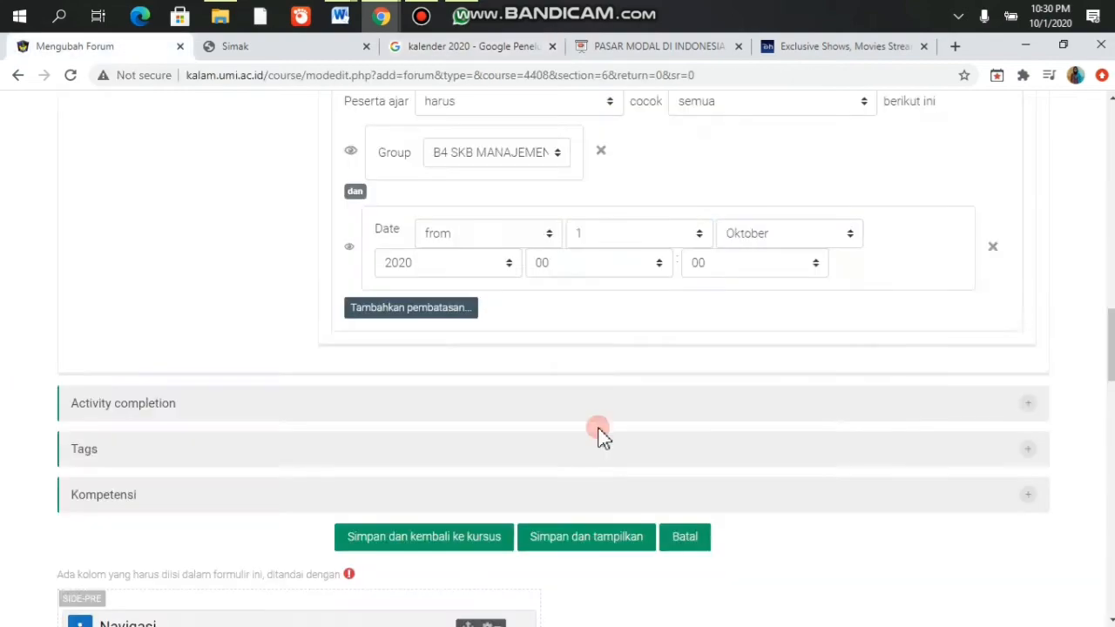
Step: Set the date restriction to allow access from 3 November 2020 at 07:00
left_click(637, 237)
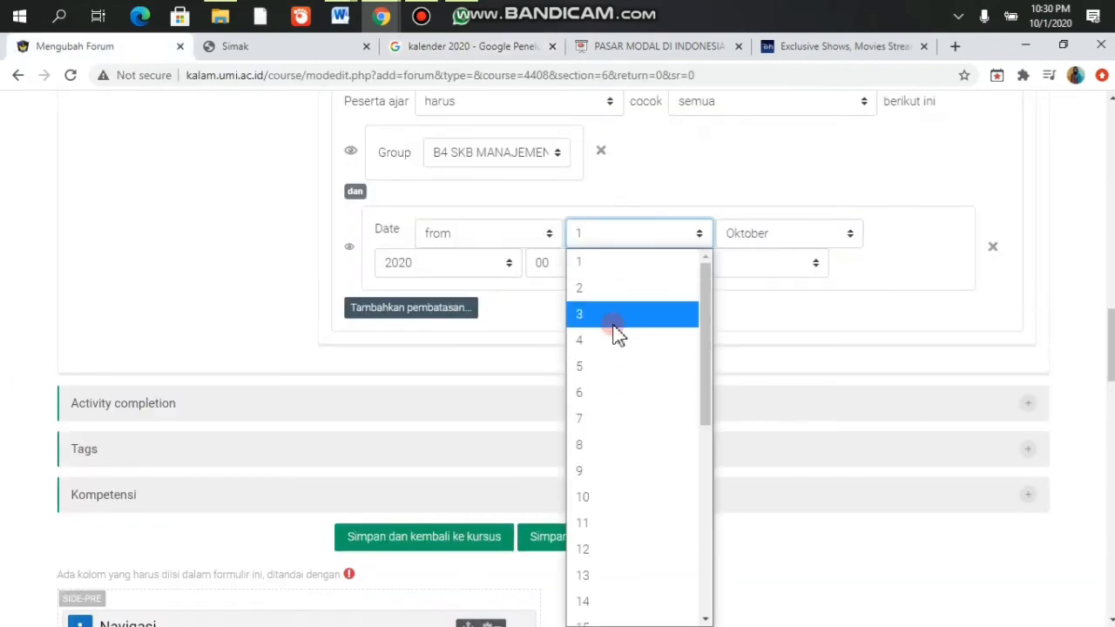
left_click(655, 338)
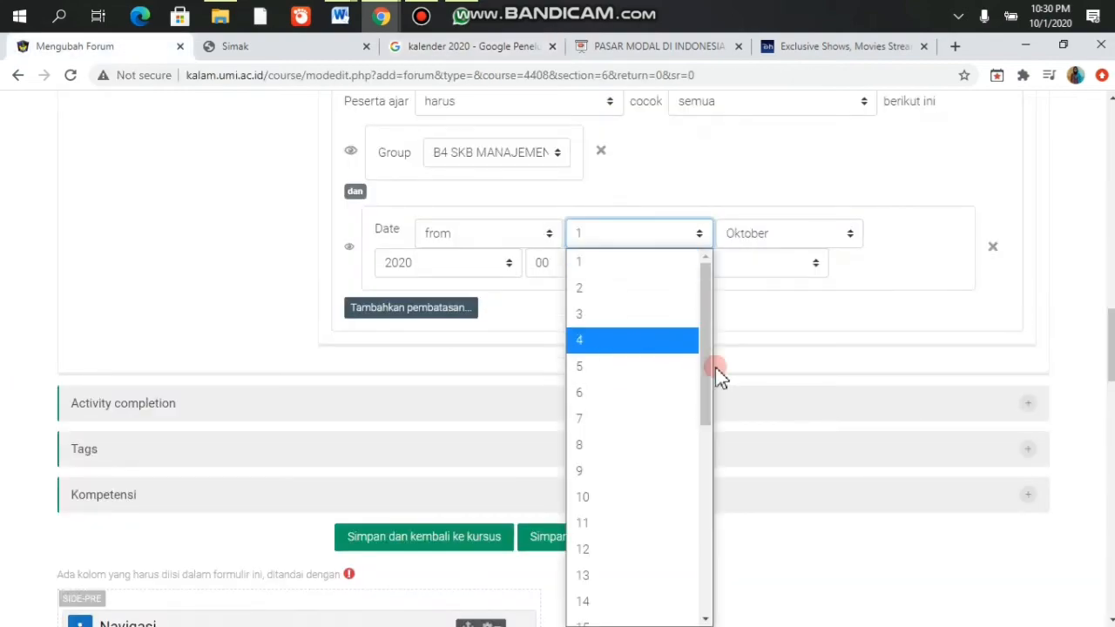
left_click(674, 235)
left_click(627, 316)
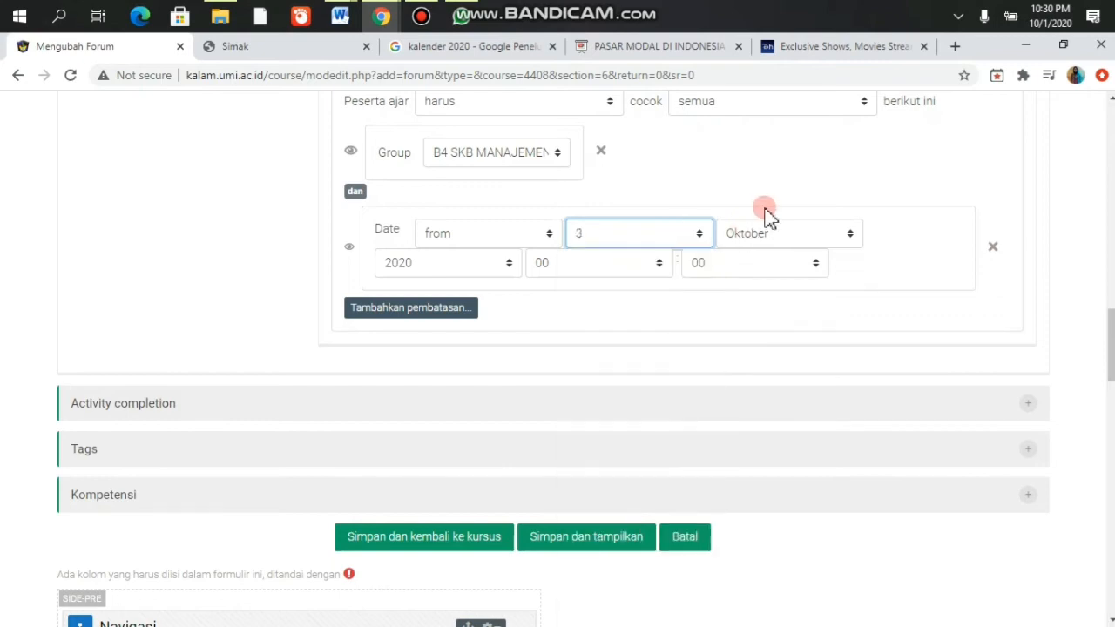
left_click(764, 237)
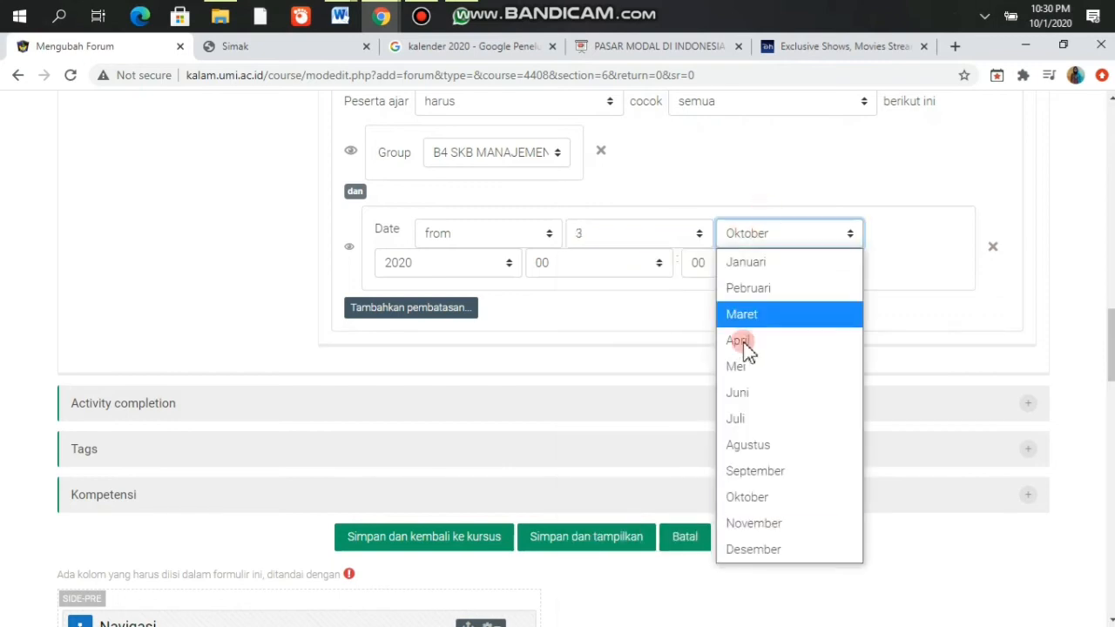
left_click(773, 524)
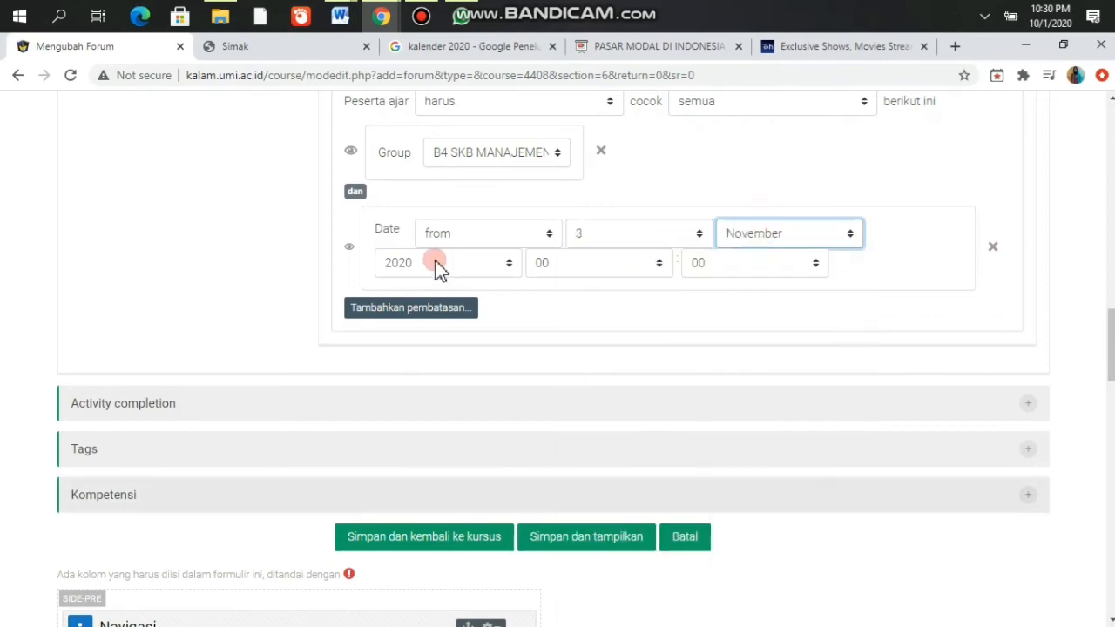
left_click(578, 262)
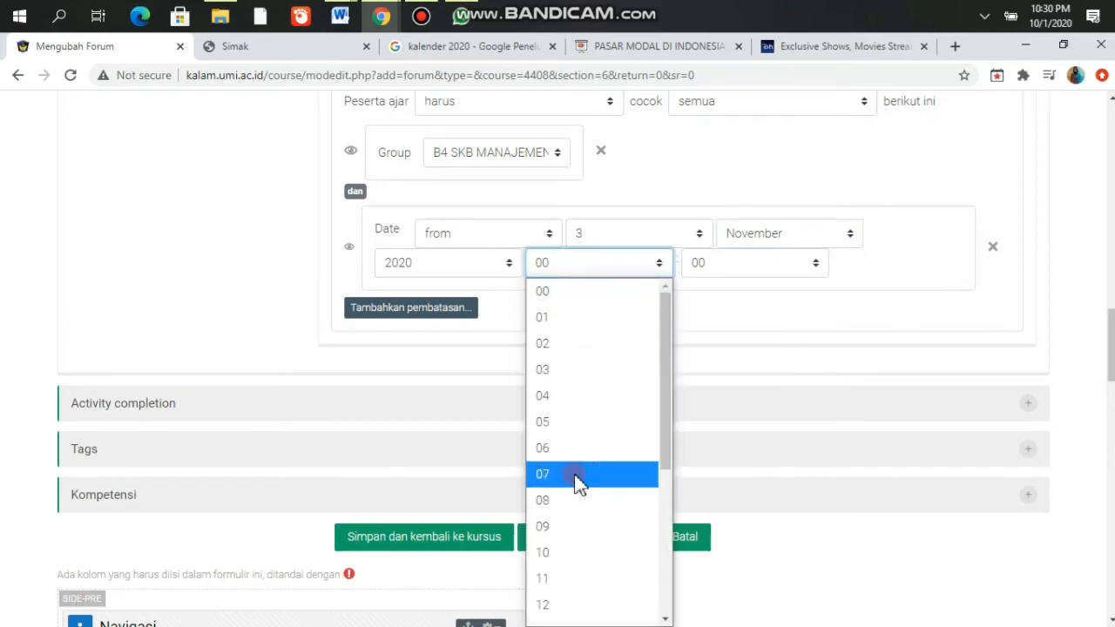
left_click(578, 477)
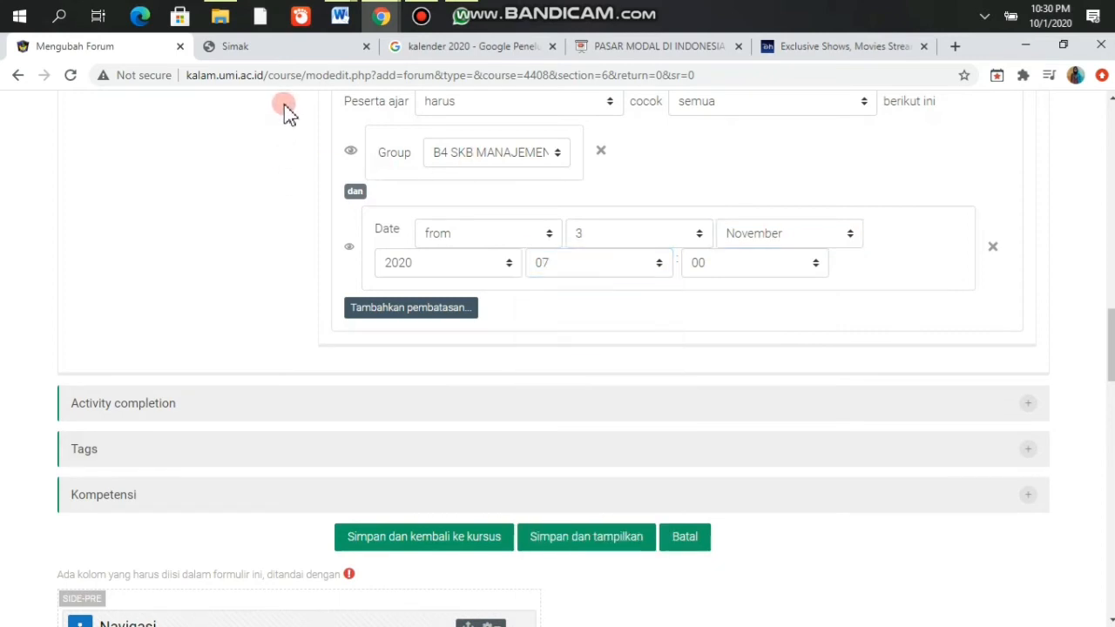
Step: Expand Activity completion and set completion tracking to Show activity as complete when conditions are met
scroll(427, 244, "down", 2)
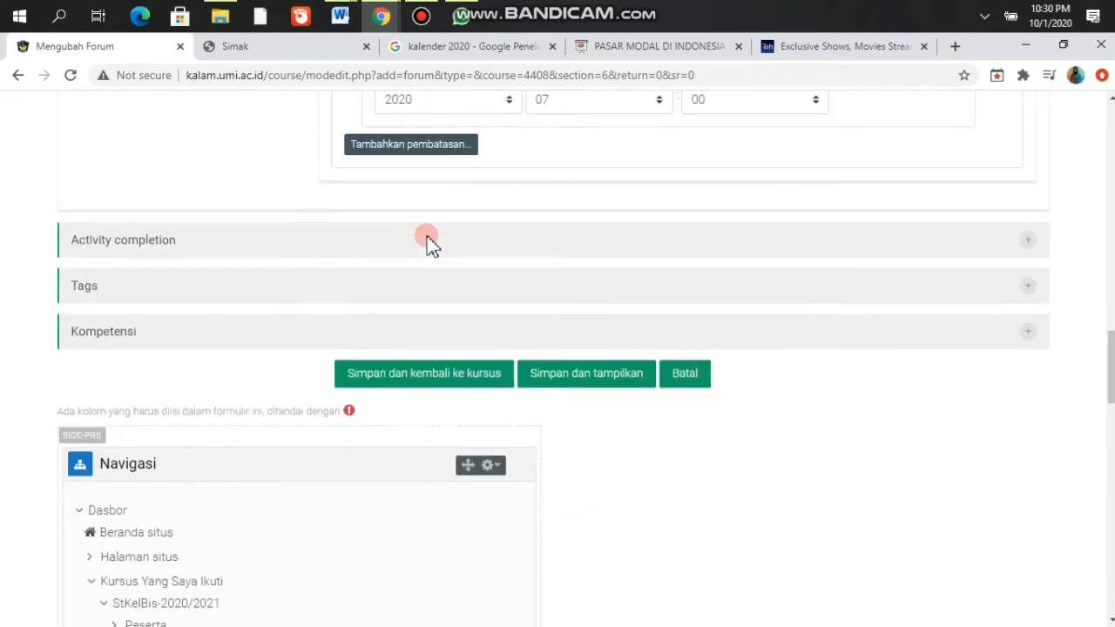
scroll(287, 188, "down", 1)
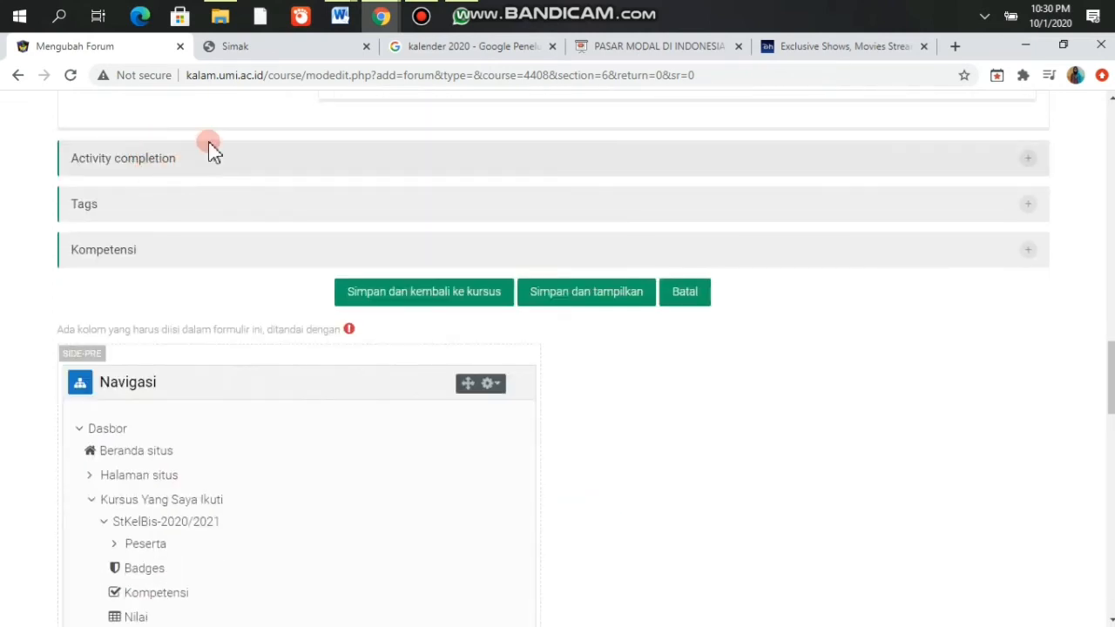
left_click(209, 173)
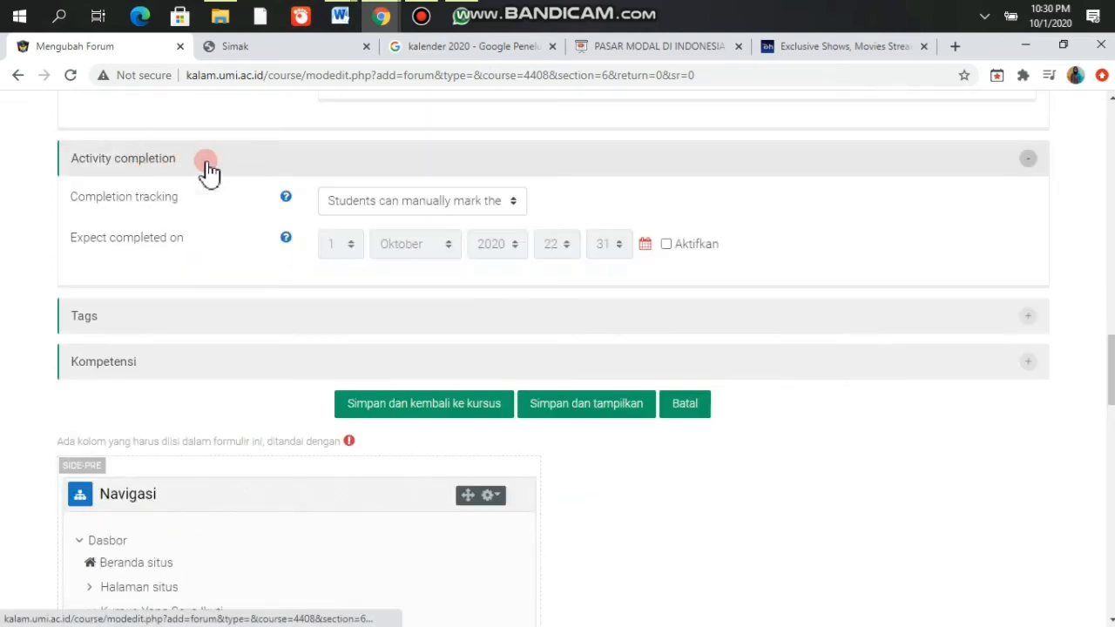
left_click(462, 204)
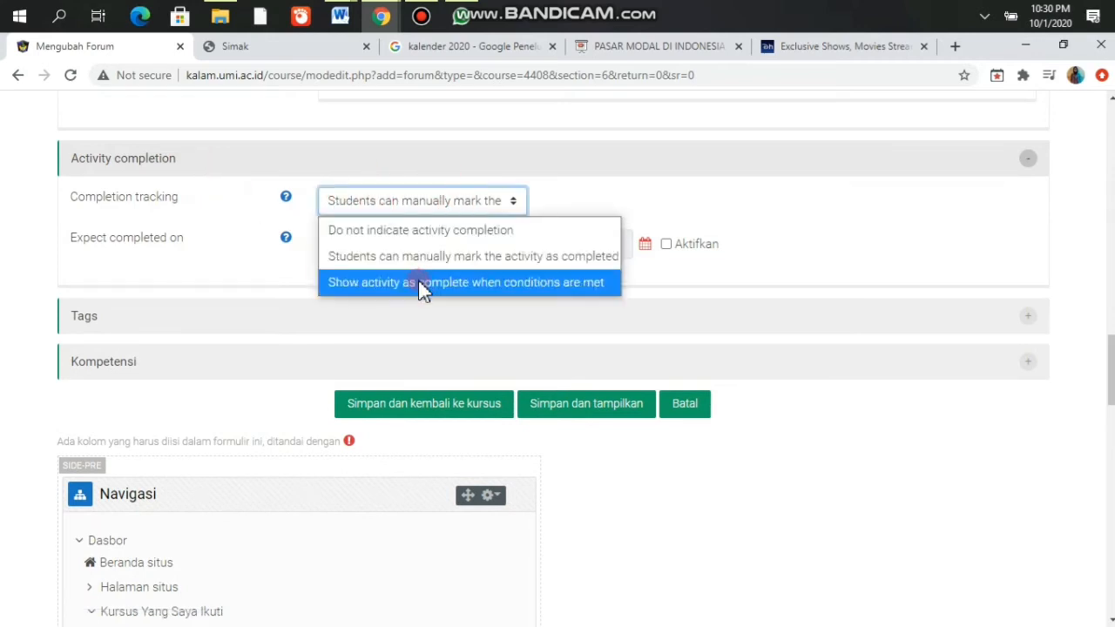
left_click(419, 285)
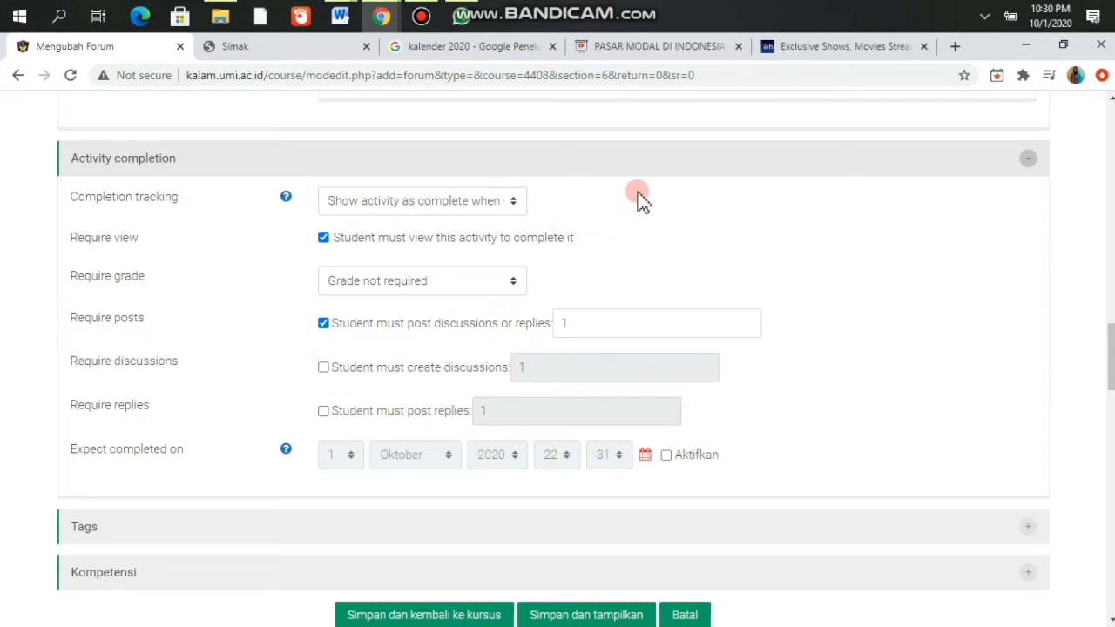
scroll(575, 305, "down", 2)
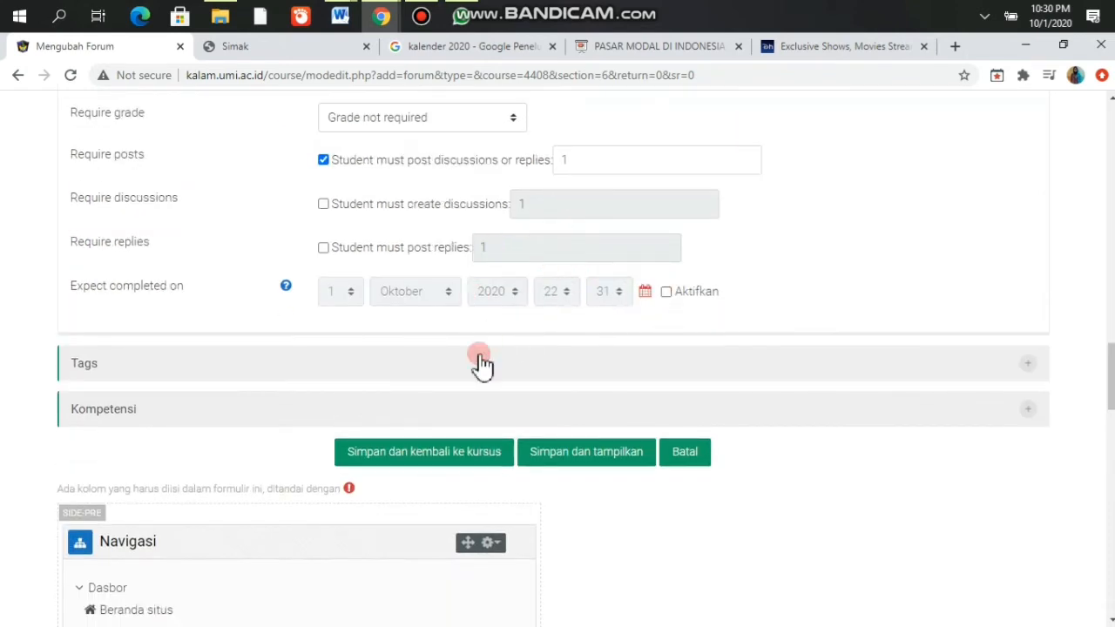
scroll(512, 296, "down", 1)
scroll(512, 296, "down", 1)
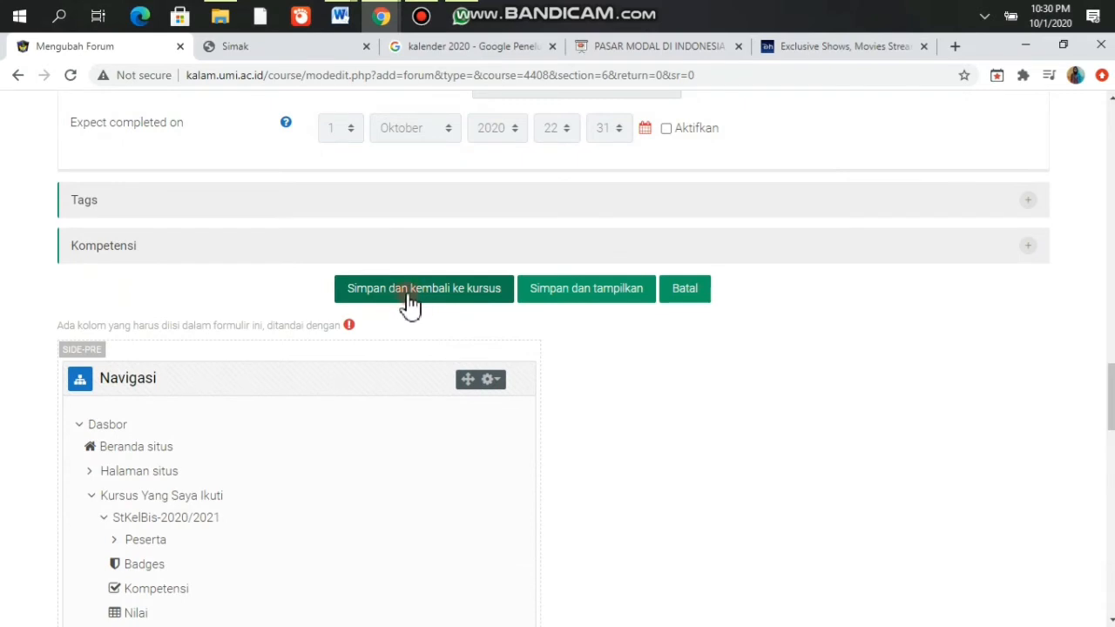
Step: Save the forum, return to the course page and find the new class B4 forum in section 6
left_click(410, 297)
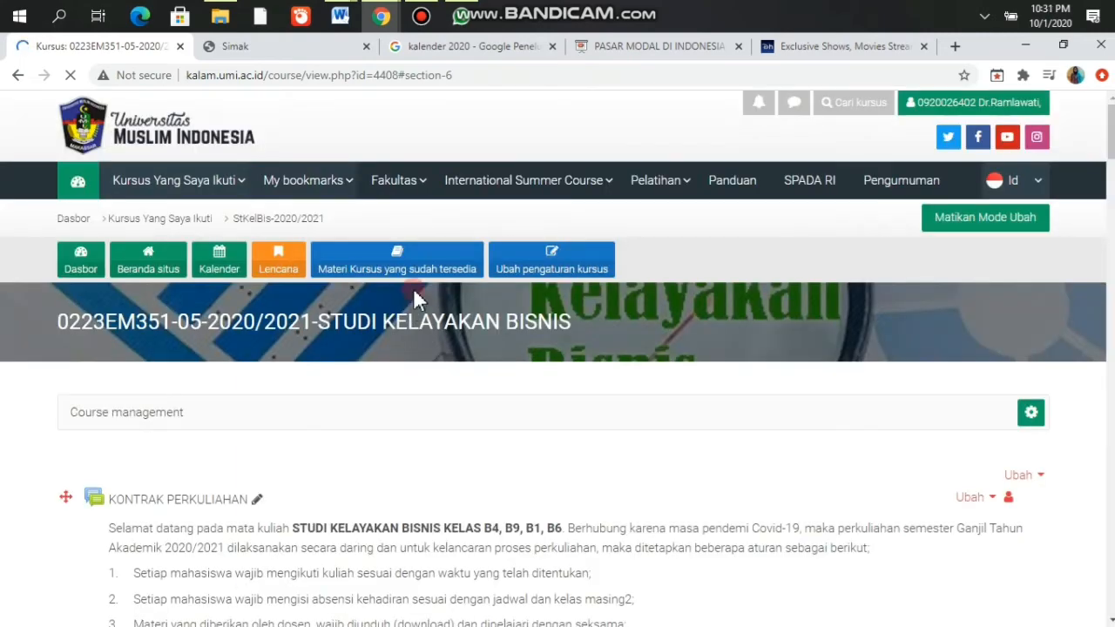
scroll(413, 290, "down", 10)
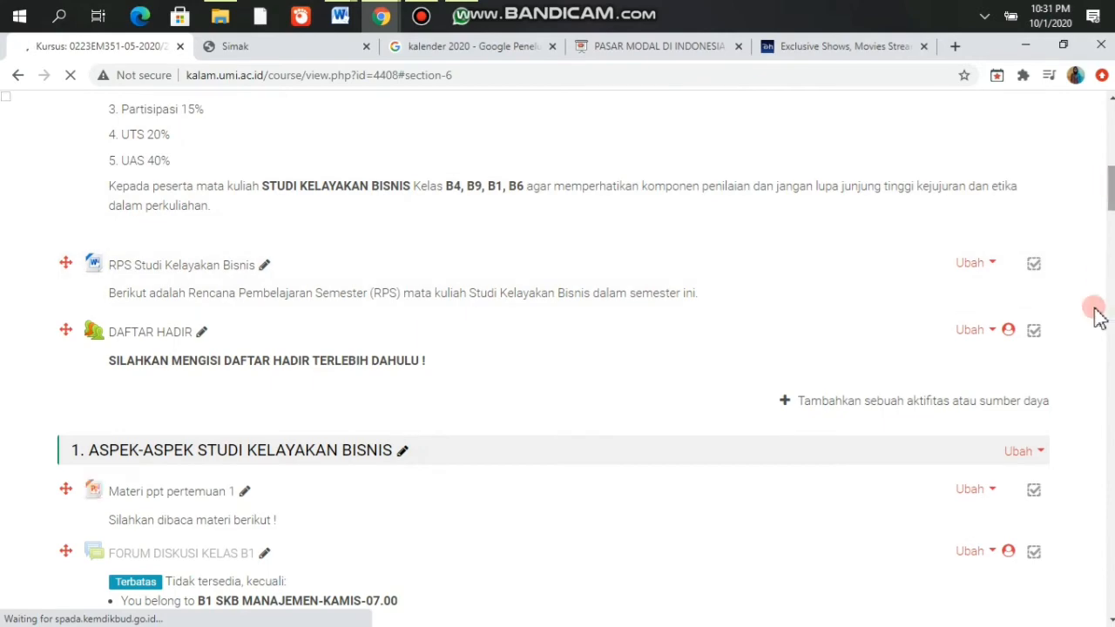
scroll(1089, 366, "down", 10)
scroll(1083, 406, "down", 10)
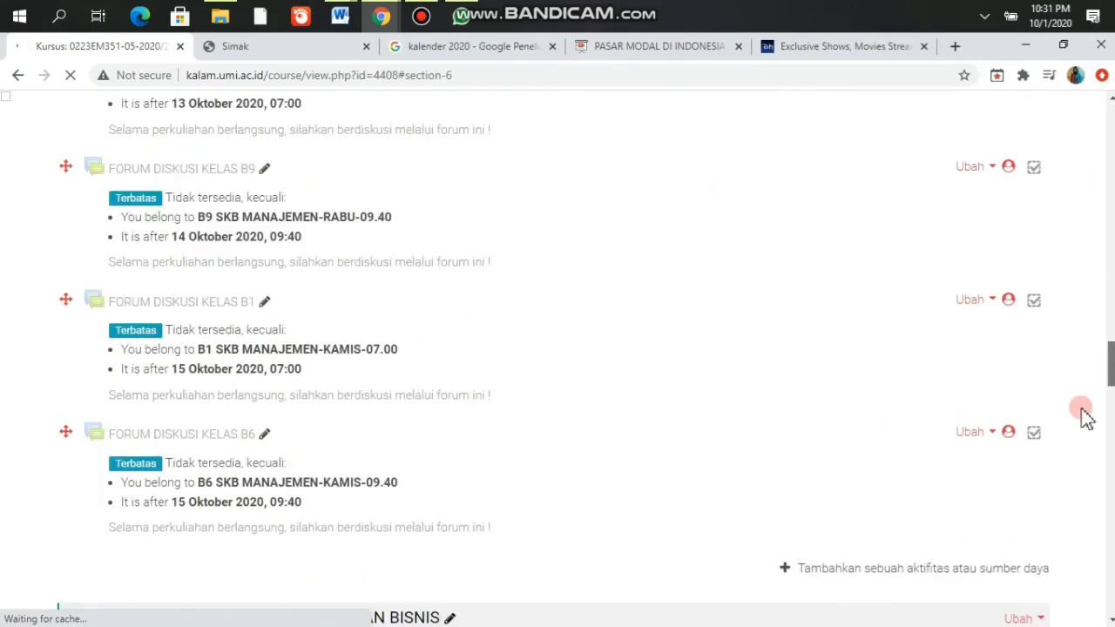
scroll(1084, 417, "down", 15)
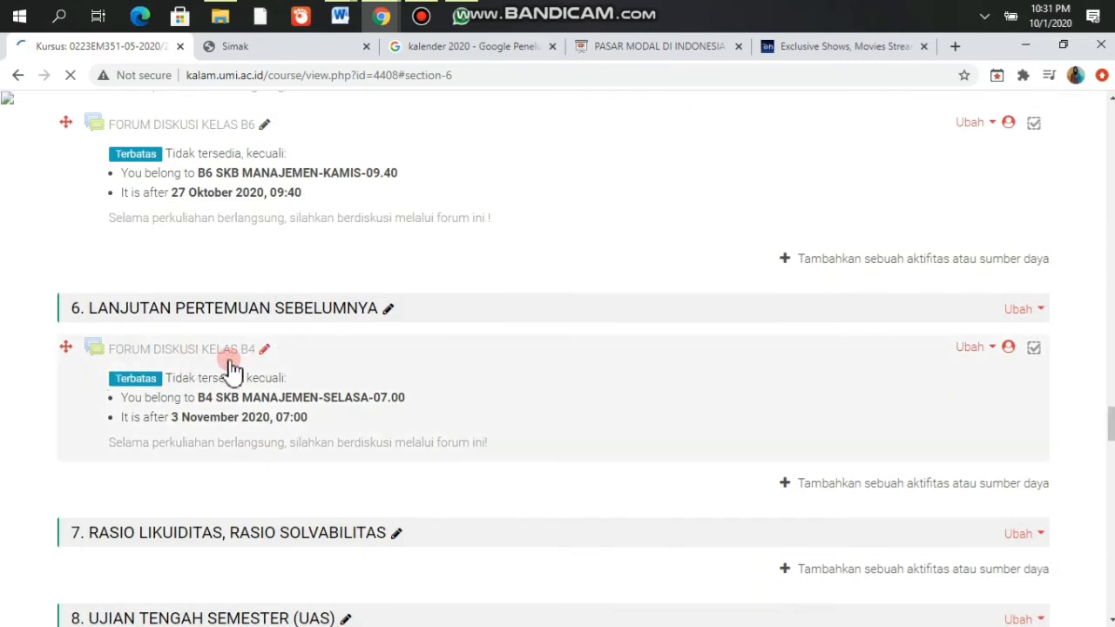
Step: Add a new Assignment activity to section 6, LANJUTAN PERTEMUAN SEBELUMNYA
scroll(218, 349, "down", 2)
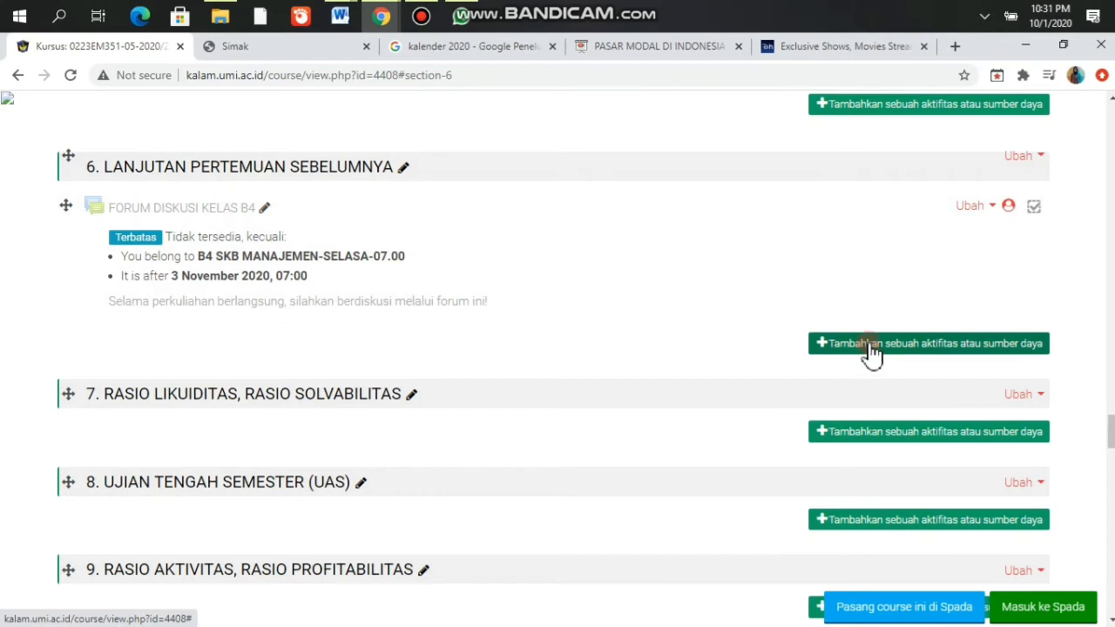
left_click(872, 349)
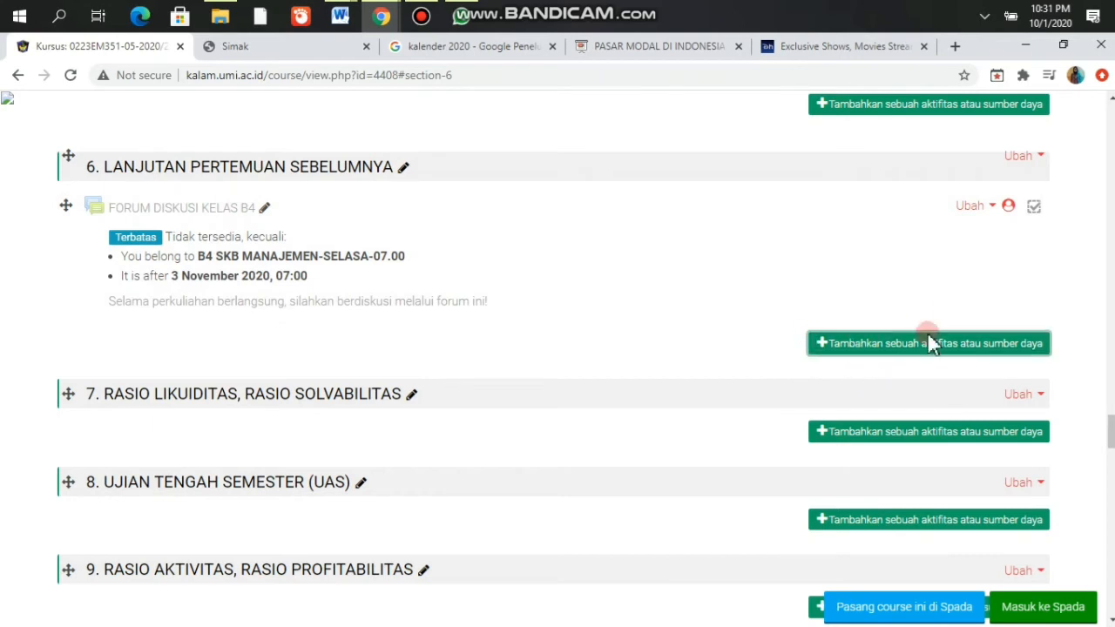
left_click(896, 346)
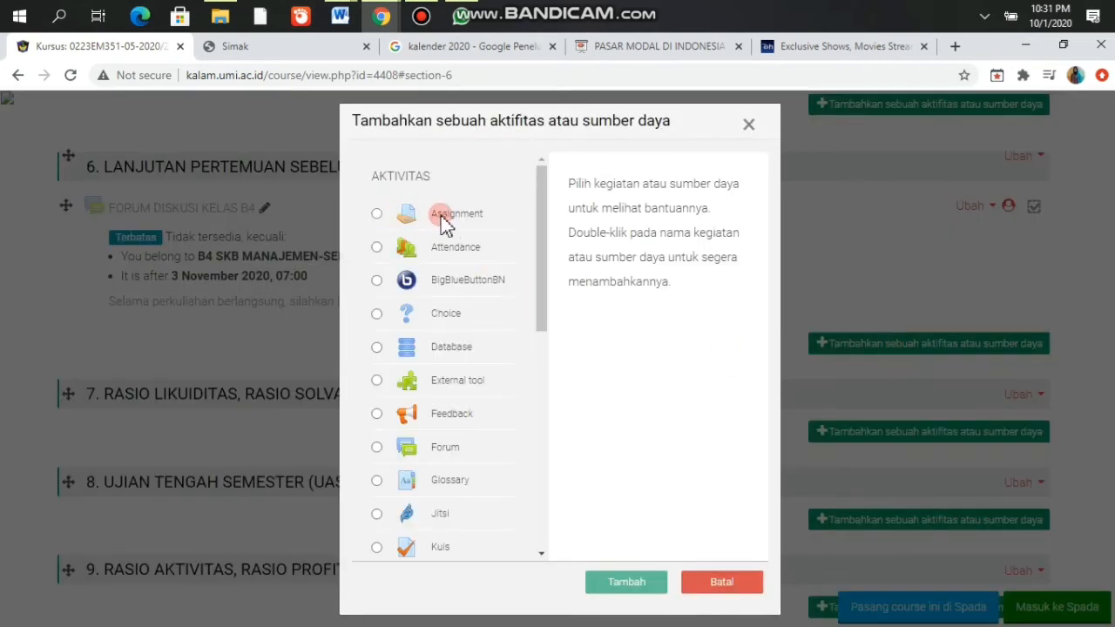
left_click(444, 224)
left_click(640, 587)
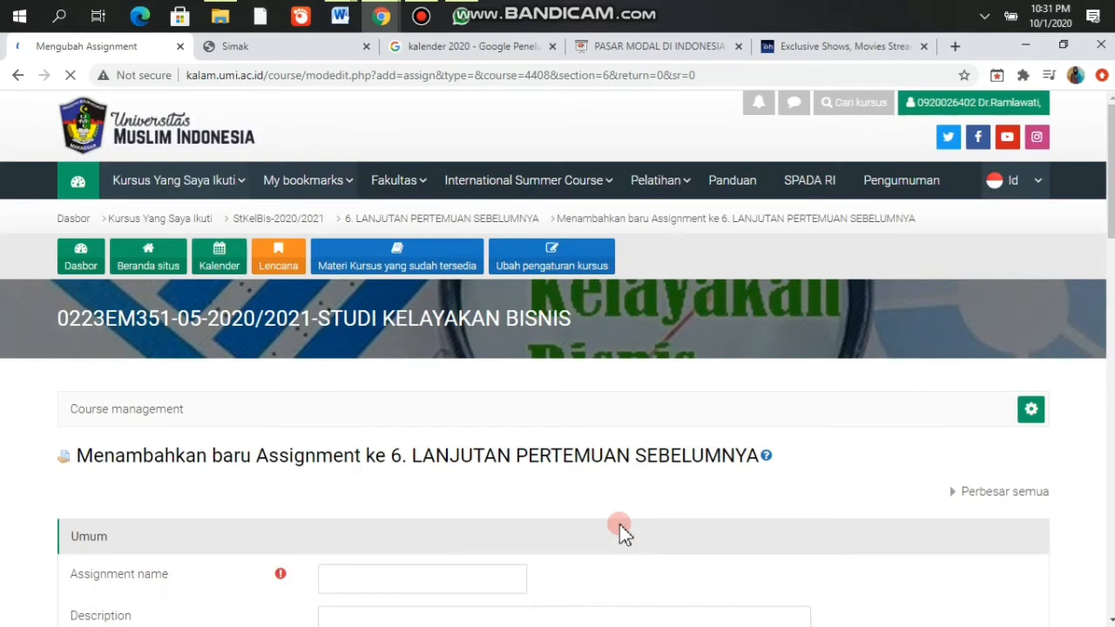
Step: Name the assignment TUGAS PERTEMUAN KE 6 KELAS B4
scroll(611, 510, "down", 2)
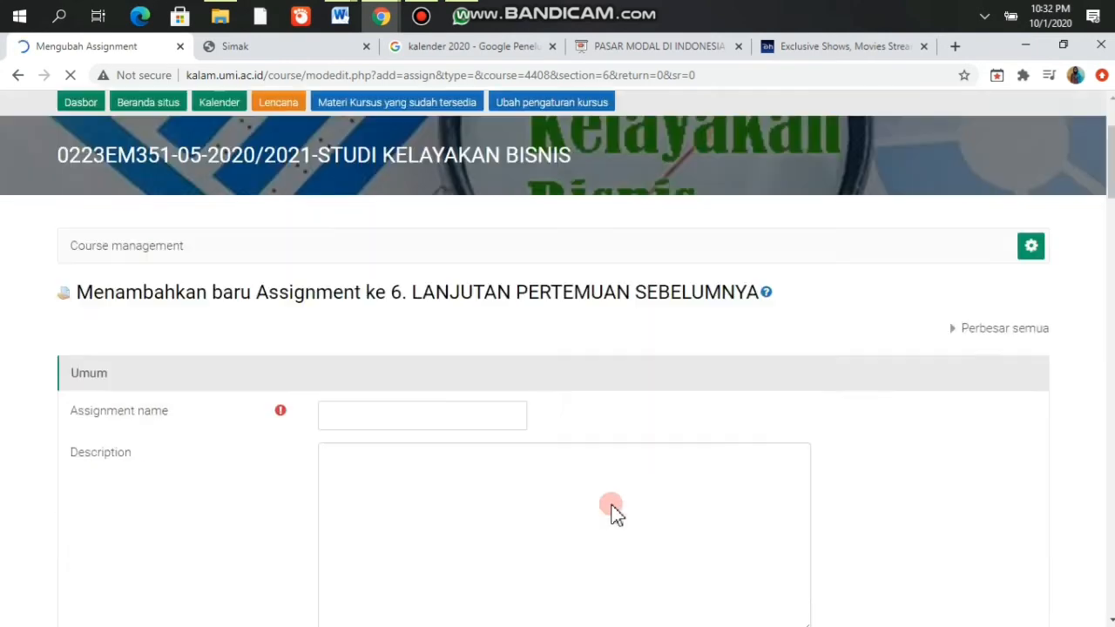
scroll(611, 511, "down", 1)
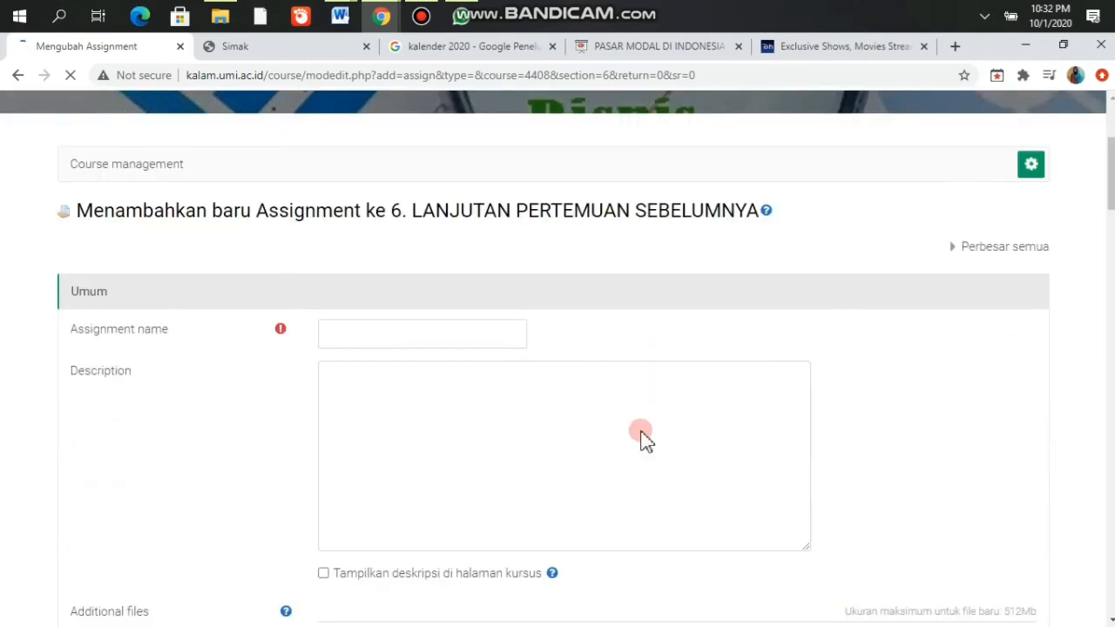
left_click(420, 334)
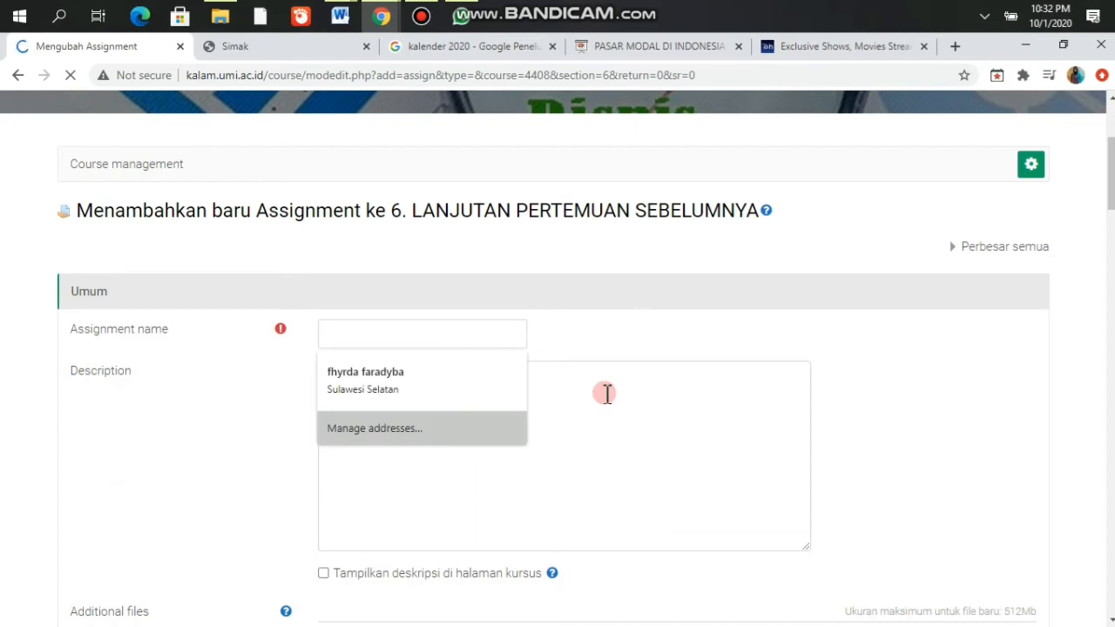
left_click(515, 334)
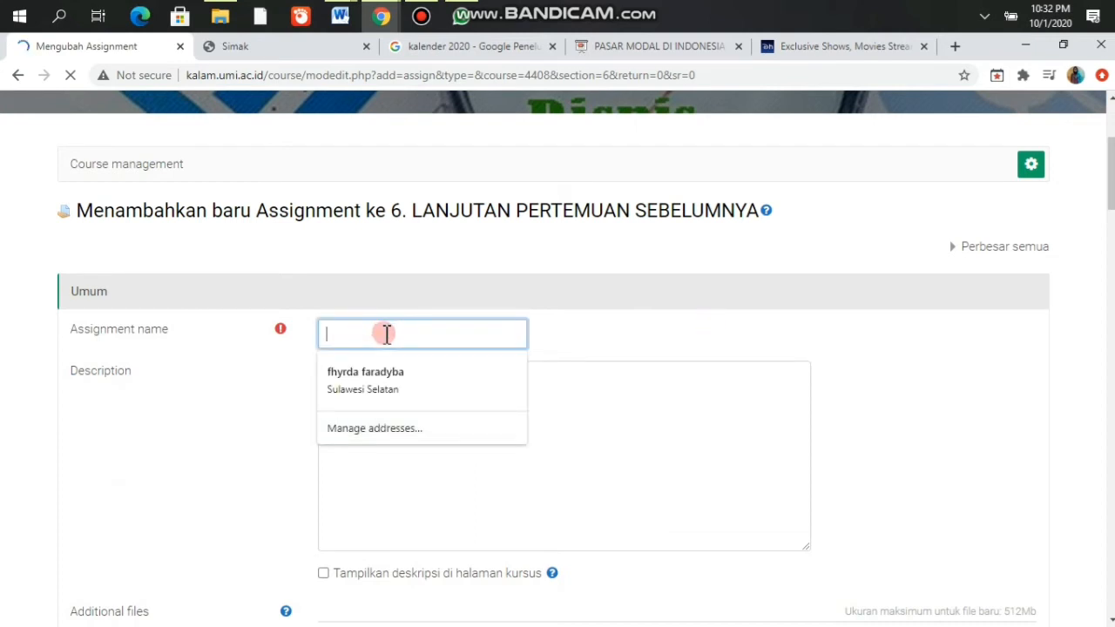
left_click(660, 335)
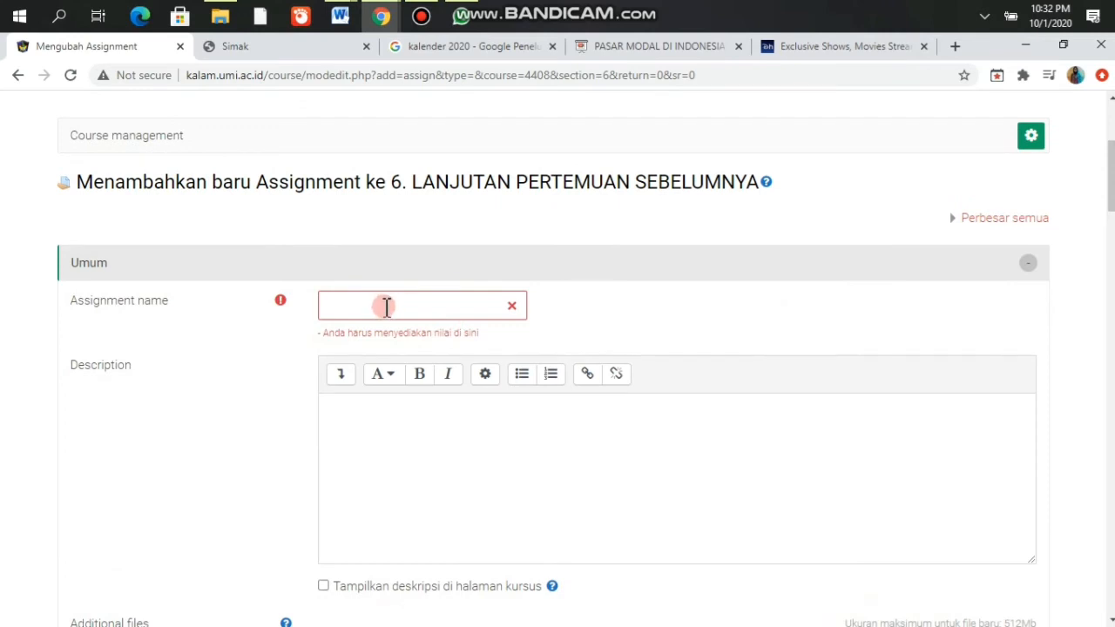
left_click(386, 307)
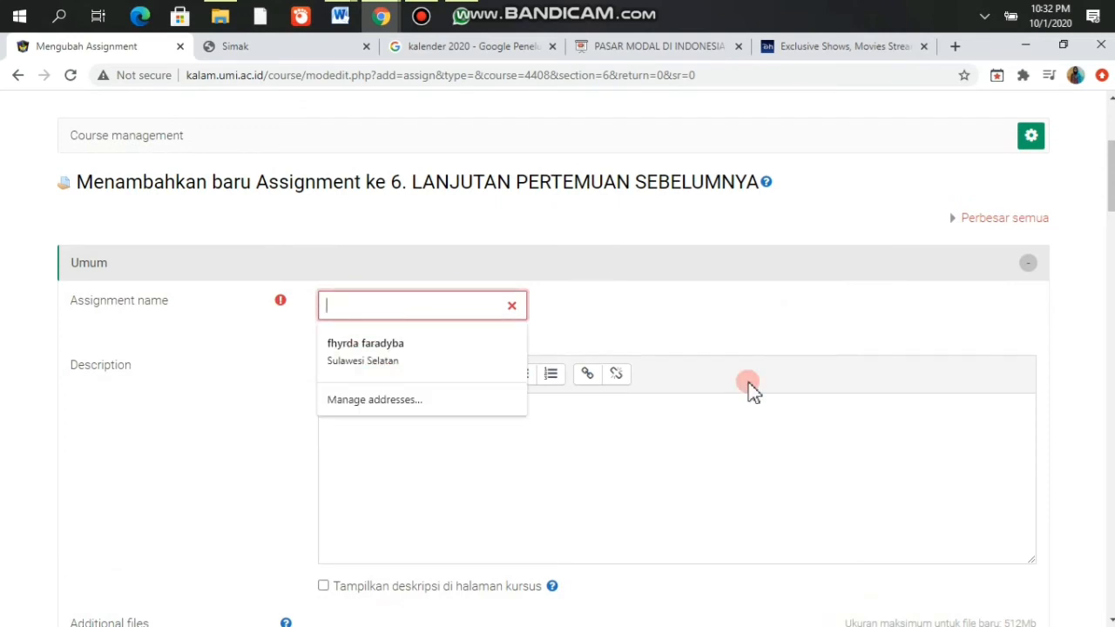
type("tu")
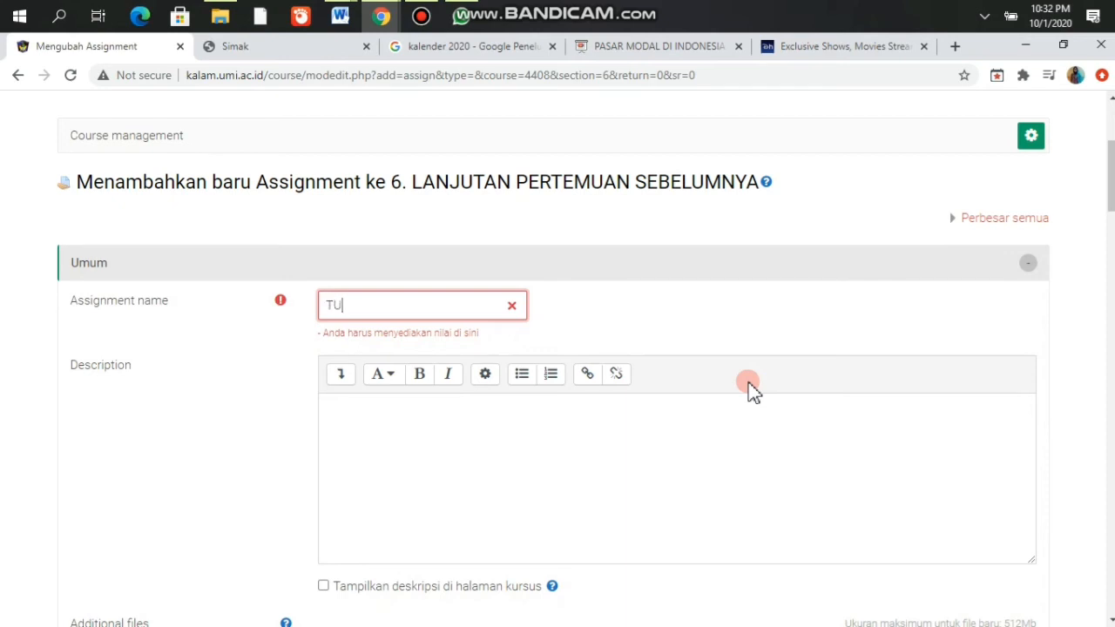
type("GAS ")
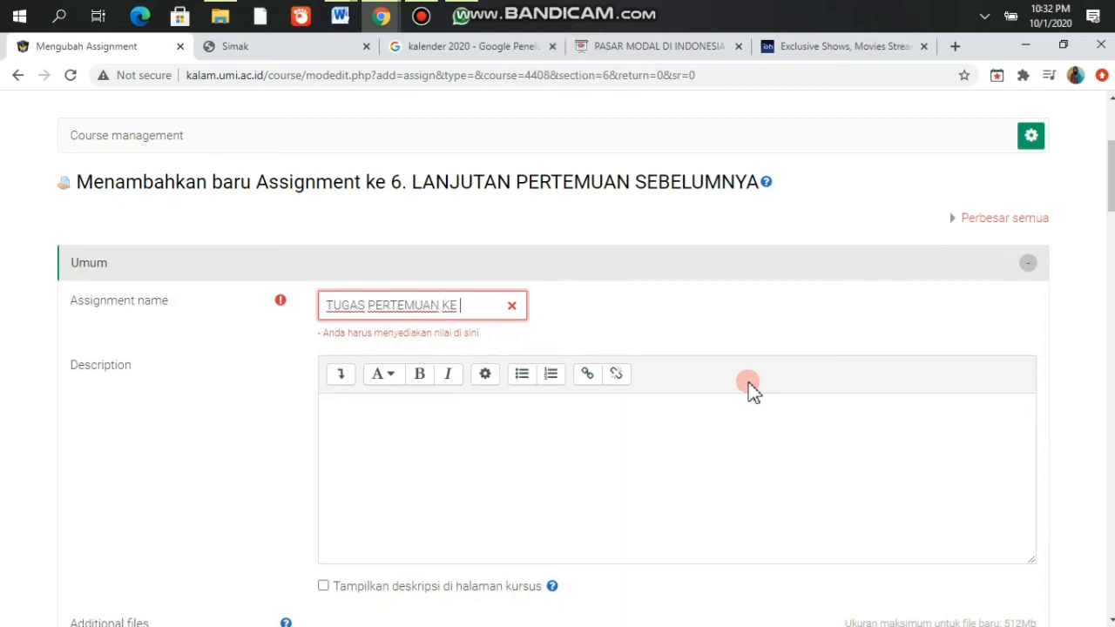
type("PERTEMUAN KE 6 KELAS B4")
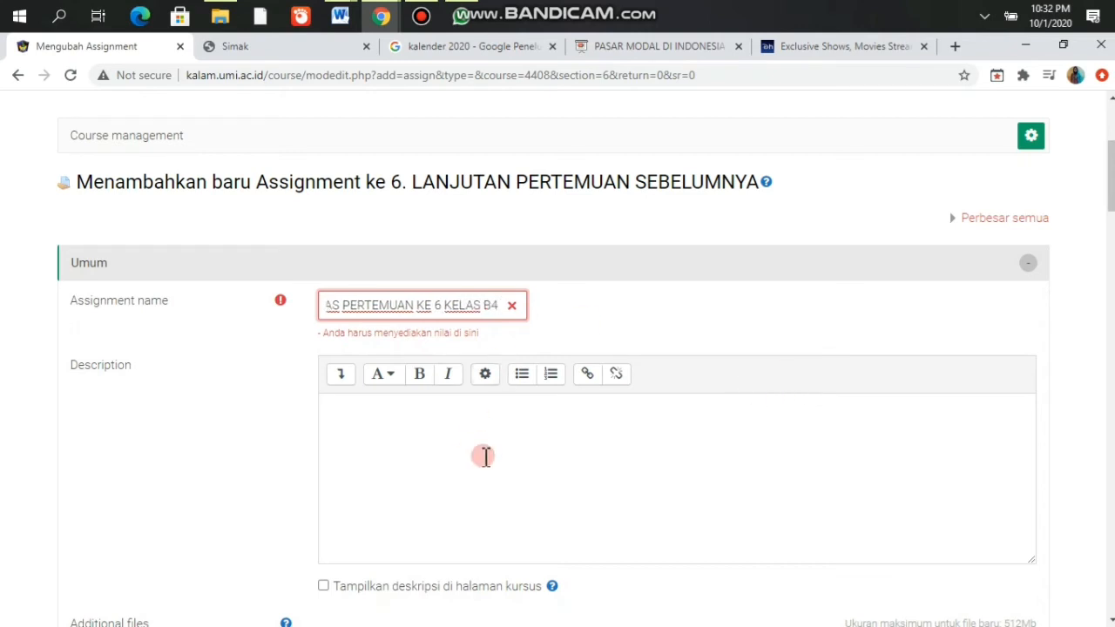
left_click(488, 449)
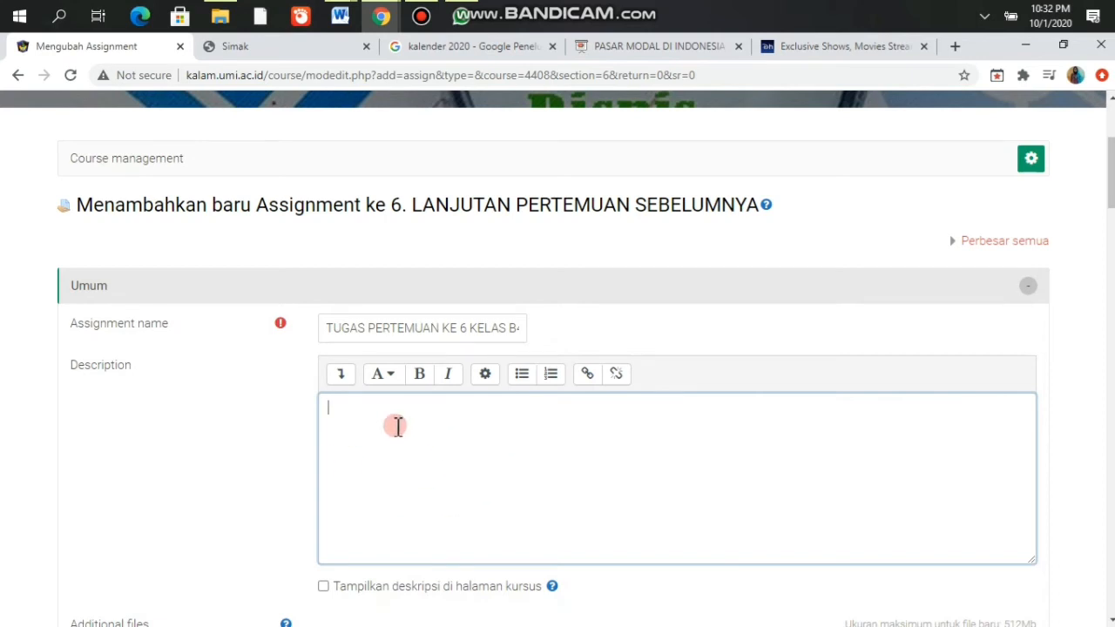
Step: Set the assignment's allow-submissions-from date (Izinkan kiriman dari) to 3 November 2020 at 07:00
scroll(348, 440, "down", 1)
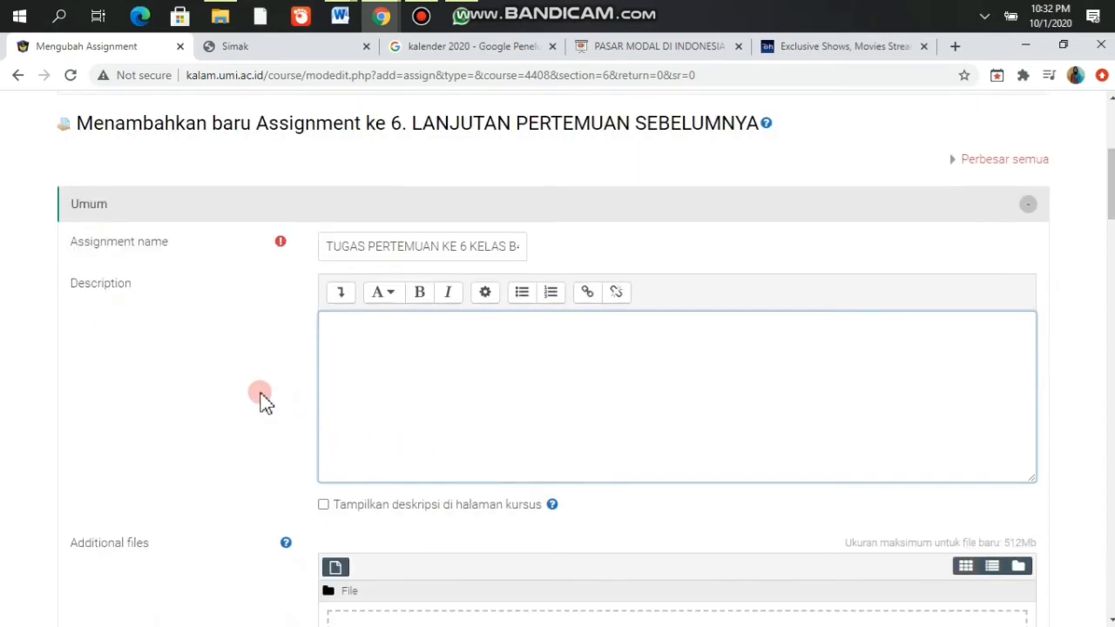
scroll(265, 400, "down", 4)
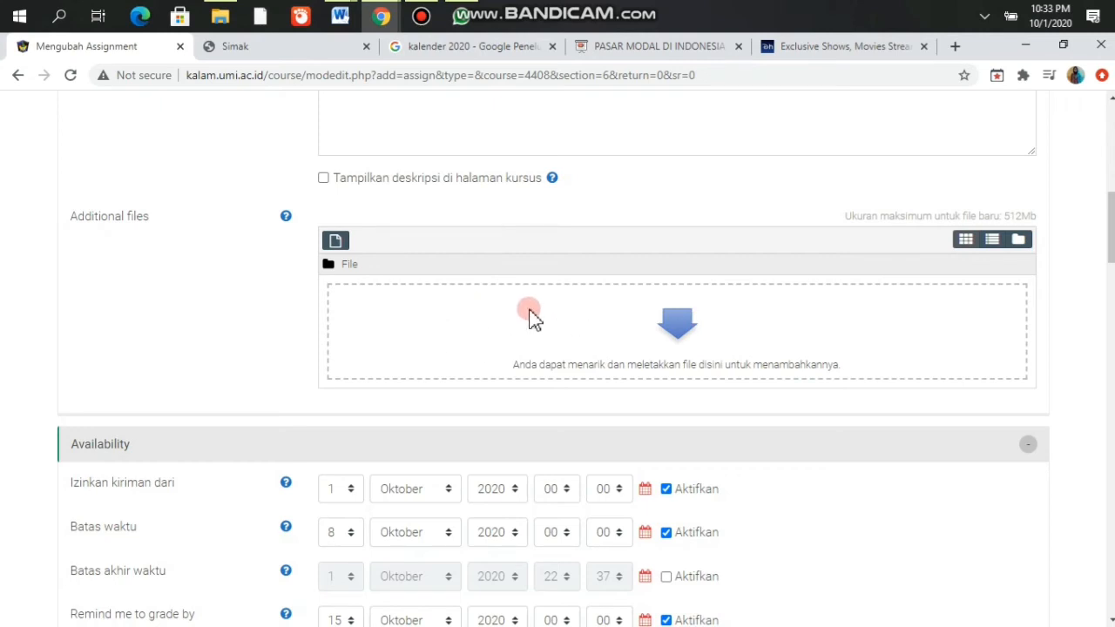
scroll(536, 314, "down", 1)
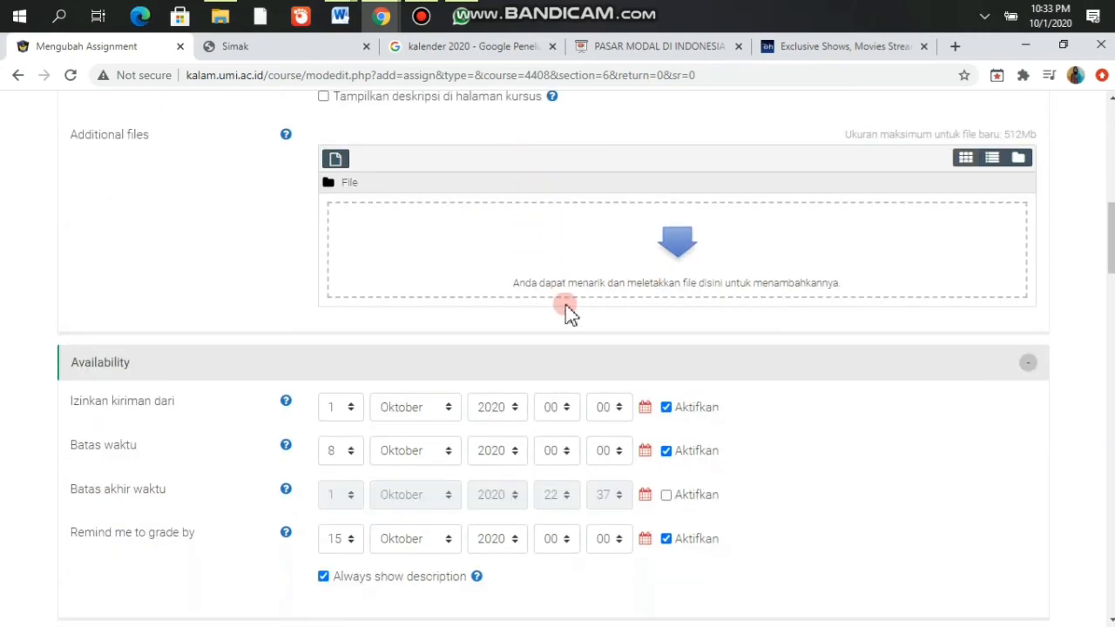
scroll(564, 320, "down", 1)
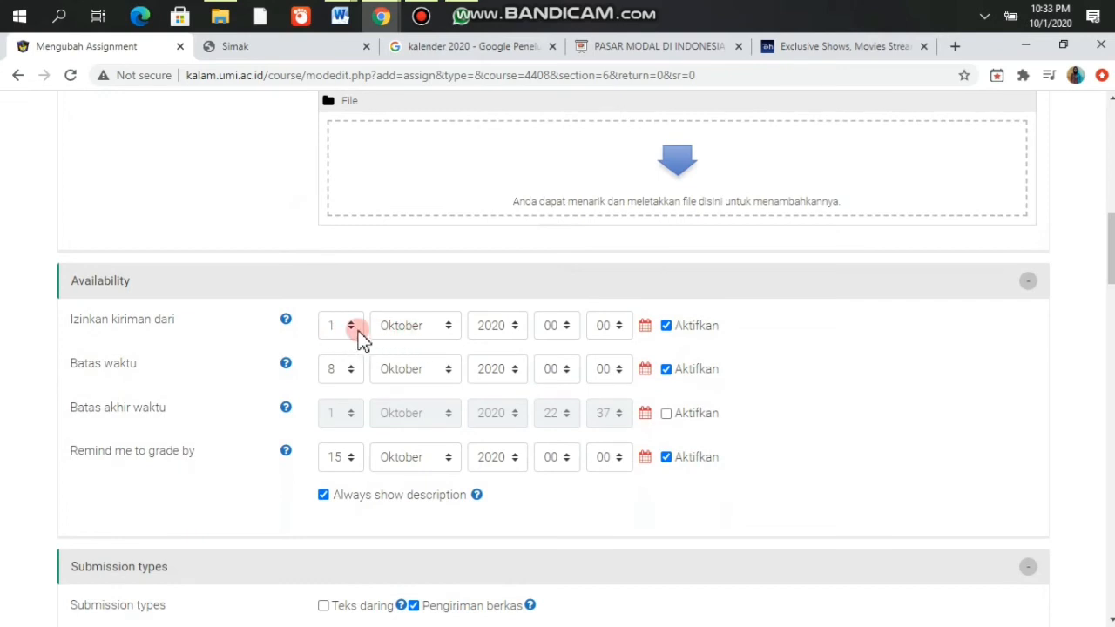
left_click(349, 328)
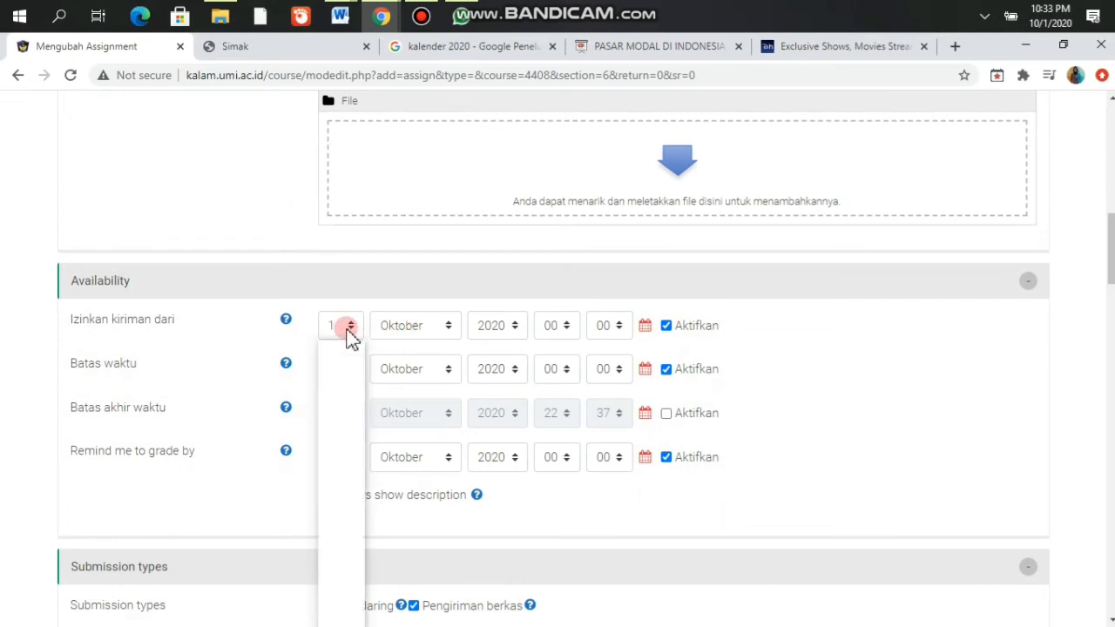
scroll(340, 415, "down", 2)
scroll(340, 414, "up", 2)
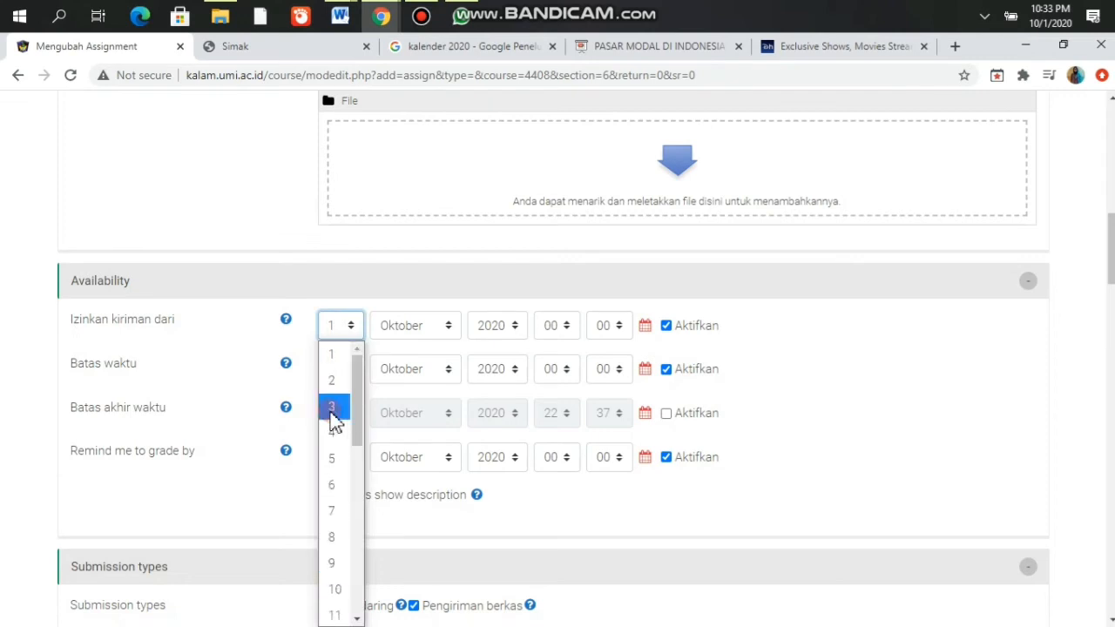
left_click(332, 412)
left_click(417, 332)
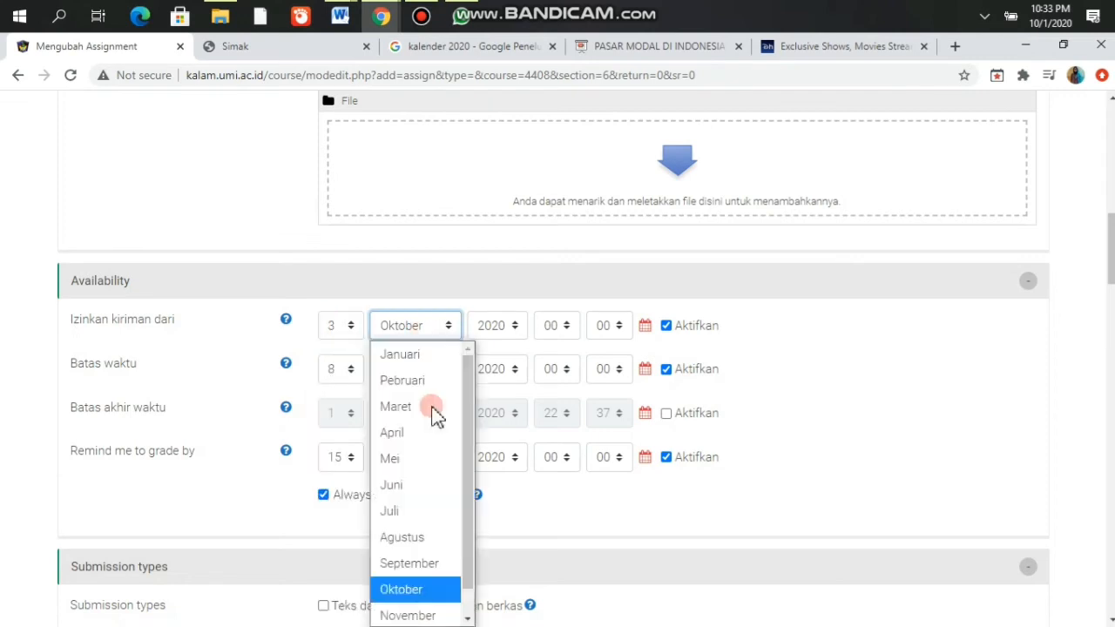
left_click(402, 615)
left_click(560, 329)
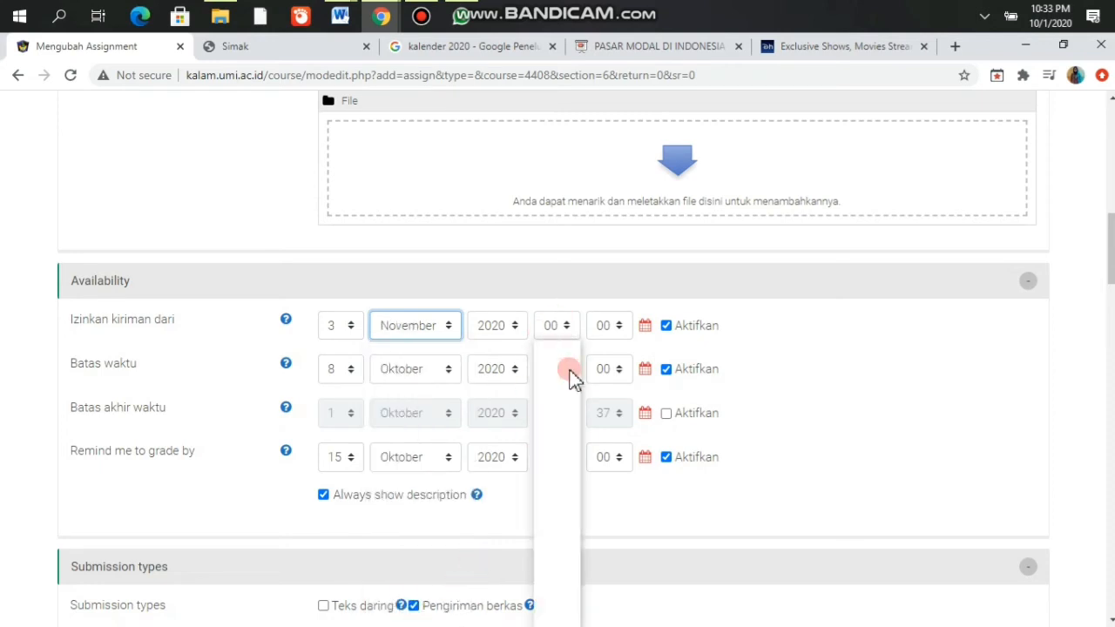
left_click(565, 541)
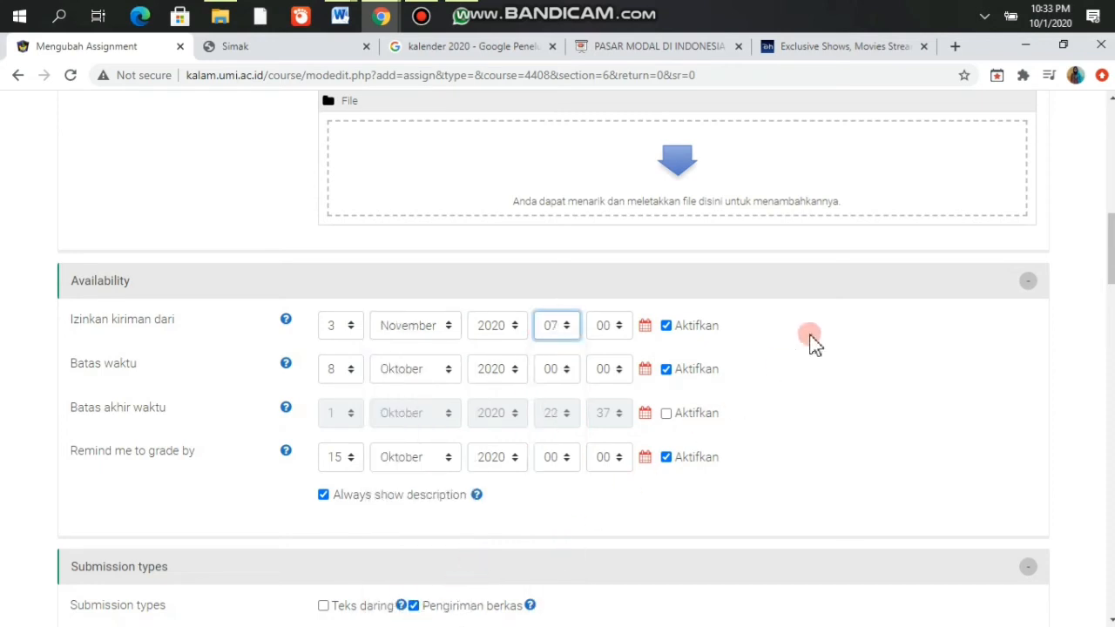
Step: Set the assignment's due date (Batas waktu) to 3 November 2020 at 23:00
scroll(811, 340, "down", 1)
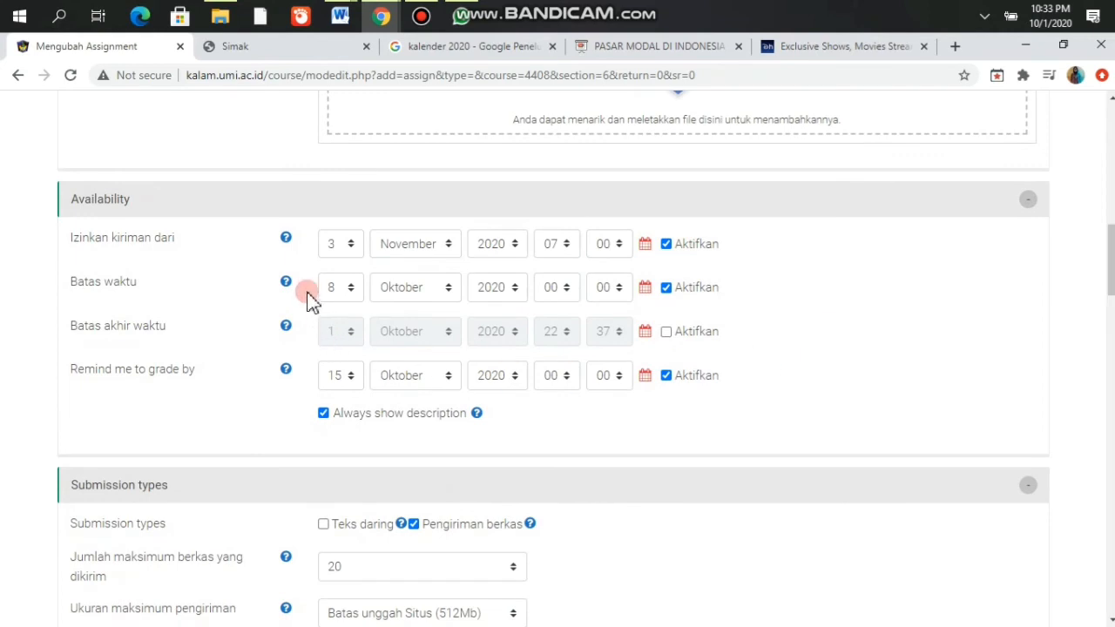
left_click(353, 290)
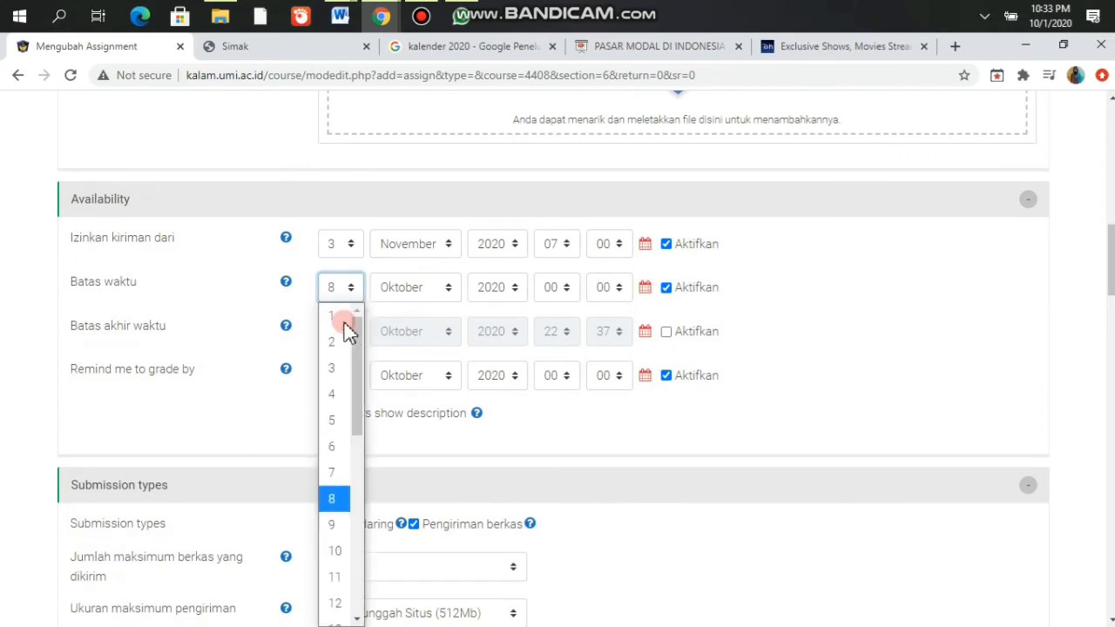
left_click(345, 370)
left_click(417, 289)
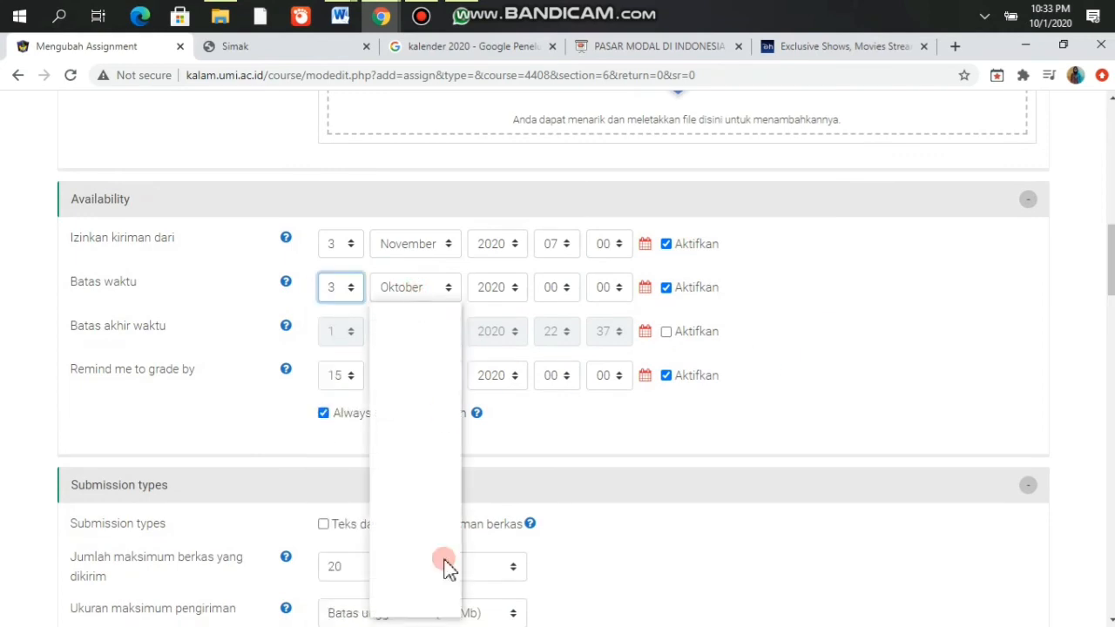
left_click(427, 580)
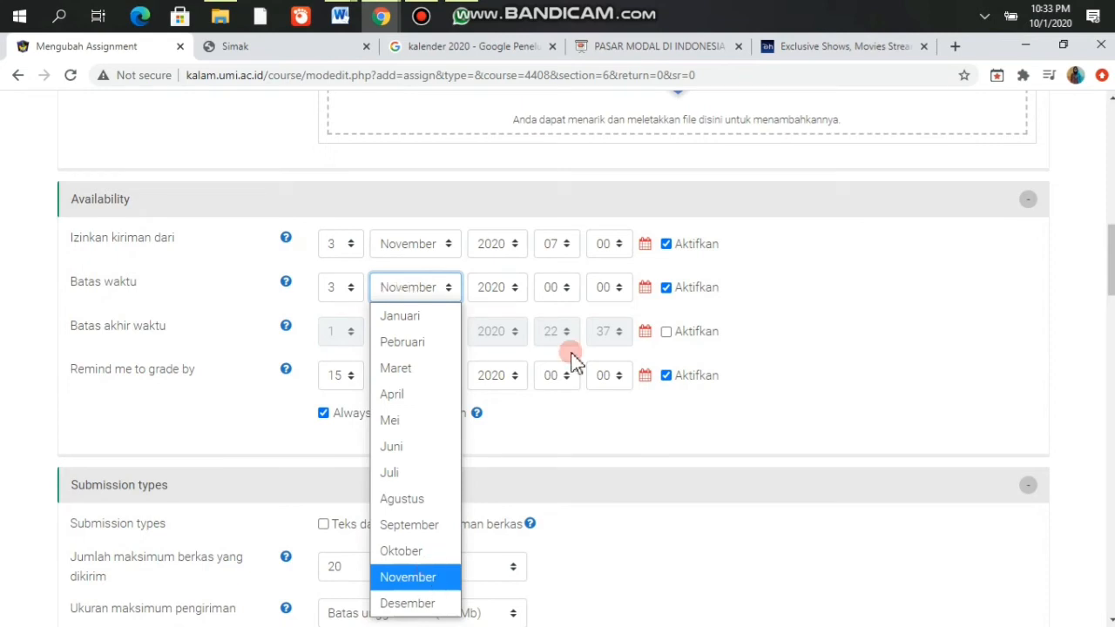
left_click(558, 289)
scroll(550, 427, "down", 3)
scroll(514, 288, "down", 4)
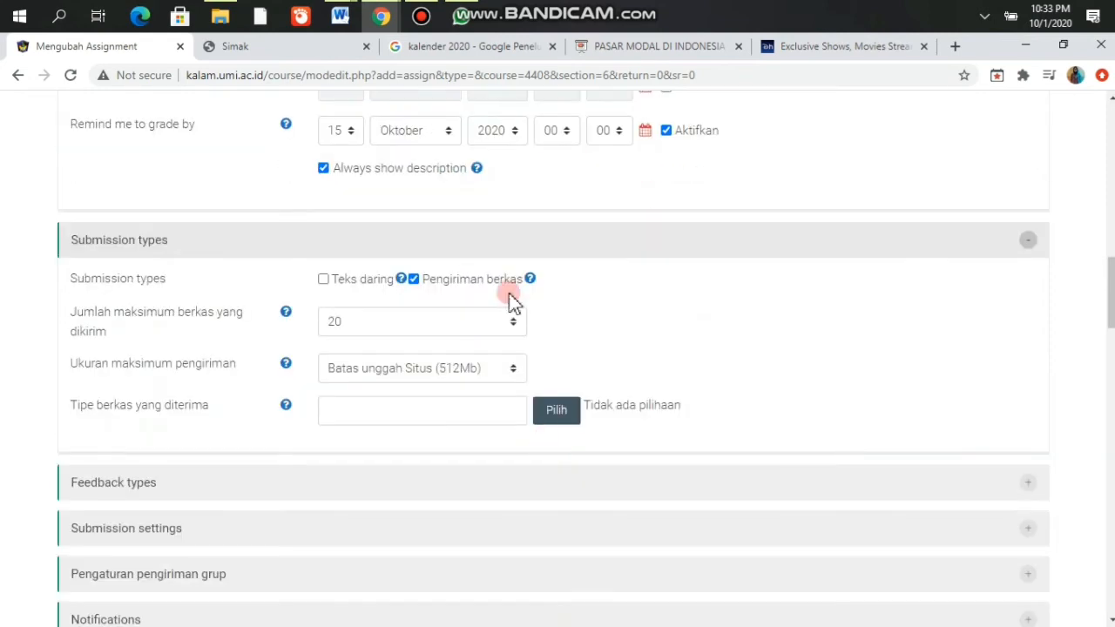
scroll(504, 223, "up", 3)
left_click(558, 210)
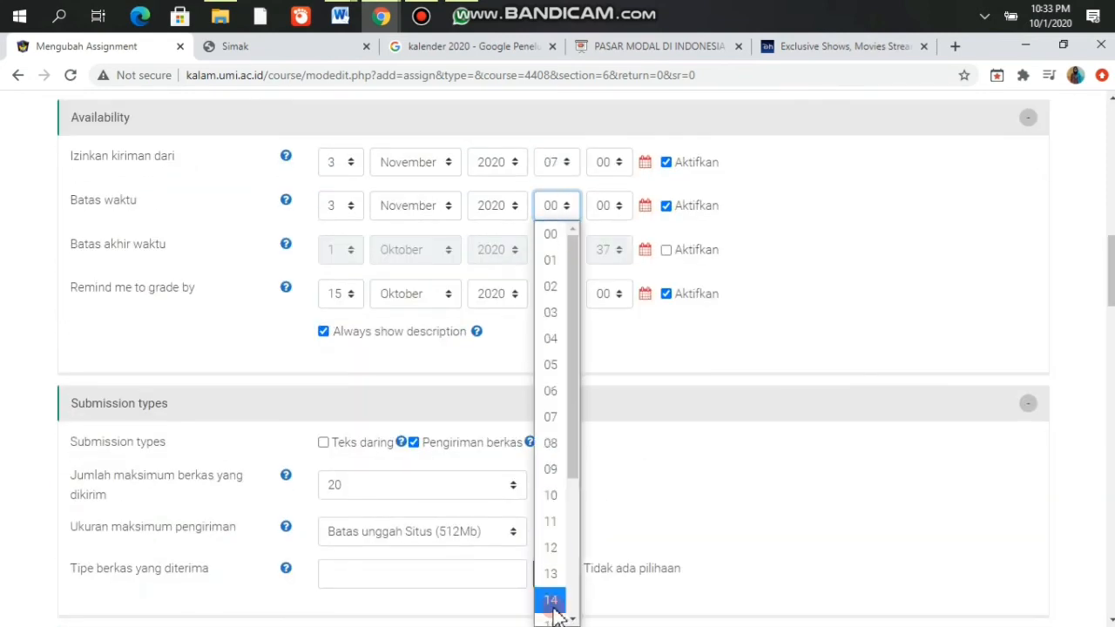
scroll(551, 612, "down", 1)
scroll(542, 614, "down", 2)
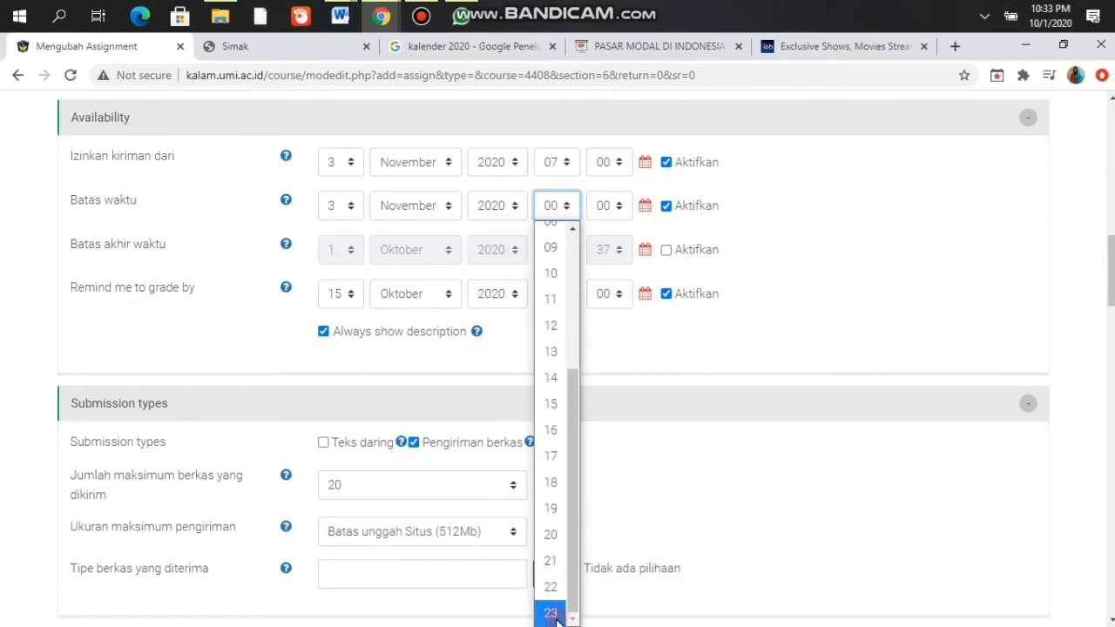
left_click(552, 614)
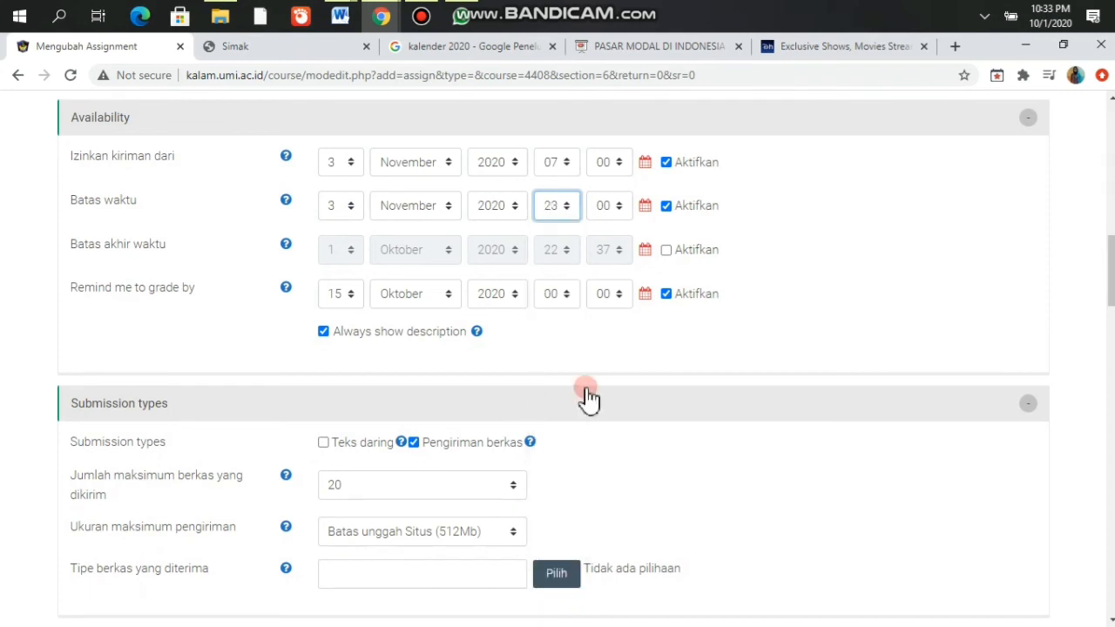
Step: Set the minutes of the assignment's due date (Batas waktu) to 59 and disable the Remind me to grade by date
left_click(615, 209)
scroll(607, 448, "down", 10)
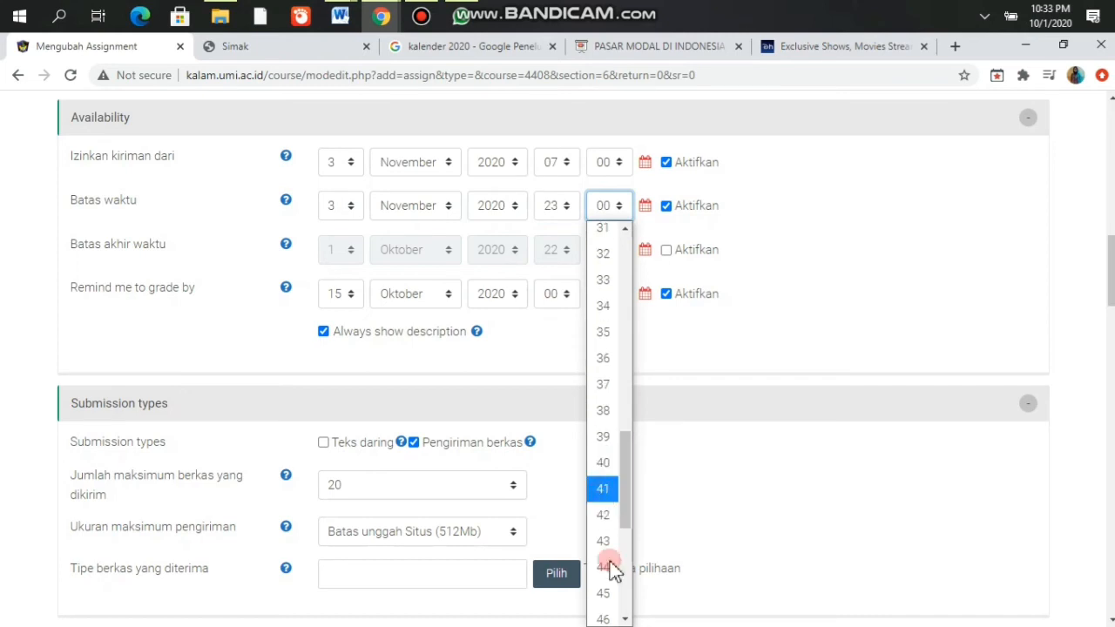
scroll(610, 571, "down", 2)
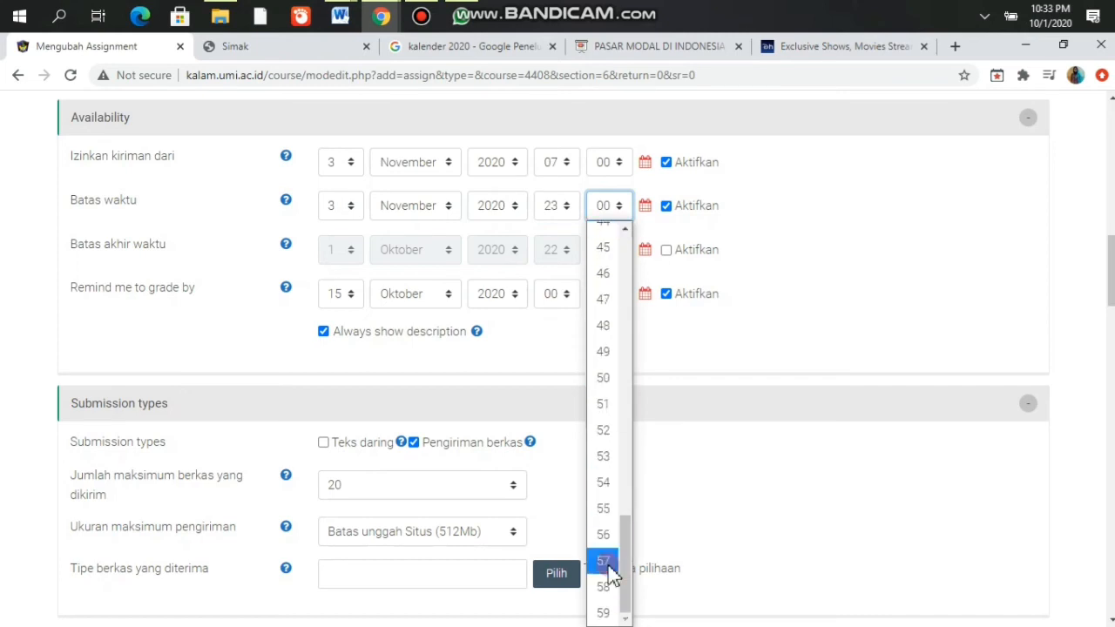
left_click(605, 614)
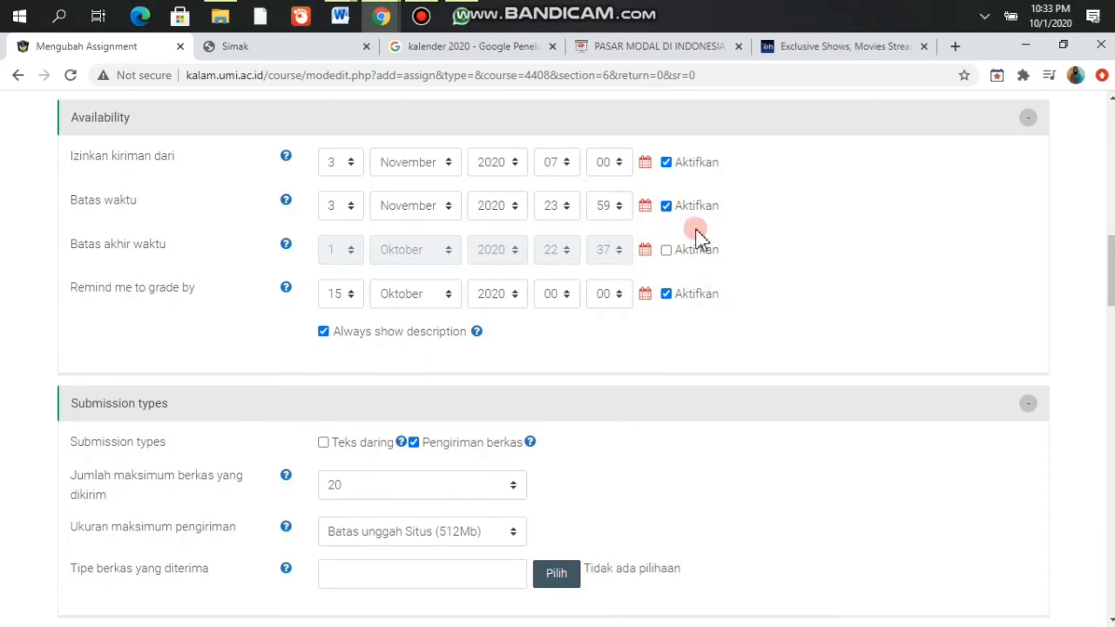
scroll(702, 237, "up", 1)
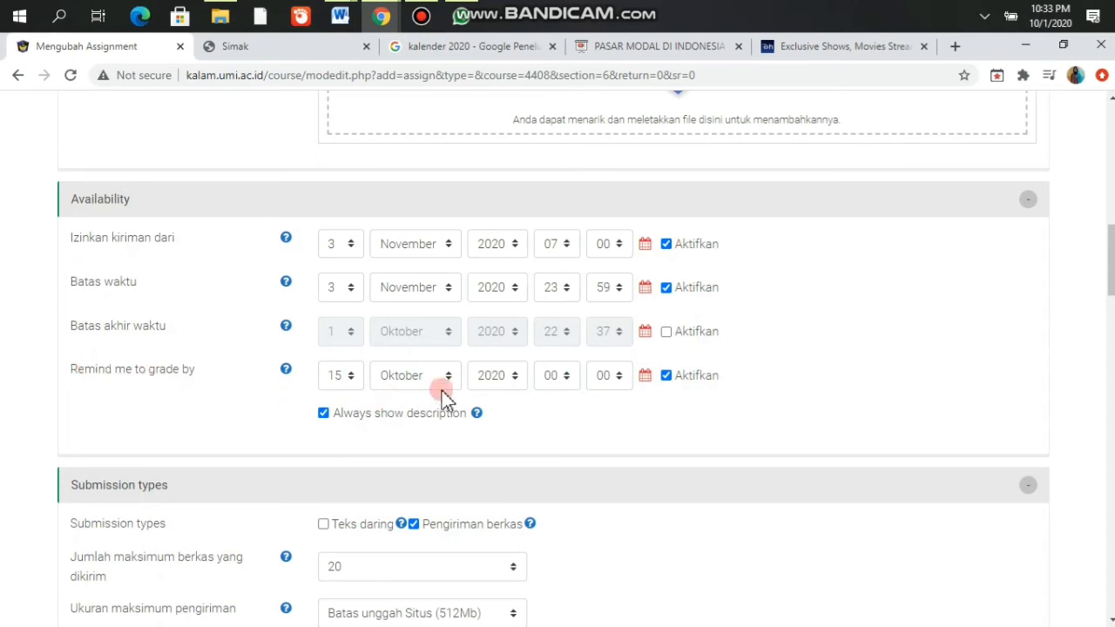
left_click(669, 382)
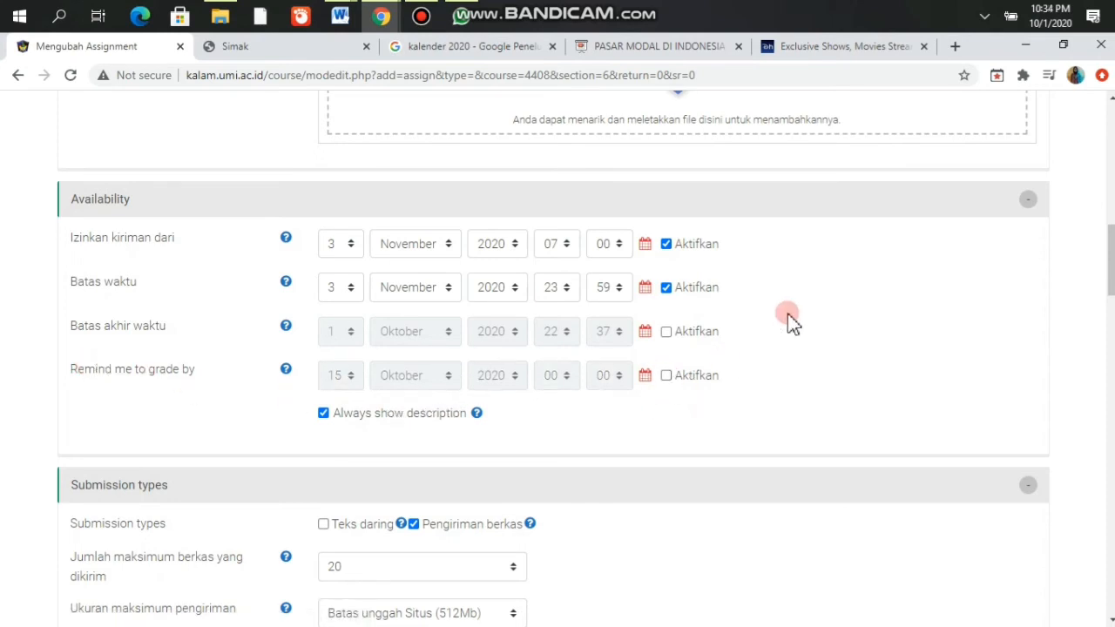
Step: Set the assignment's group mode (Mode pengelompokan) to Grup terpisah in the common module settings
scroll(787, 322, "down", 5)
scroll(589, 322, "down", 3)
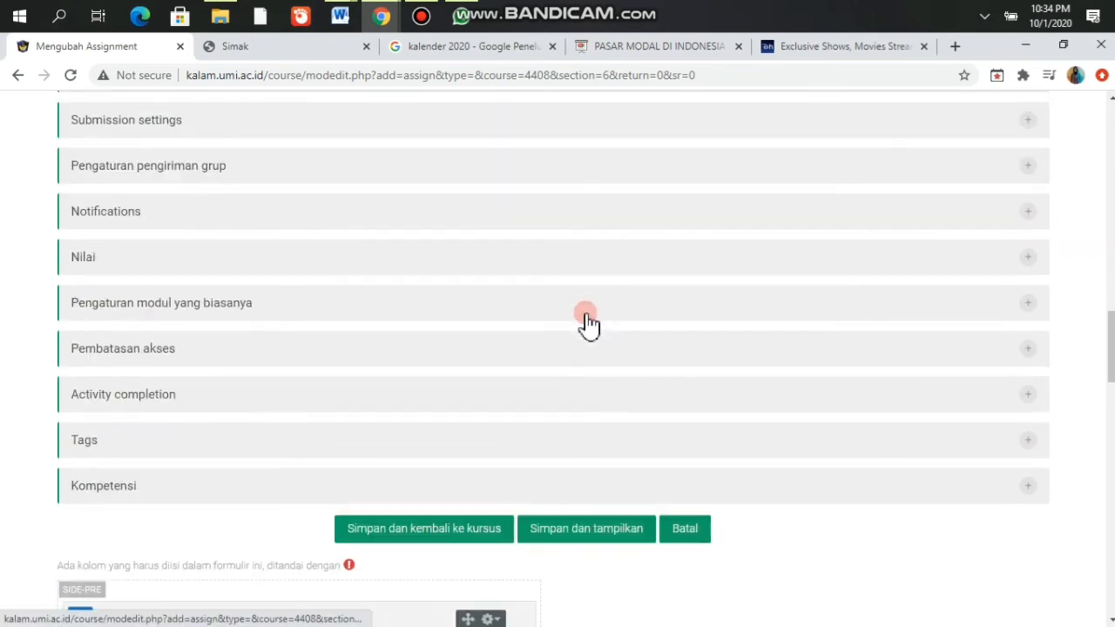
scroll(389, 241, "up", 5)
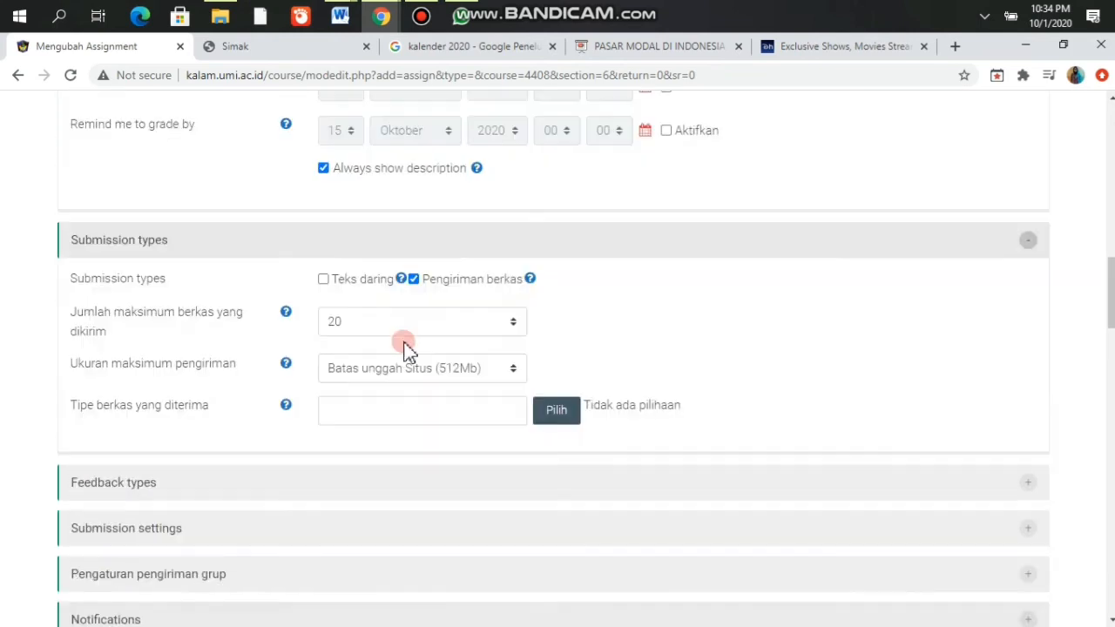
scroll(453, 357, "down", 4)
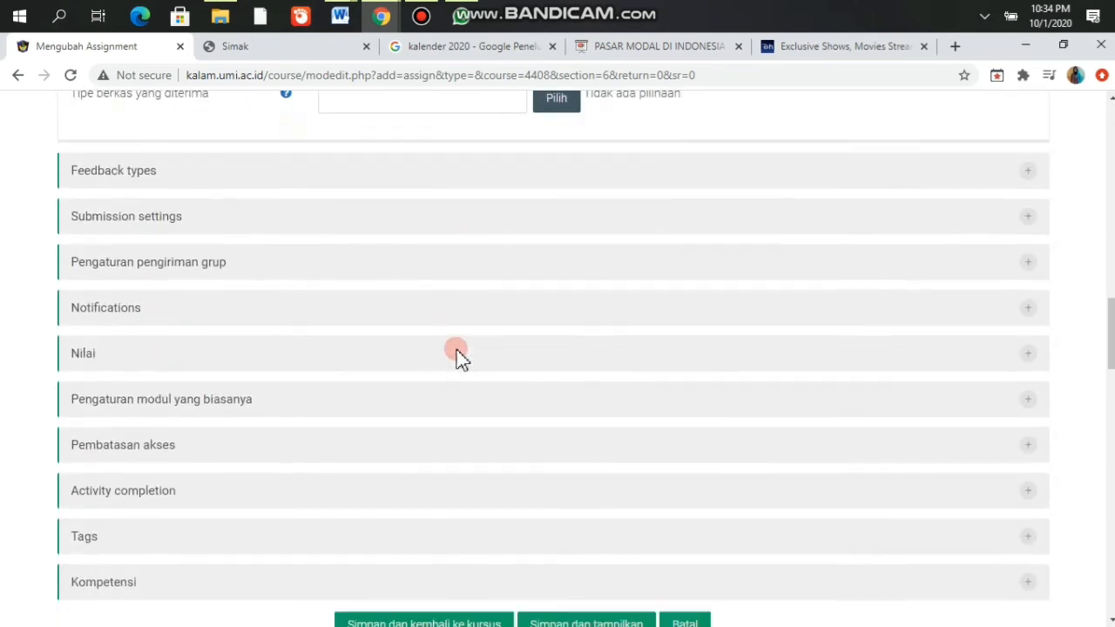
left_click(334, 391)
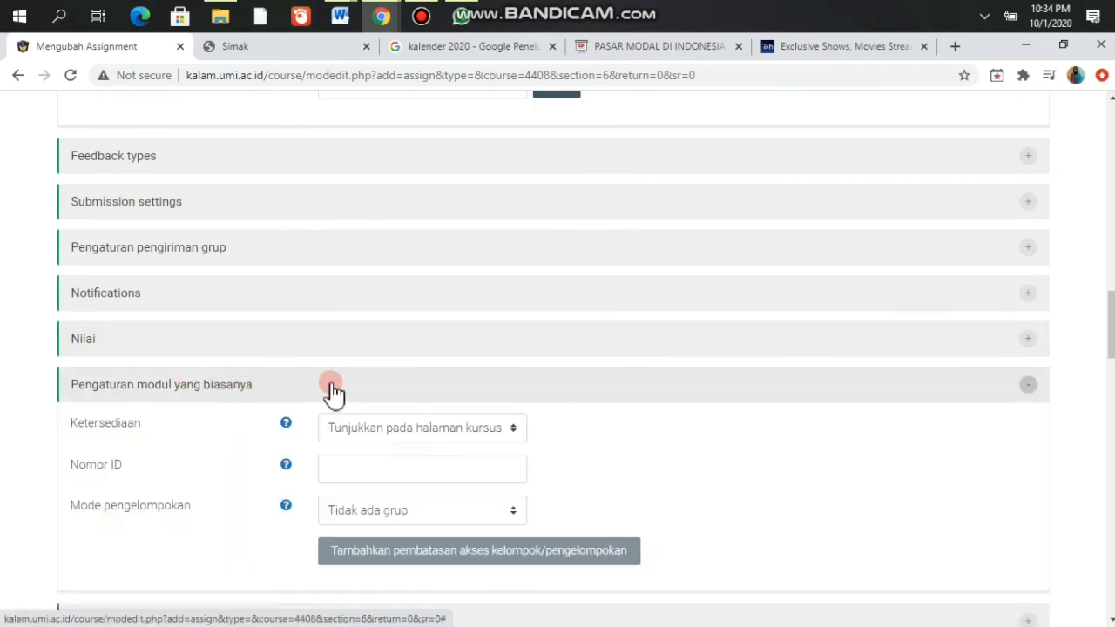
scroll(458, 521, "down", 2)
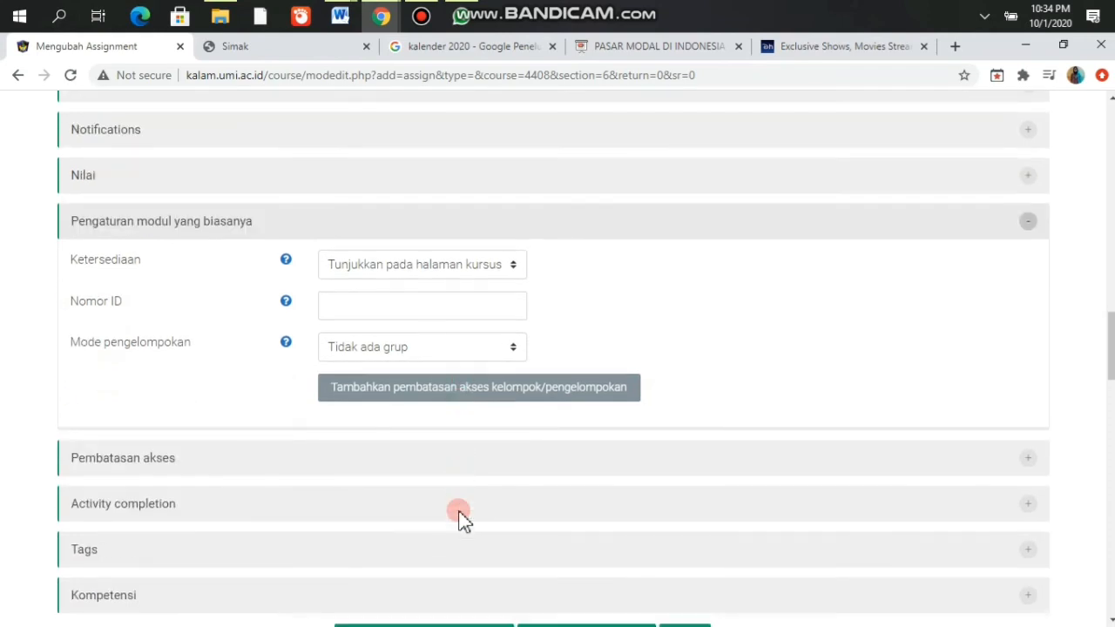
left_click(407, 348)
left_click(398, 408)
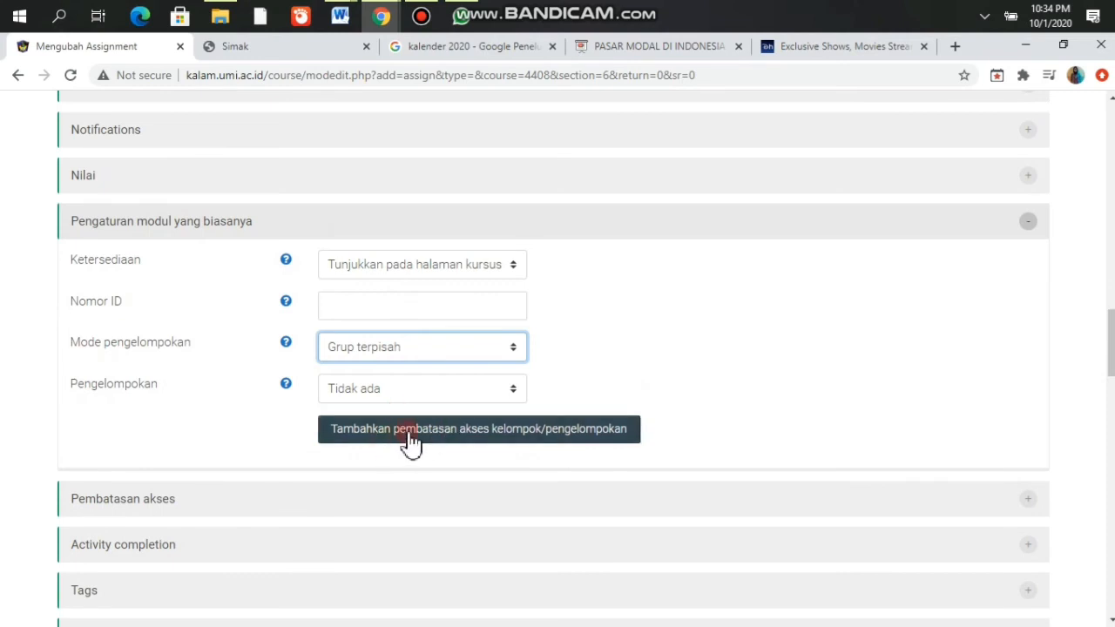
Step: Add a group access restriction to the assignment for the group B4 SKB MANAJEMEN-SELASA-07.00
left_click(410, 438)
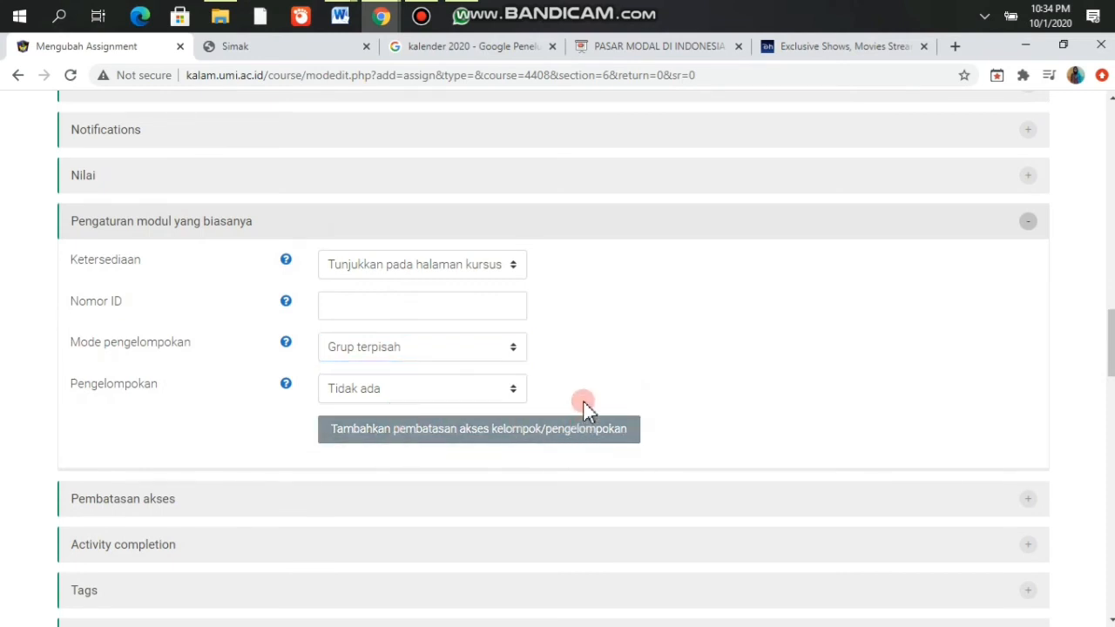
scroll(440, 462, "down", 1)
left_click(440, 424)
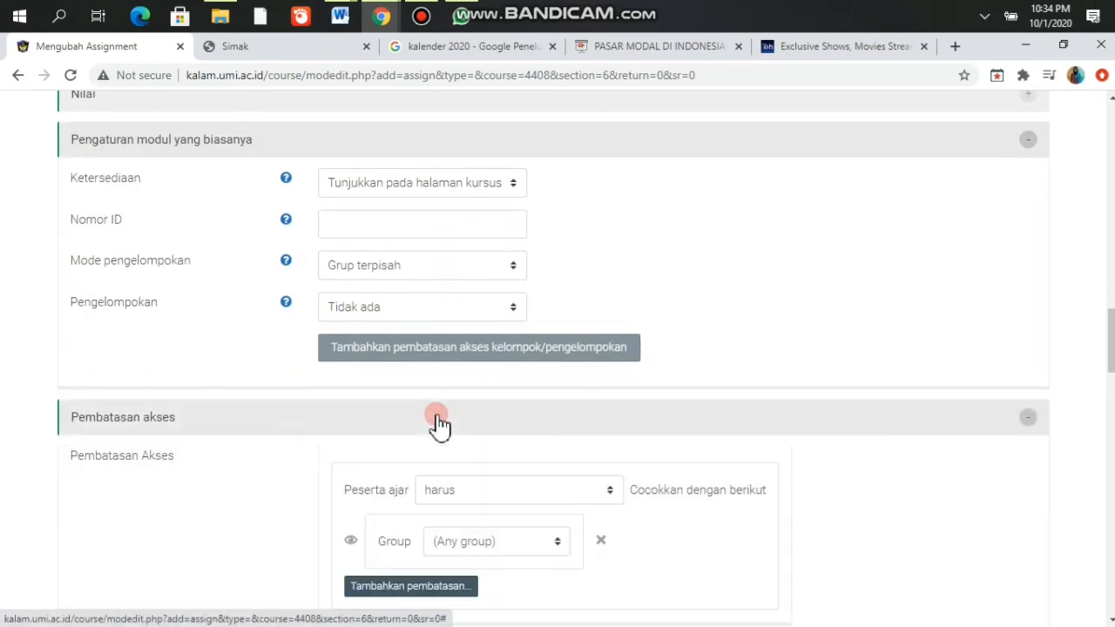
scroll(453, 427, "down", 2)
left_click(488, 390)
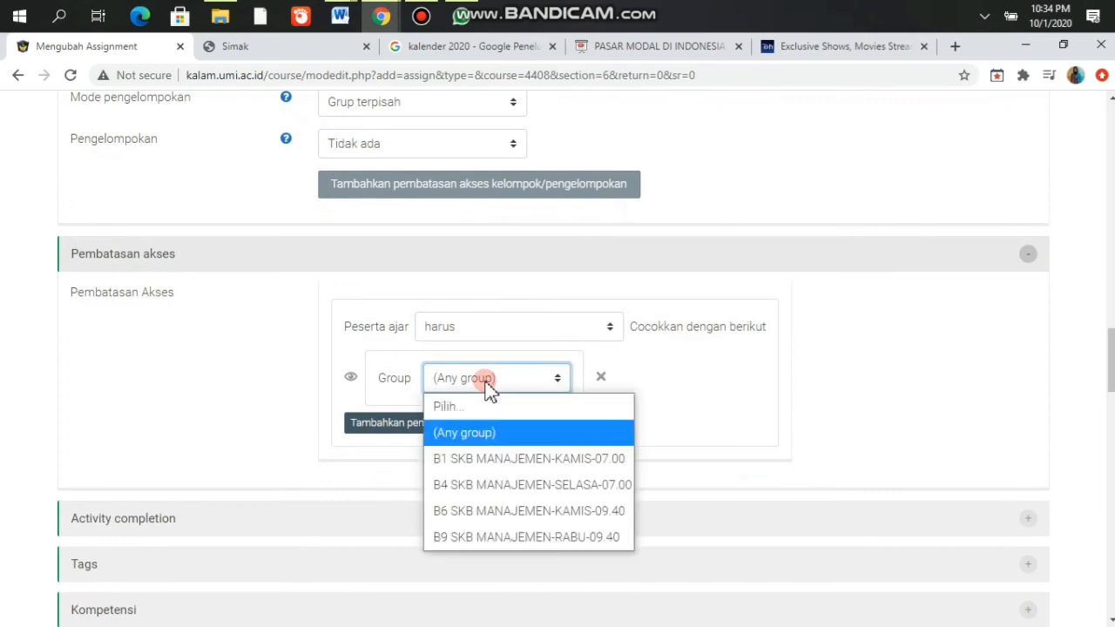
left_click(484, 485)
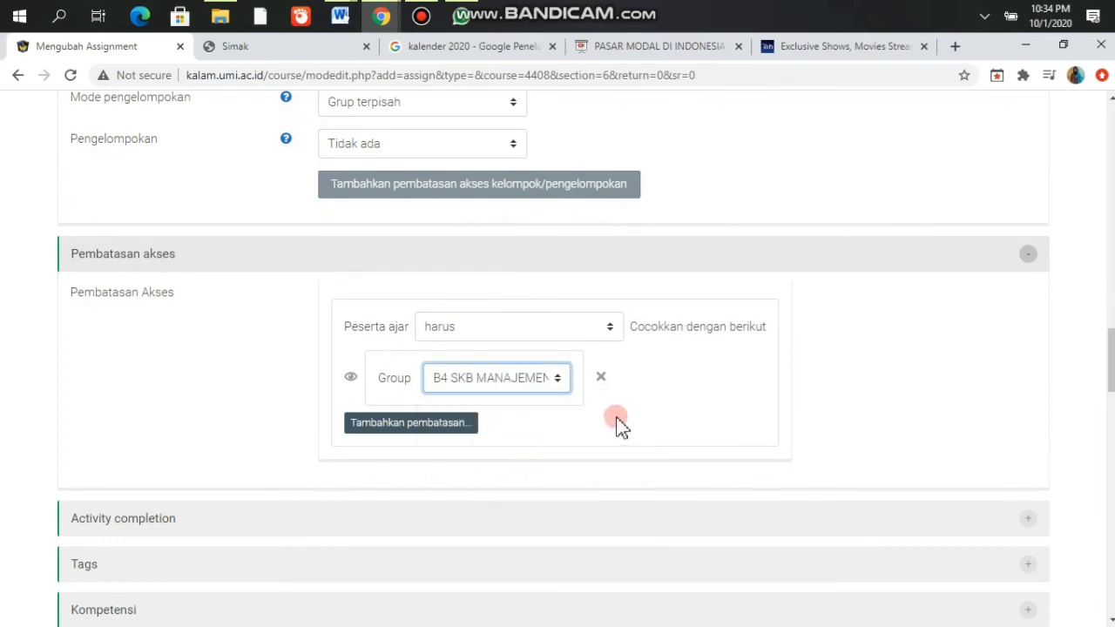
Step: Add a date restriction that makes the assignment available from 3 November 2020 at 07:00
left_click(430, 427)
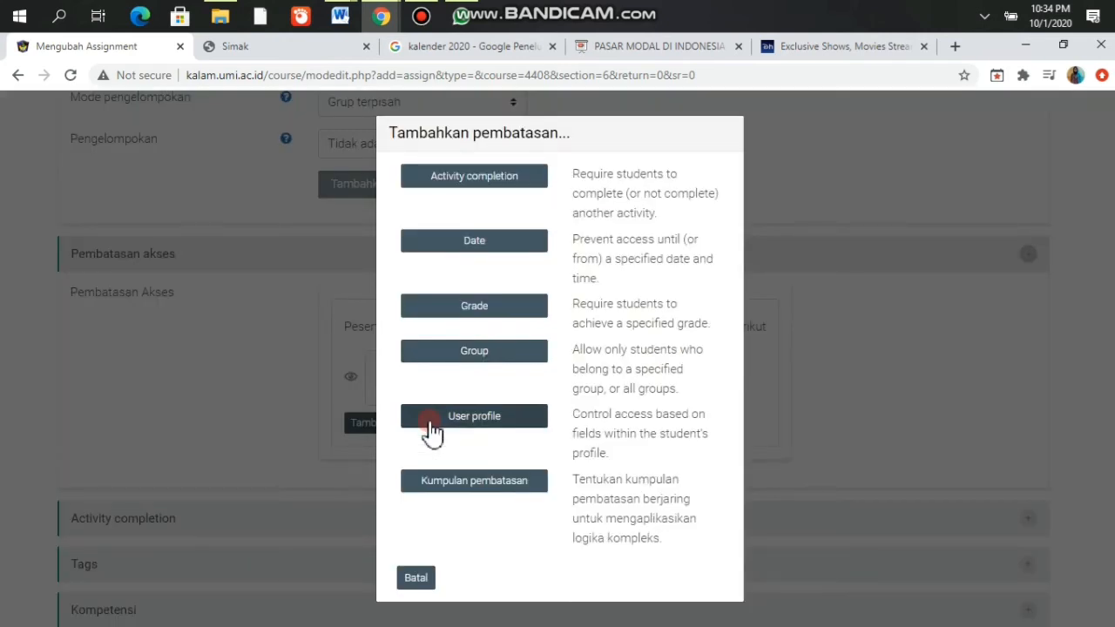
left_click(500, 243)
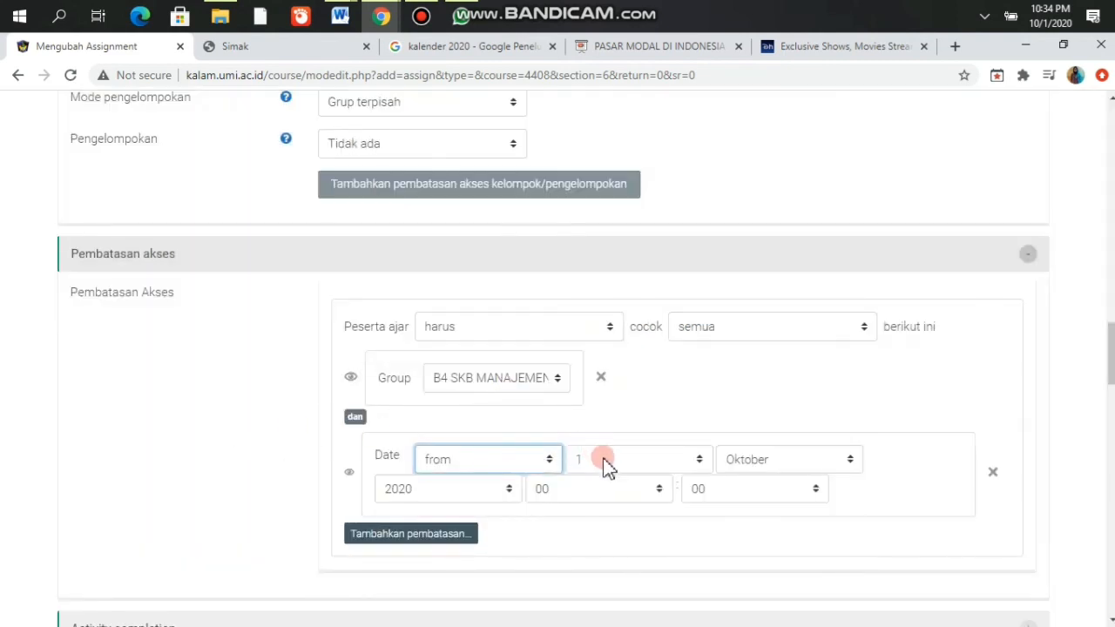
left_click(604, 459)
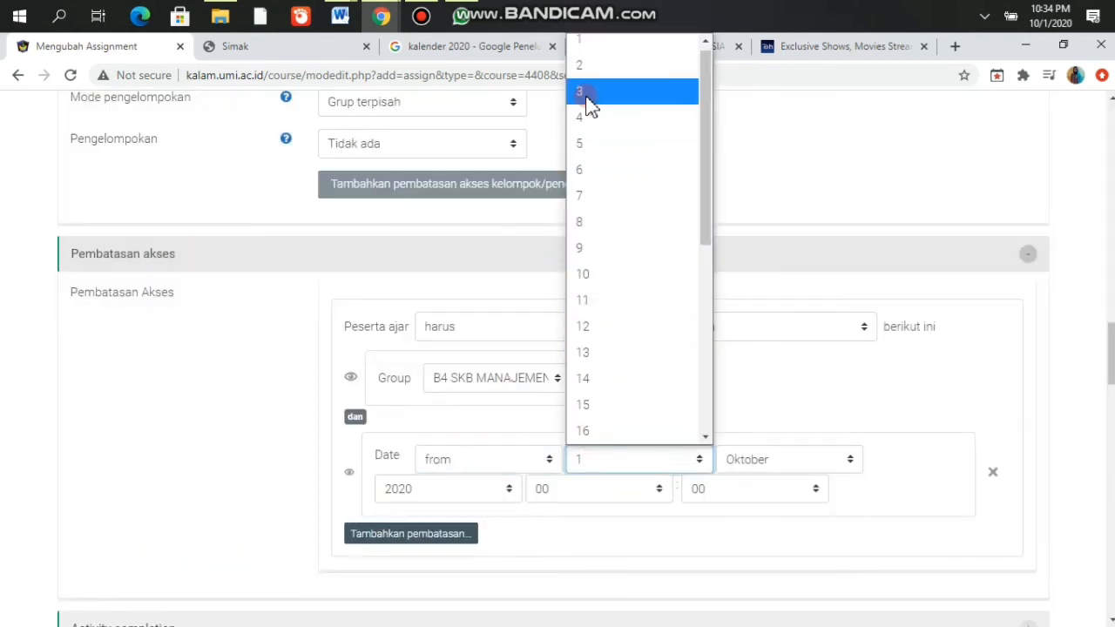
left_click(585, 100)
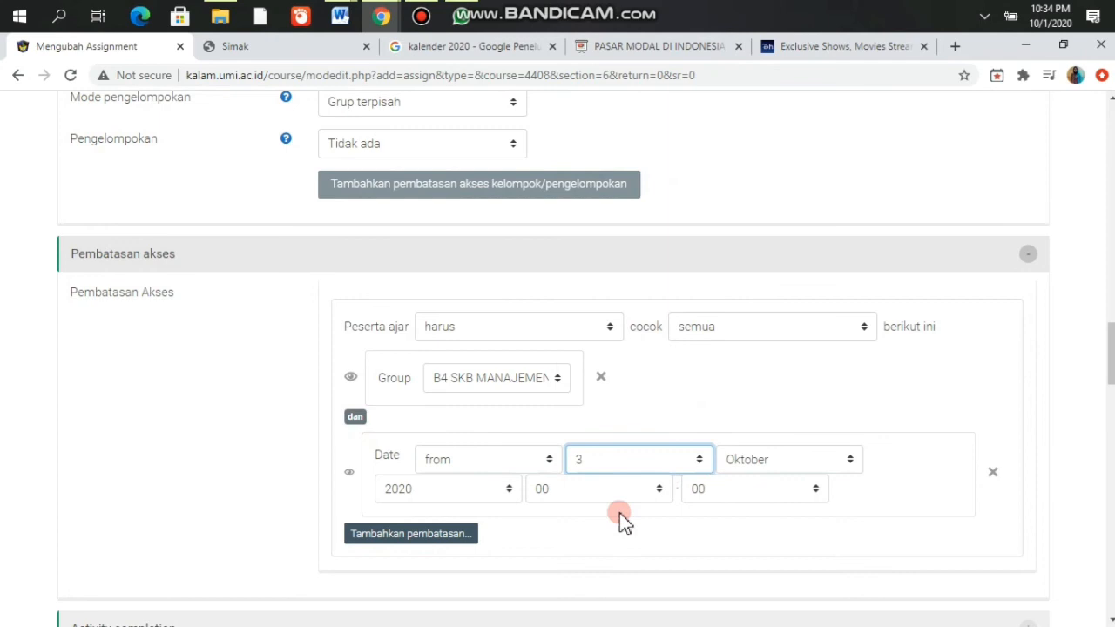
left_click(739, 462)
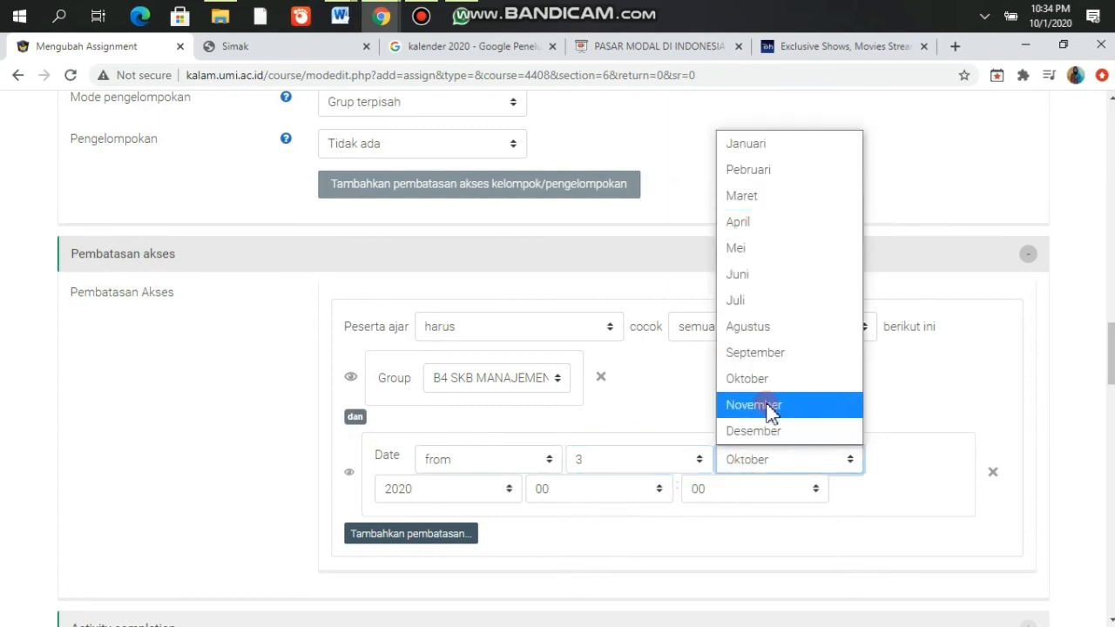
left_click(770, 408)
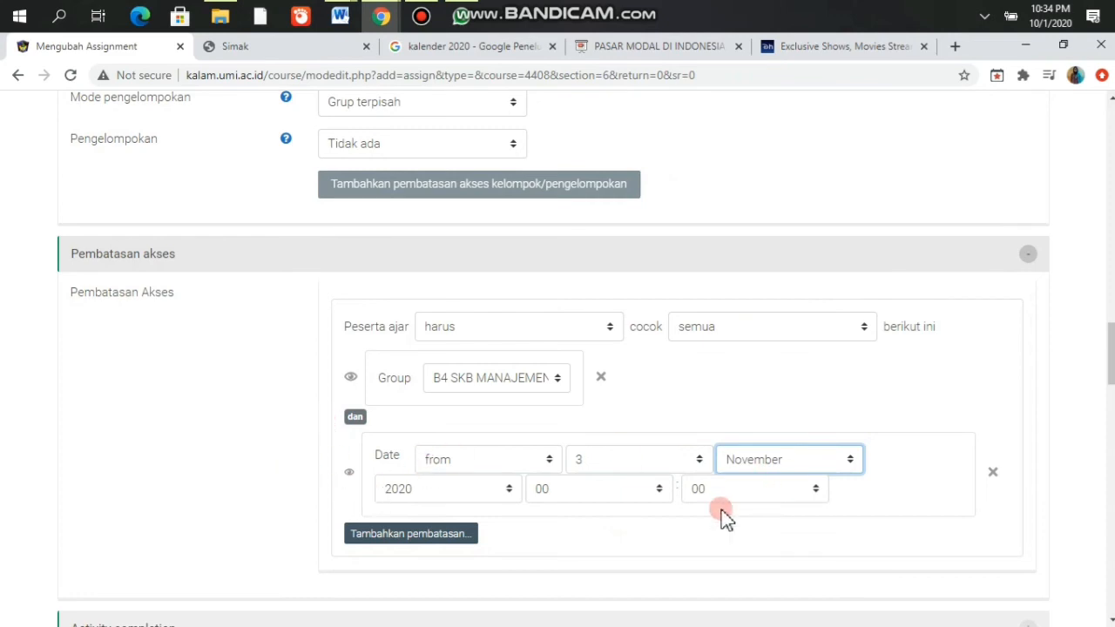
left_click(608, 490)
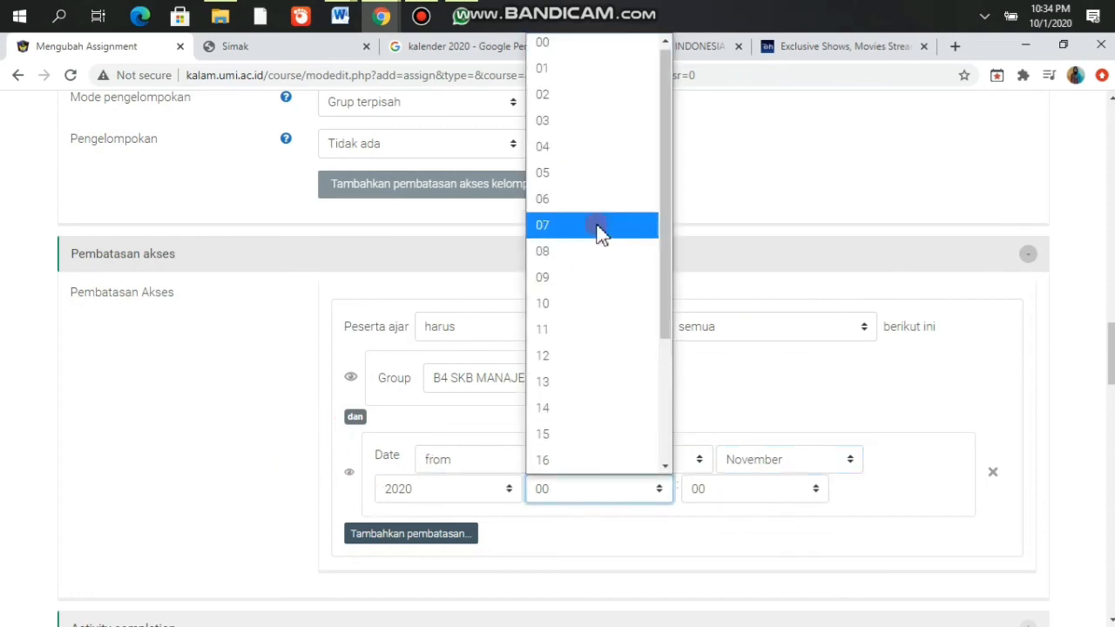
left_click(610, 233)
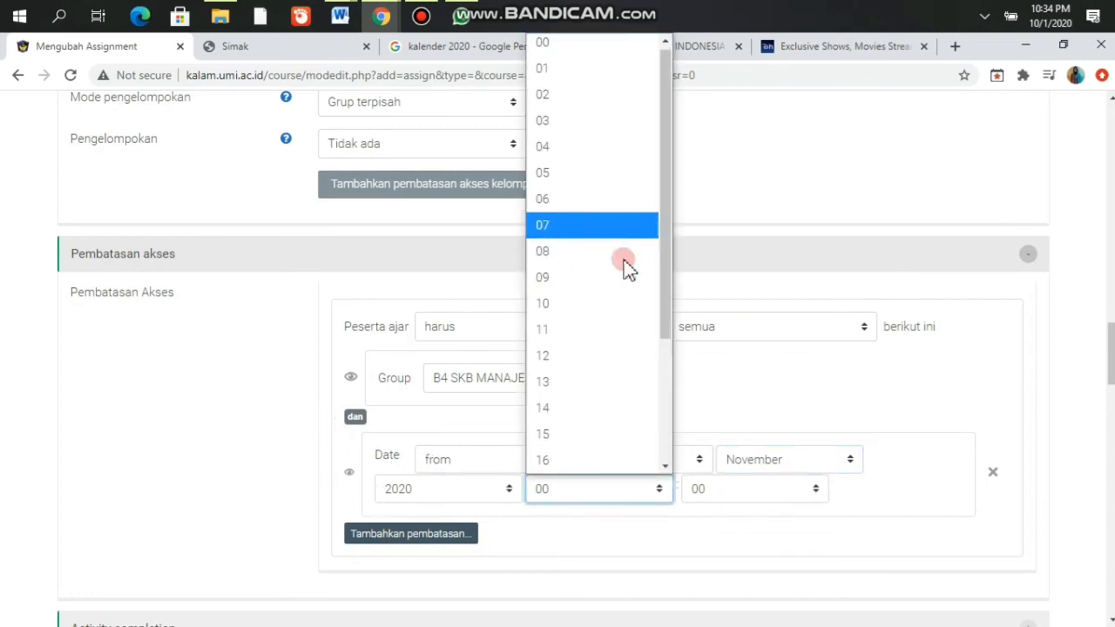
left_click(225, 453)
Step: Set completion tracking to Show activity as complete when conditions are met, and save the assignment, returning to the course
scroll(647, 462, "down", 3)
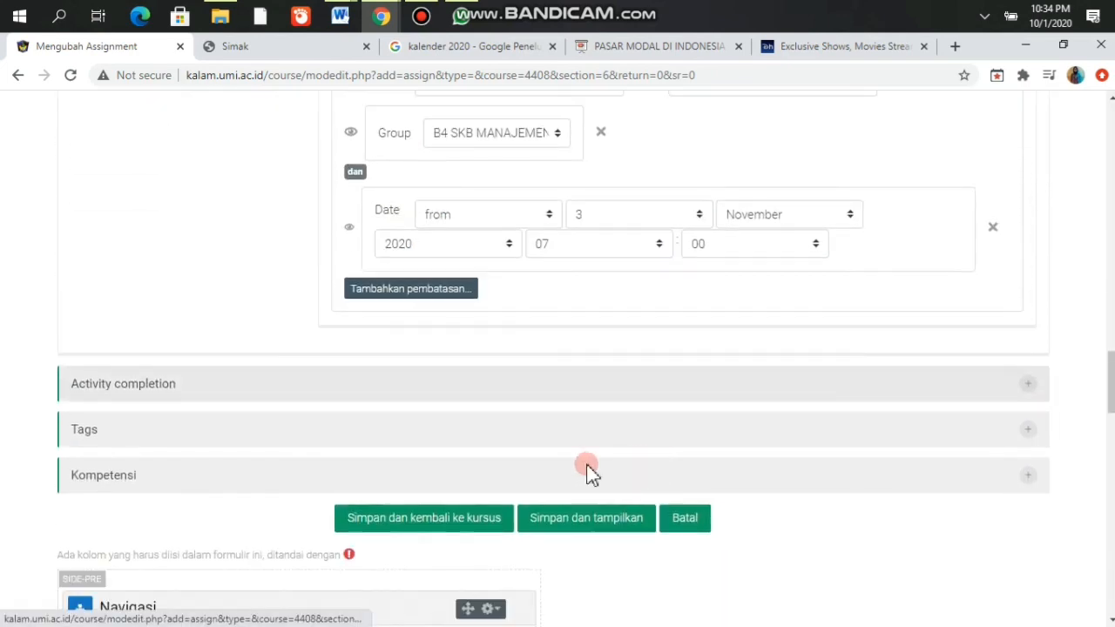
left_click(342, 397)
left_click(408, 428)
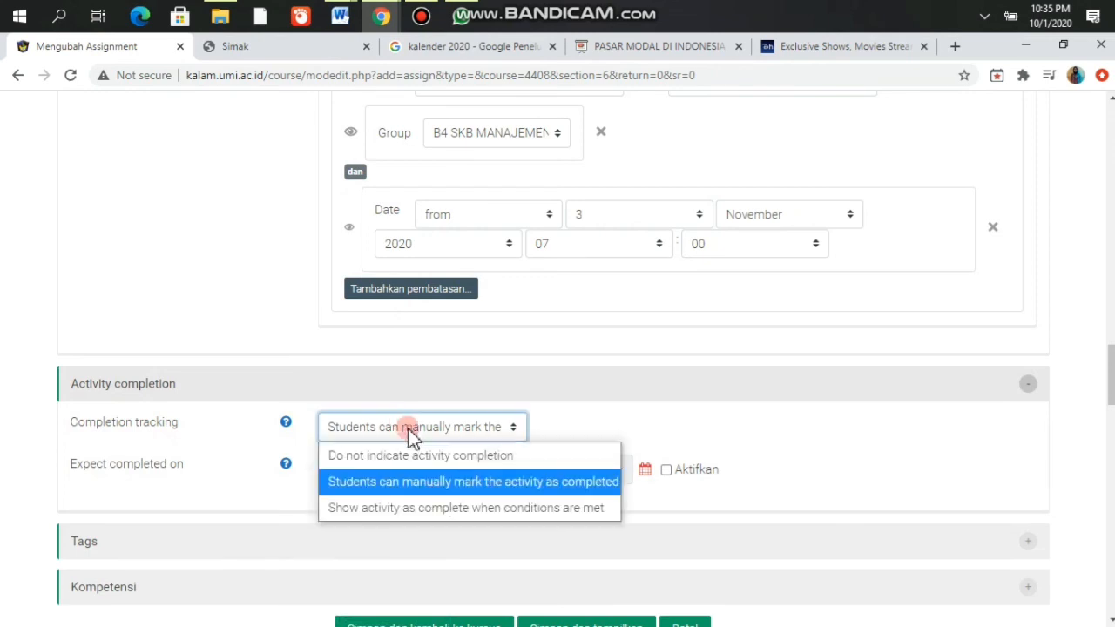
left_click(422, 513)
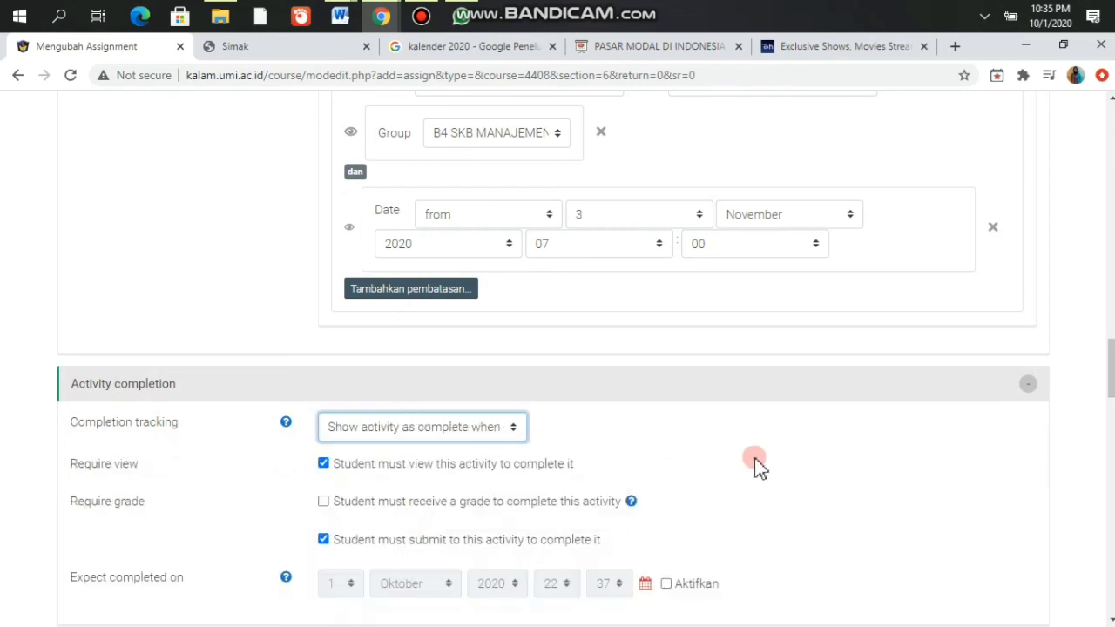
scroll(757, 462, "down", 3)
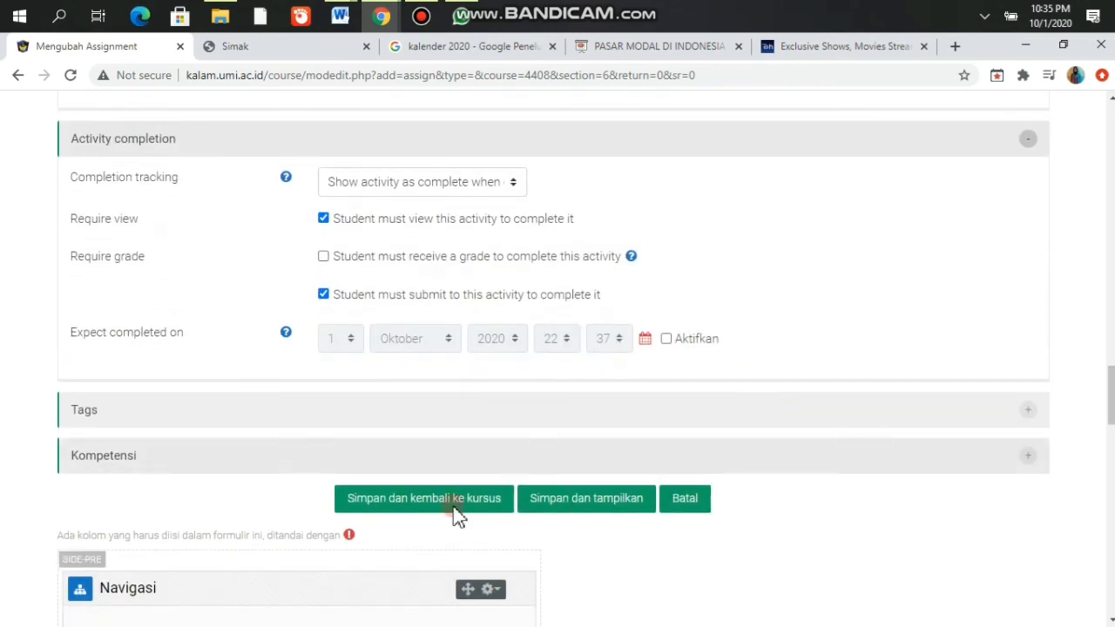
left_click(438, 510)
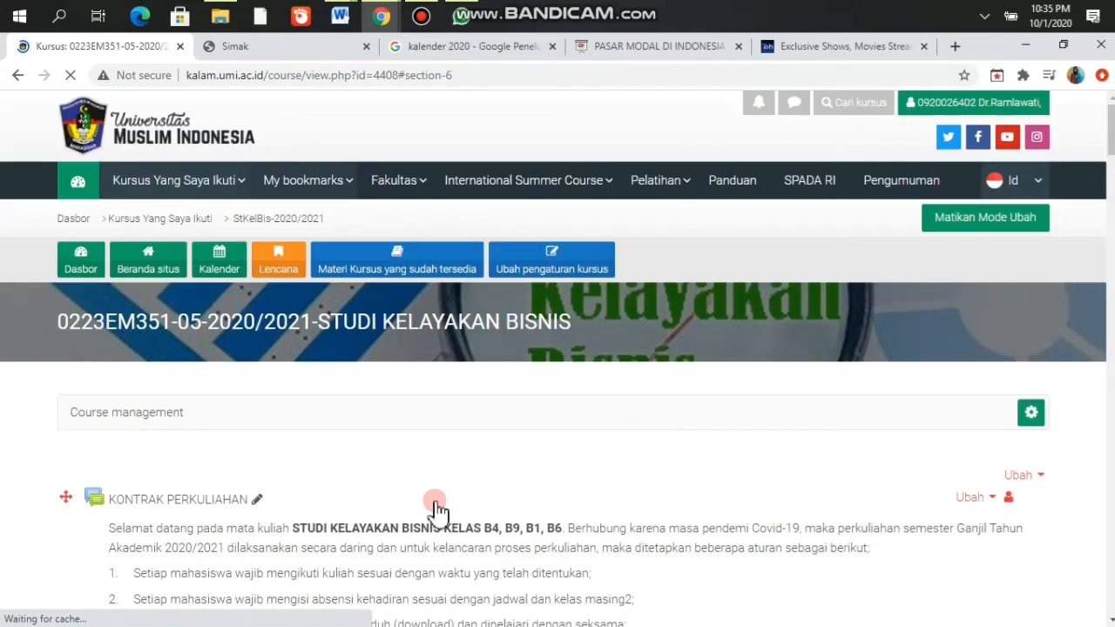
Step: Check the class B4 forum and assignment entries with their restrictions in section 6, LANJUTAN PERTEMUAN SEBELUMNYA, on the course page
scroll(450, 490, "down", 8)
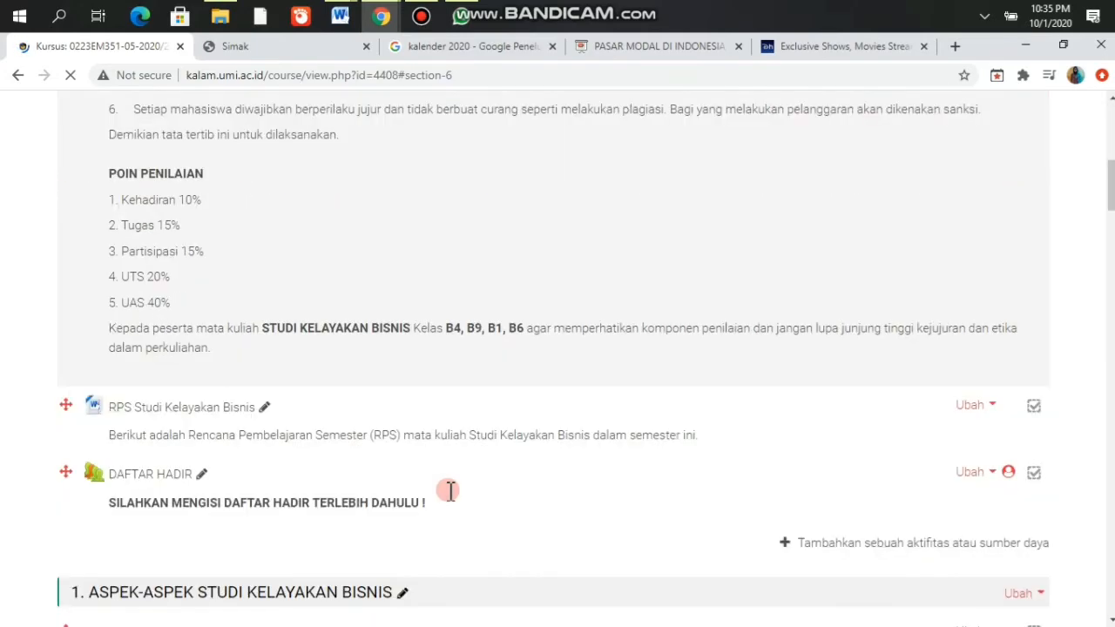
scroll(453, 499, "down", 12)
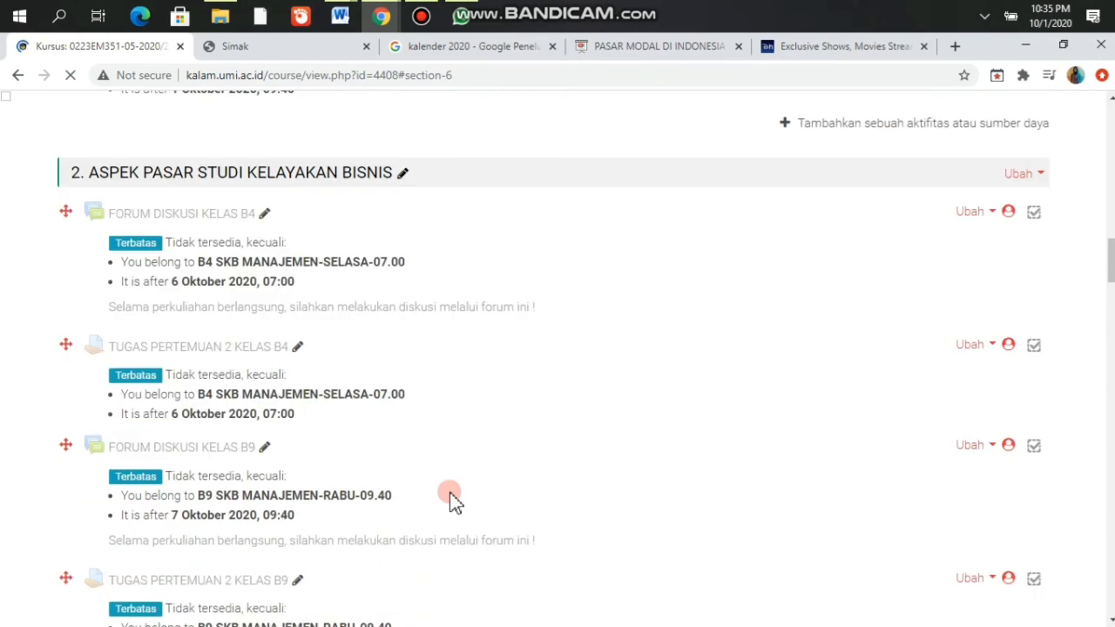
scroll(450, 492, "down", 15)
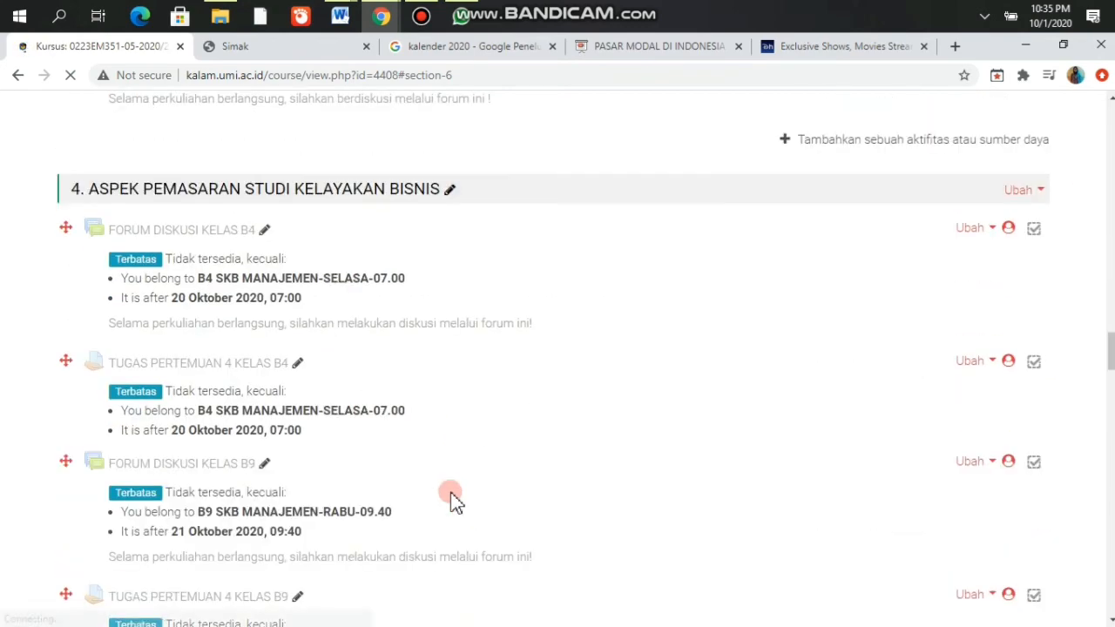
scroll(1111, 357, "down", 5)
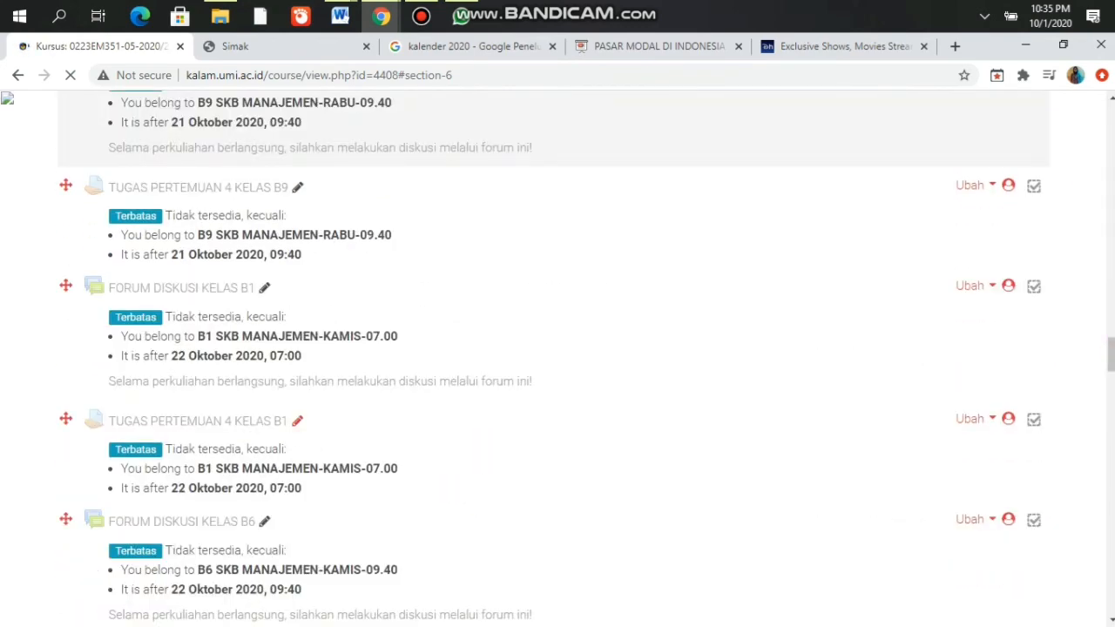
left_click_drag(1111, 355, 1111, 419)
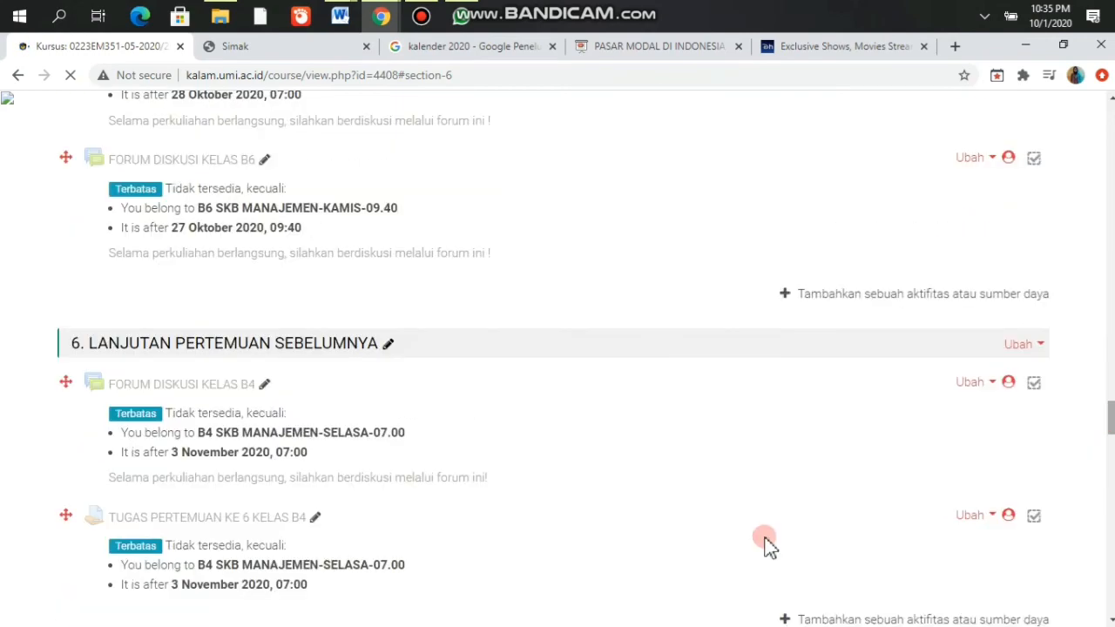
scroll(191, 314, "down", 1)
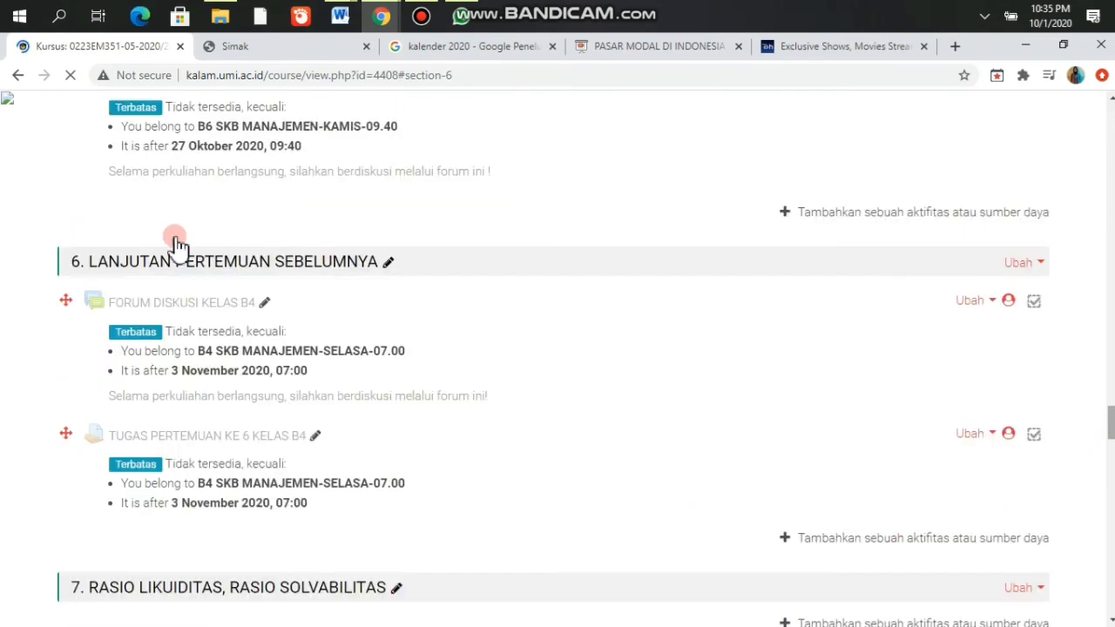
scroll(399, 305, "down", 15)
scroll(401, 305, "up", 15)
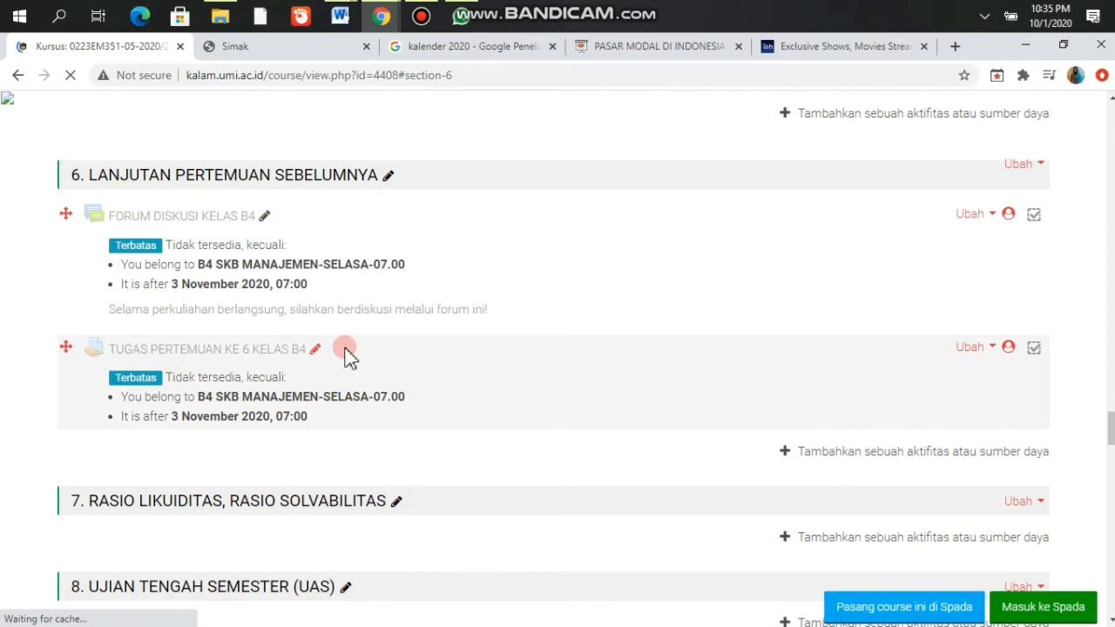
Step: Open the settings of the assignment TUGAS PERTEMUAN 4 KELAS B4 in section 4, ASPEK PEMASARAN STUDI KELAYAKAN BISNIS
scroll(347, 358, "up", 1)
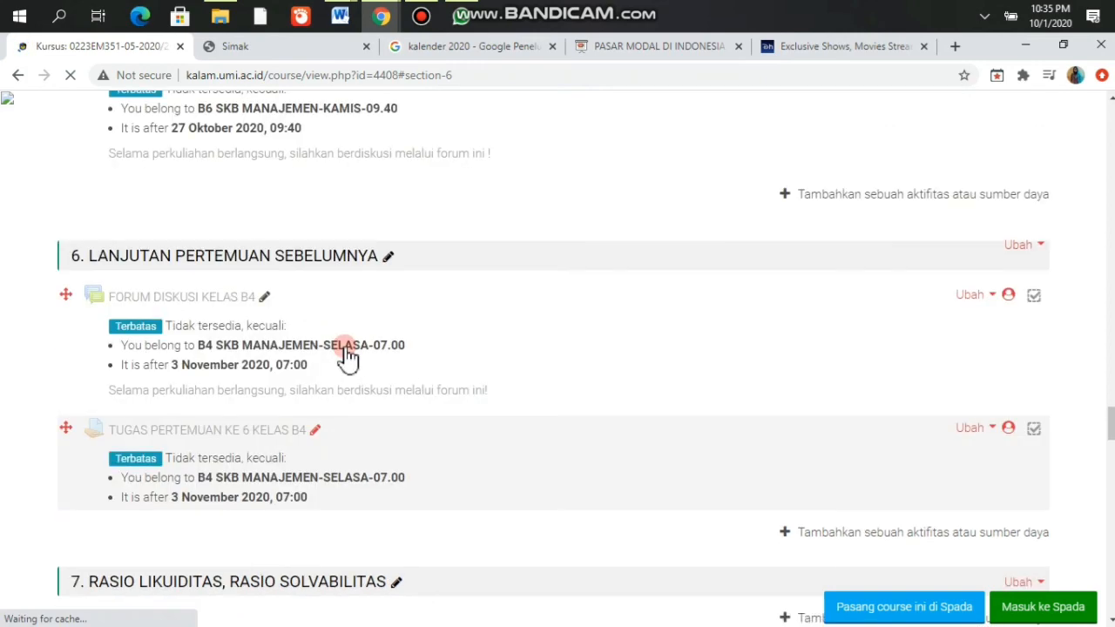
scroll(346, 358, "up", 5)
scroll(347, 357, "up", 1)
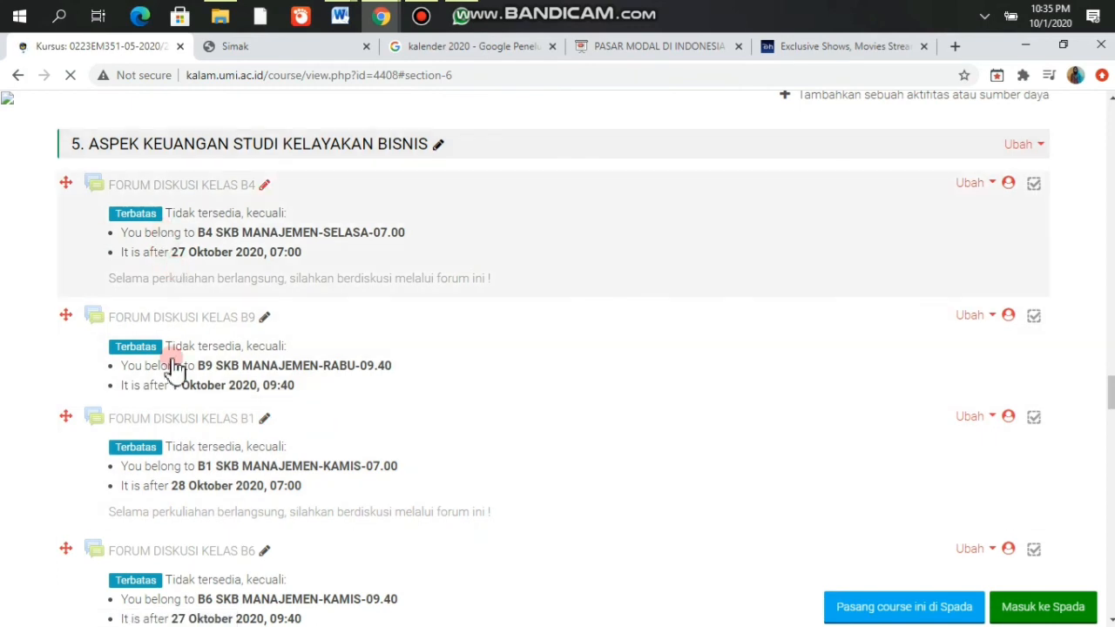
scroll(218, 316, "down", 1)
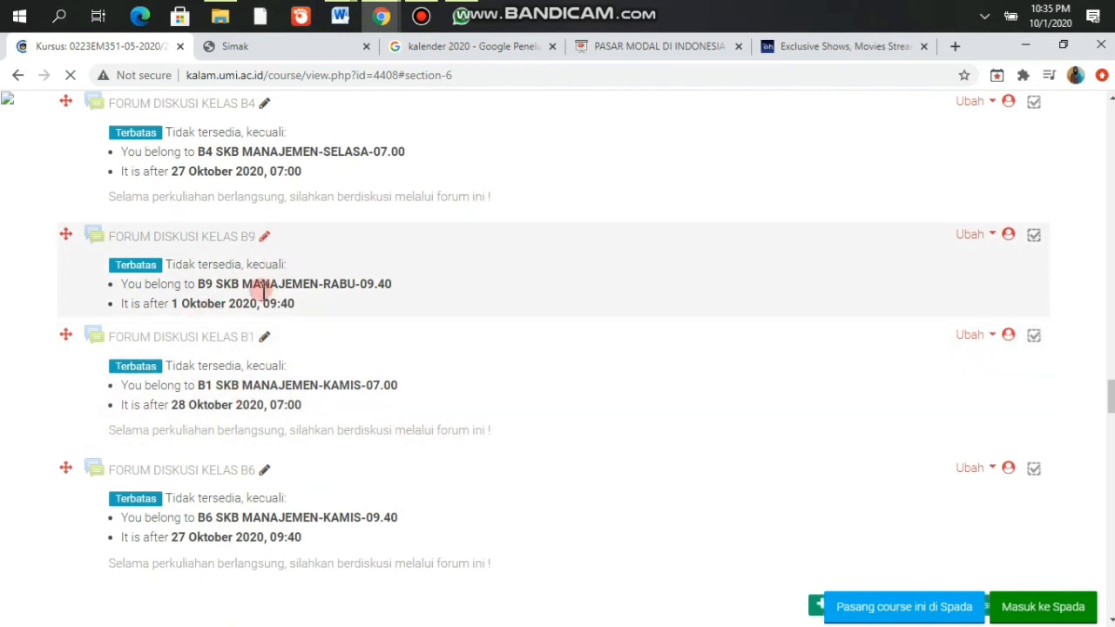
scroll(262, 291, "up", 8)
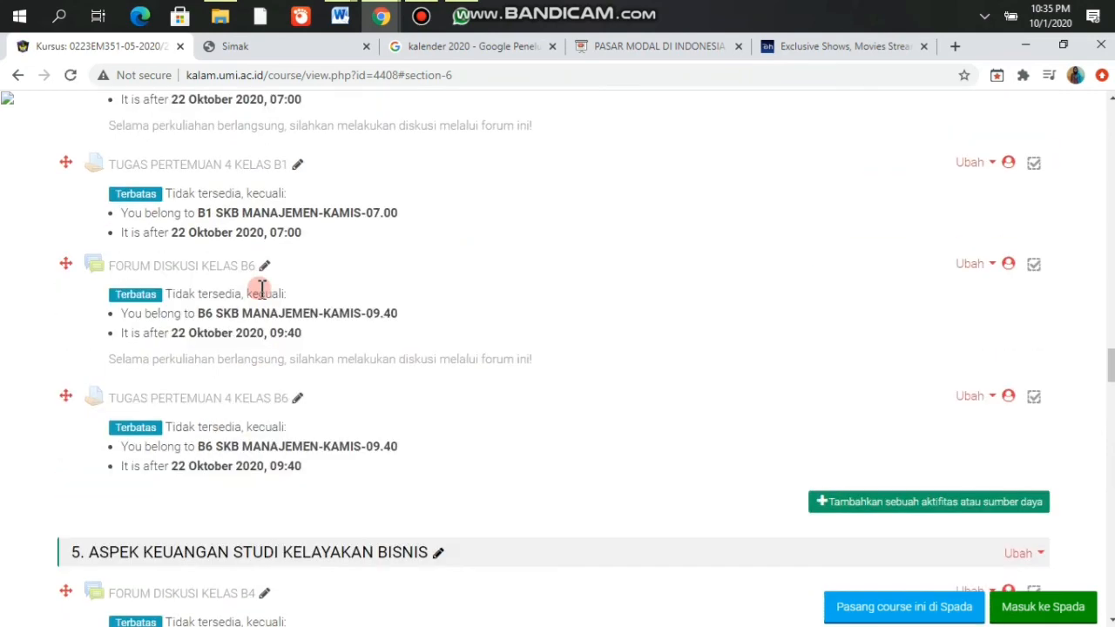
scroll(261, 292, "up", 6)
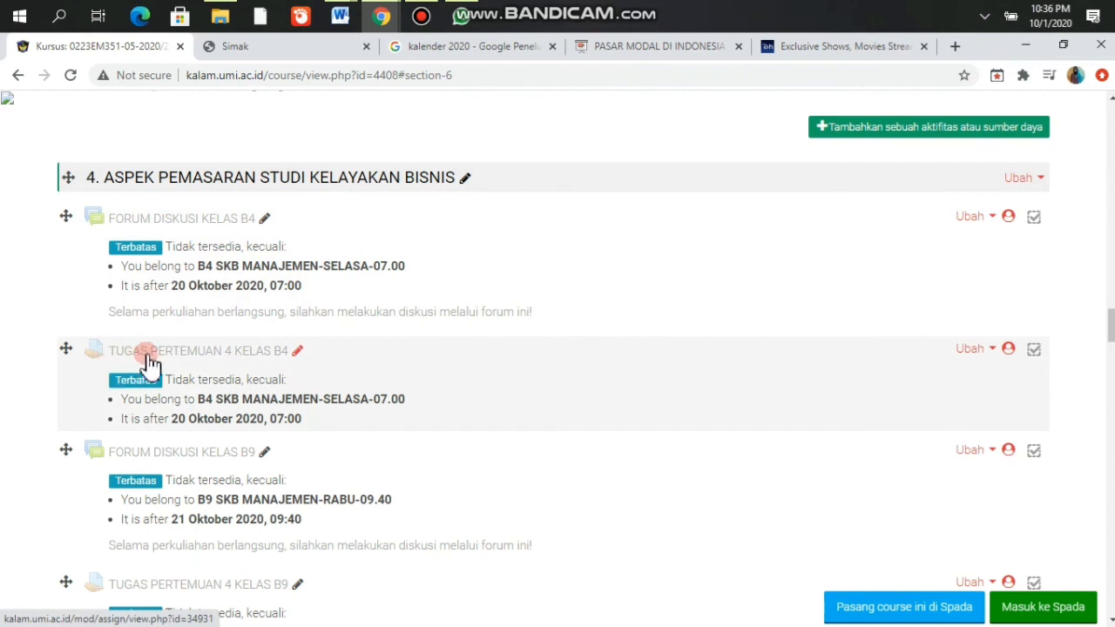
scroll(305, 370, "down", 1)
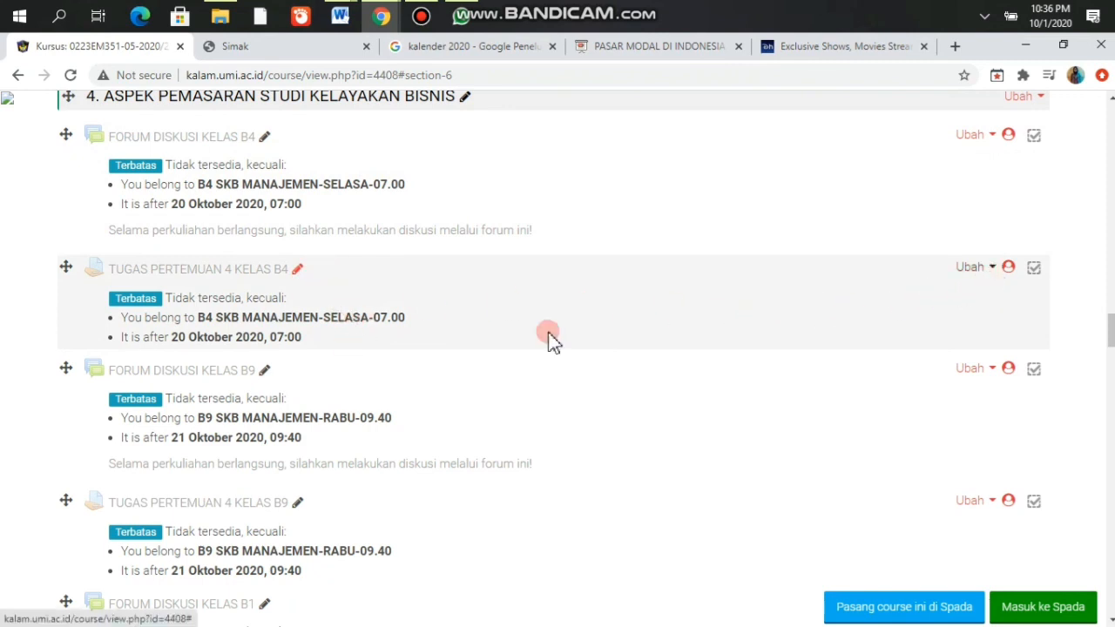
left_click(994, 270)
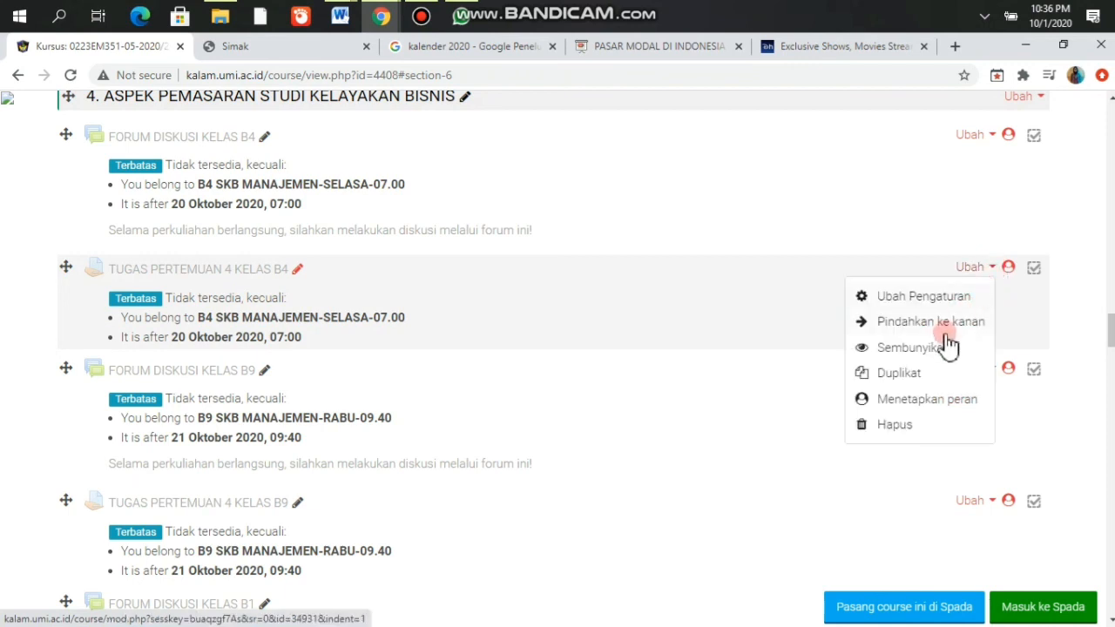
left_click(922, 298)
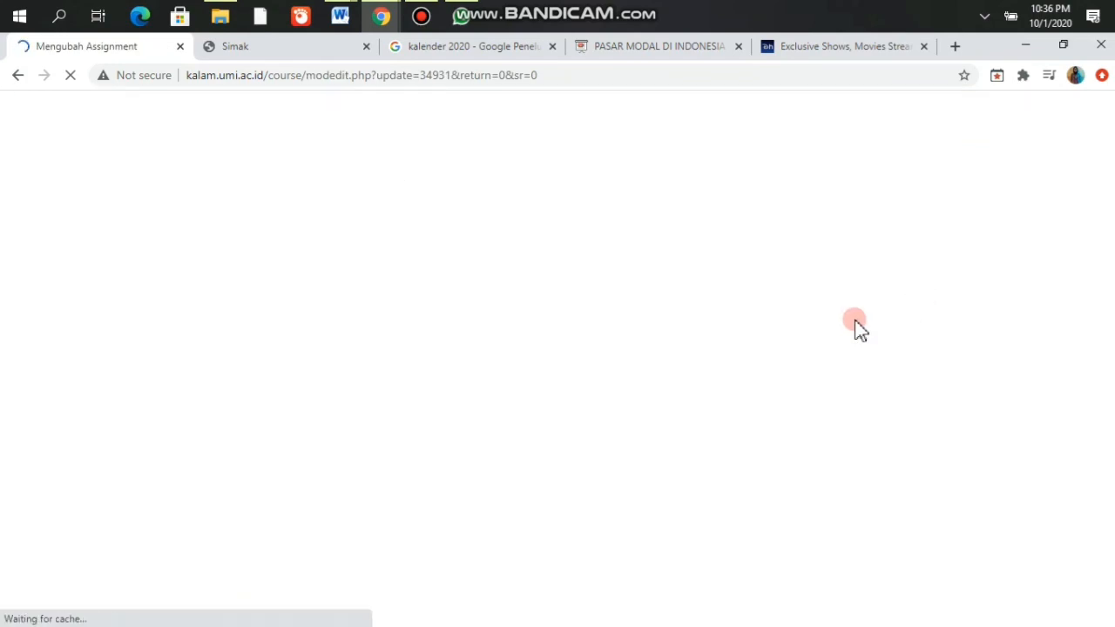
Step: Open the upload dialog for the assignment's additional files and close it without choosing a file
scroll(514, 305, "down", 5)
scroll(563, 209, "down", 2)
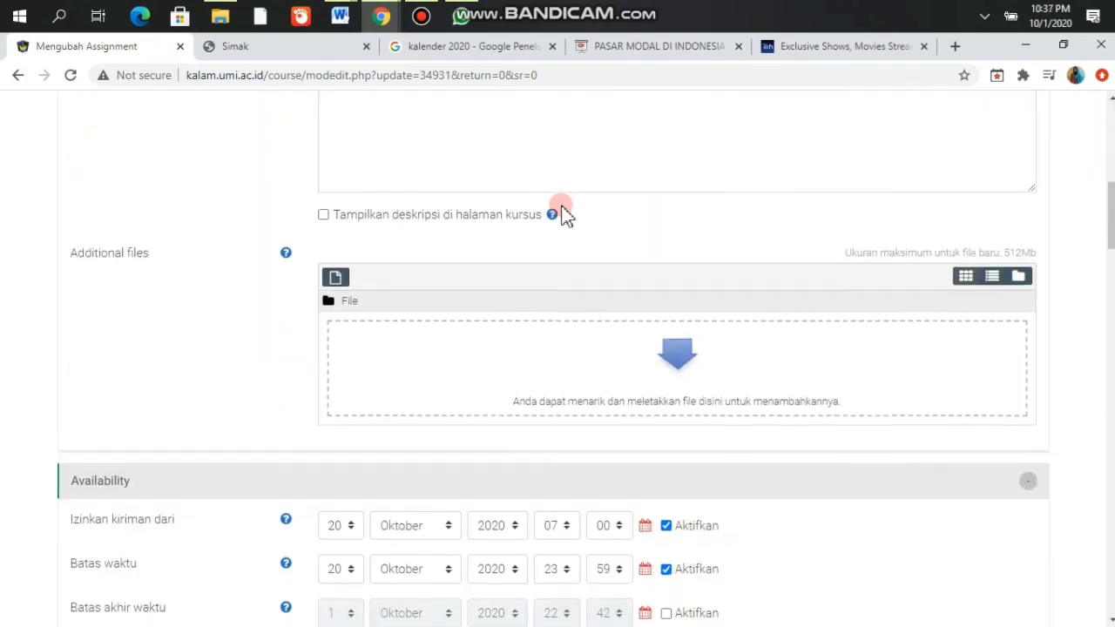
scroll(562, 216, "down", 1)
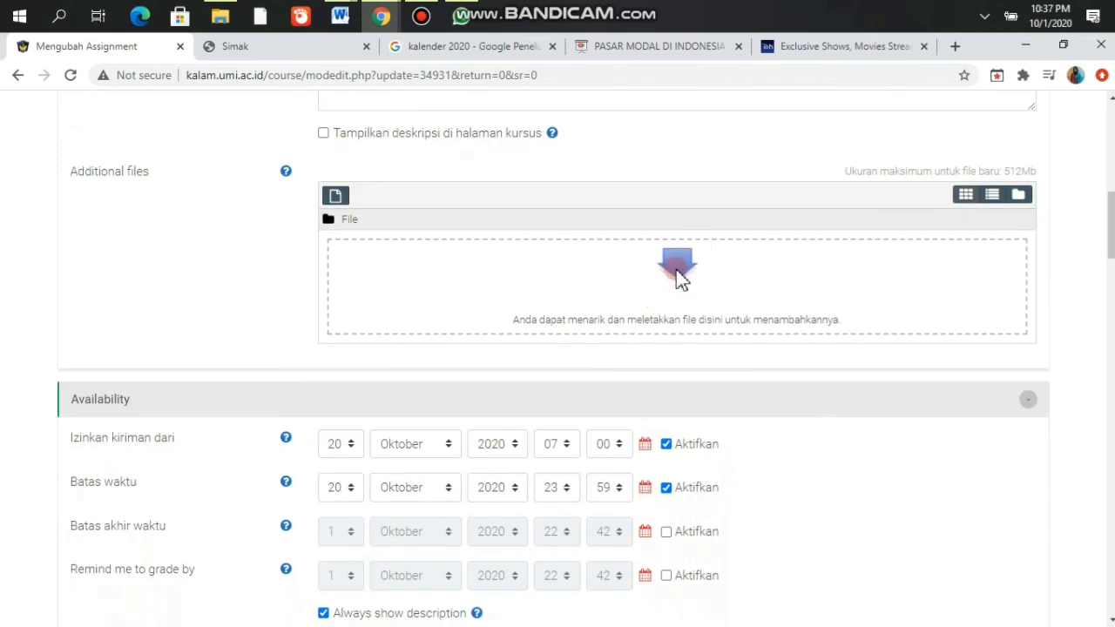
left_click(679, 274)
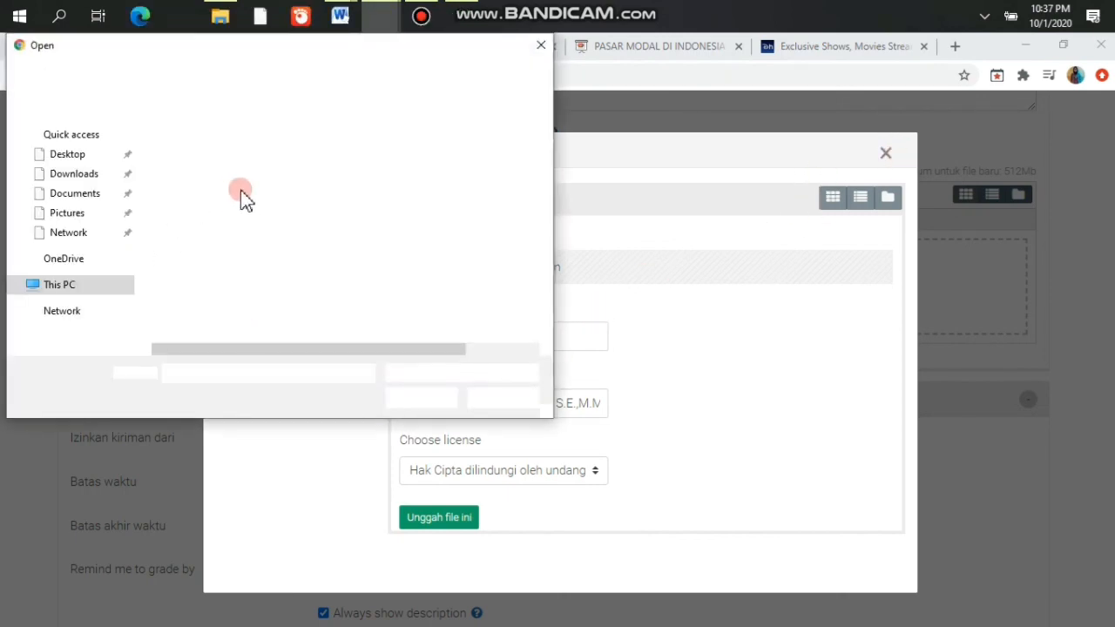
left_click(541, 45)
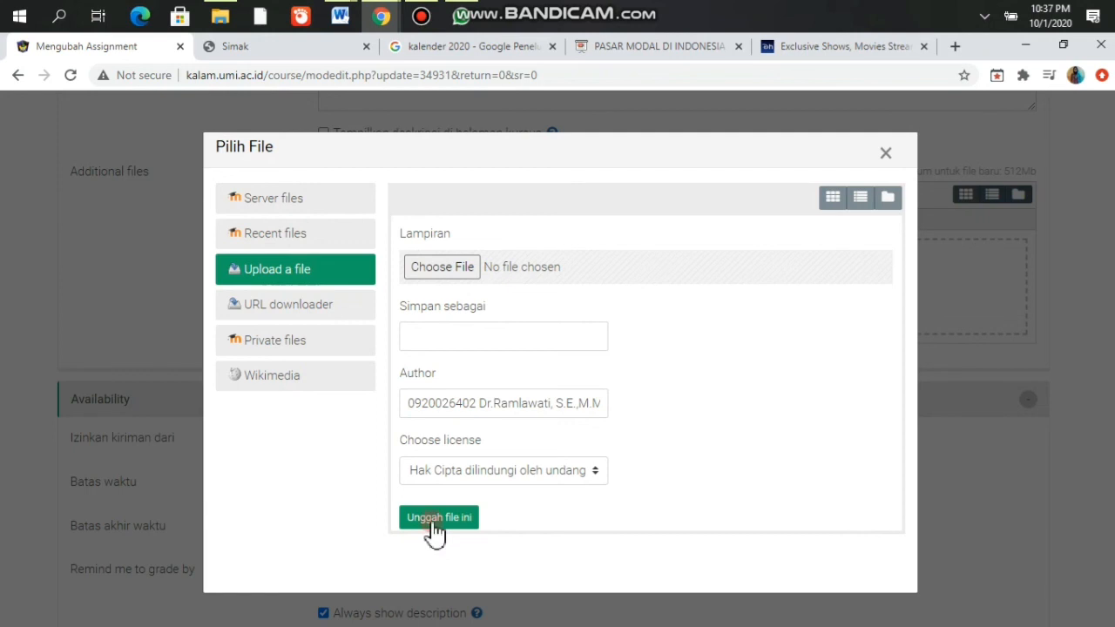
left_click(888, 157)
Step: Save the class B4 meeting 4 assignment and return to the course page
scroll(787, 261, "down", 1)
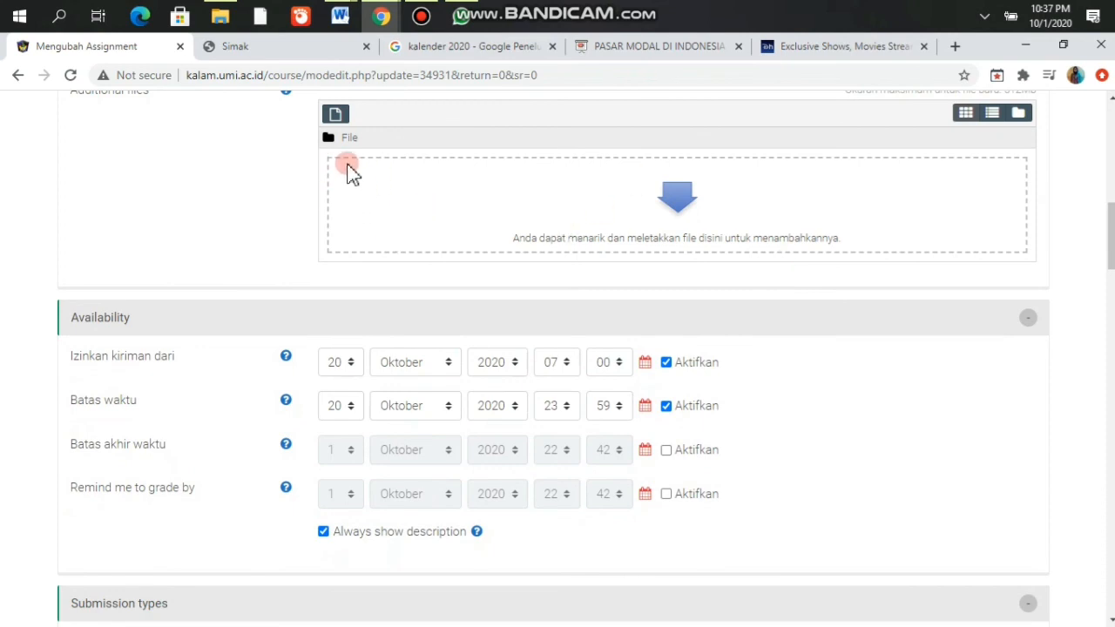
scroll(349, 191, "down", 15)
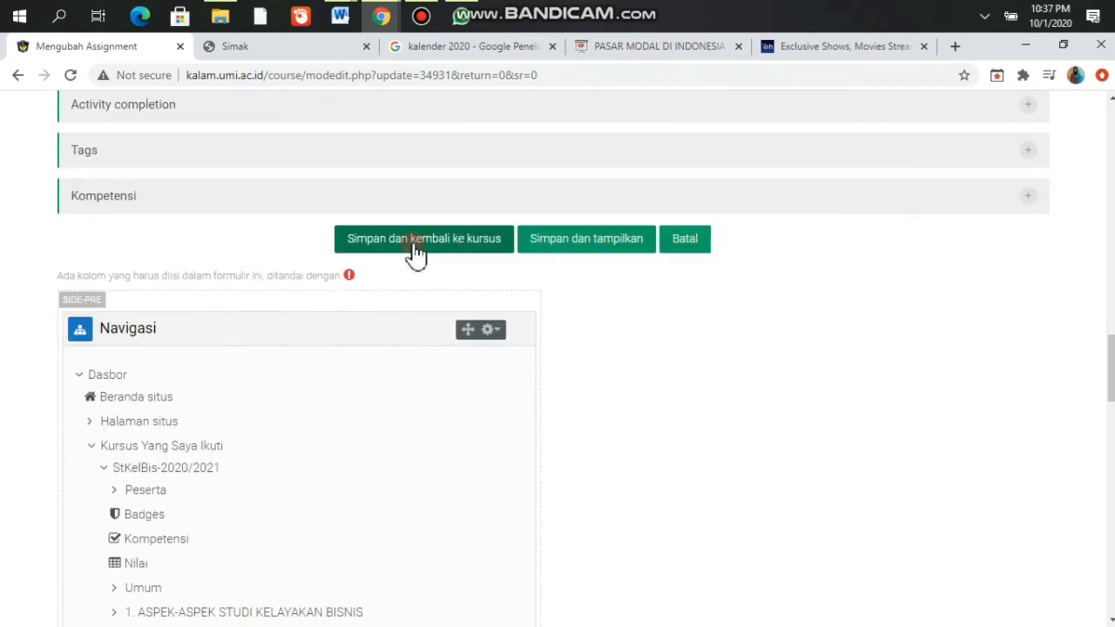
left_click(415, 245)
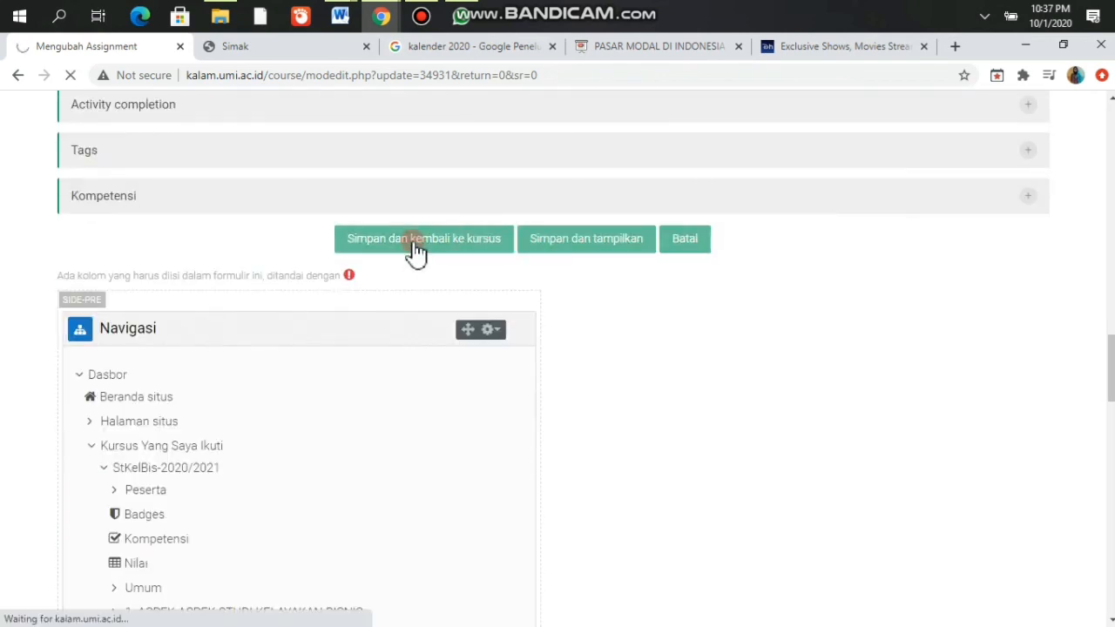
left_click(584, 330)
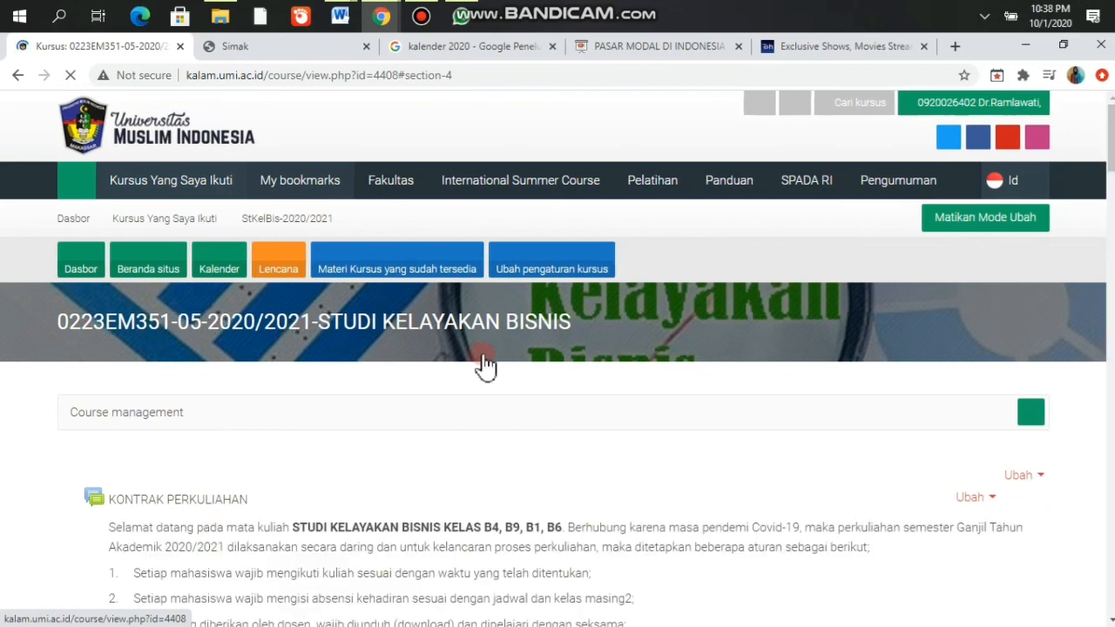
Step: Look through the class forums and assignments with their access restrictions in sections 2 to 4 of the course
scroll(486, 366, "down", 5)
scroll(483, 370, "down", 15)
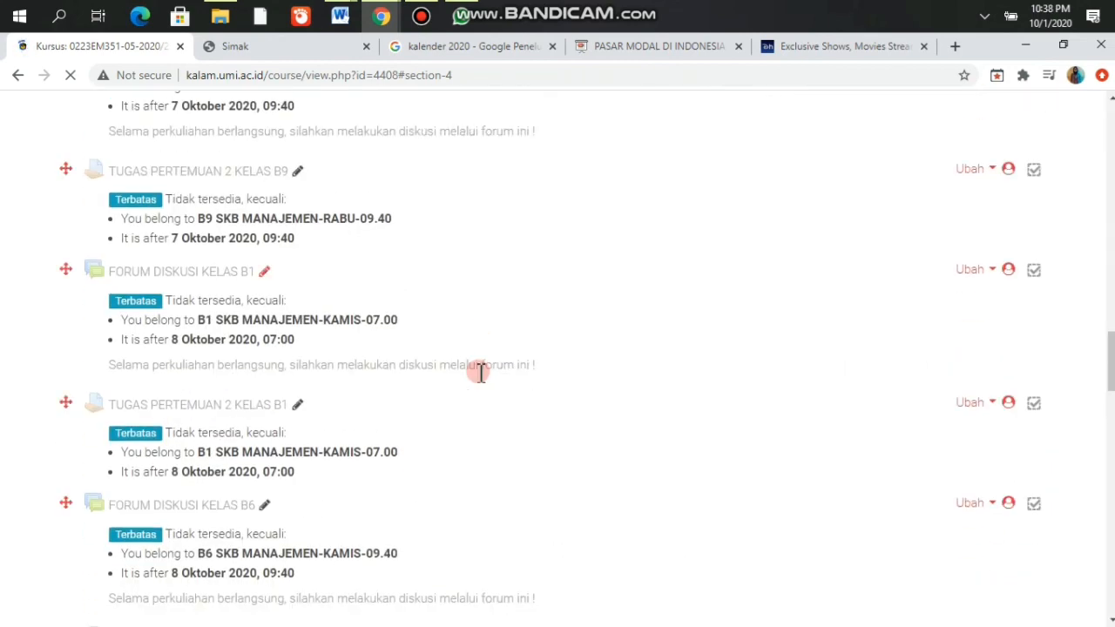
scroll(478, 373, "down", 3)
scroll(478, 372, "down", 3)
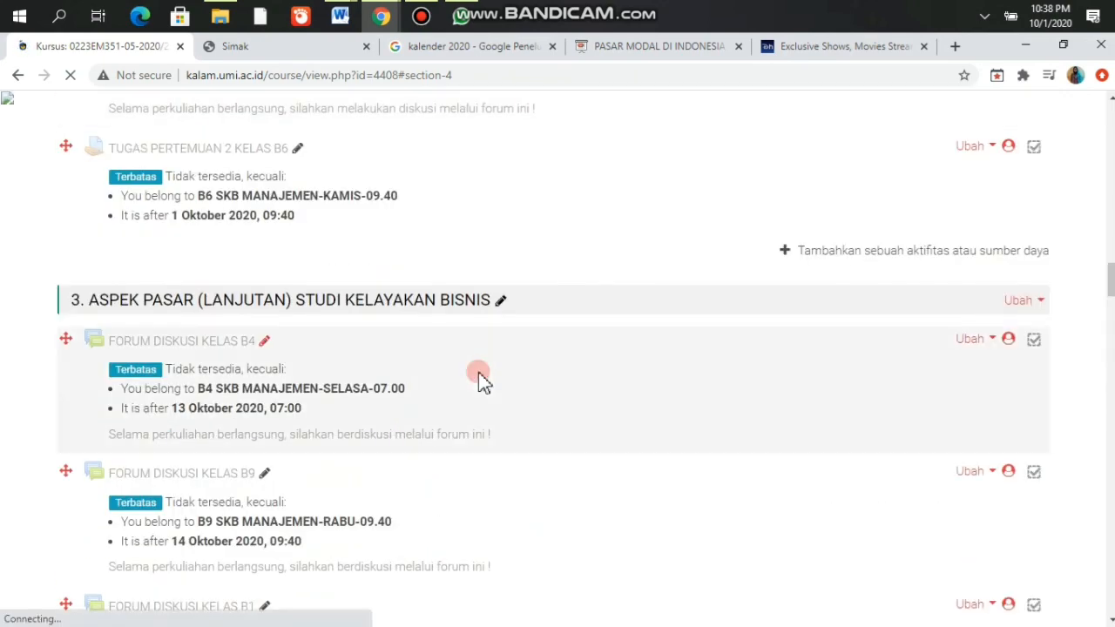
scroll(478, 373, "down", 10)
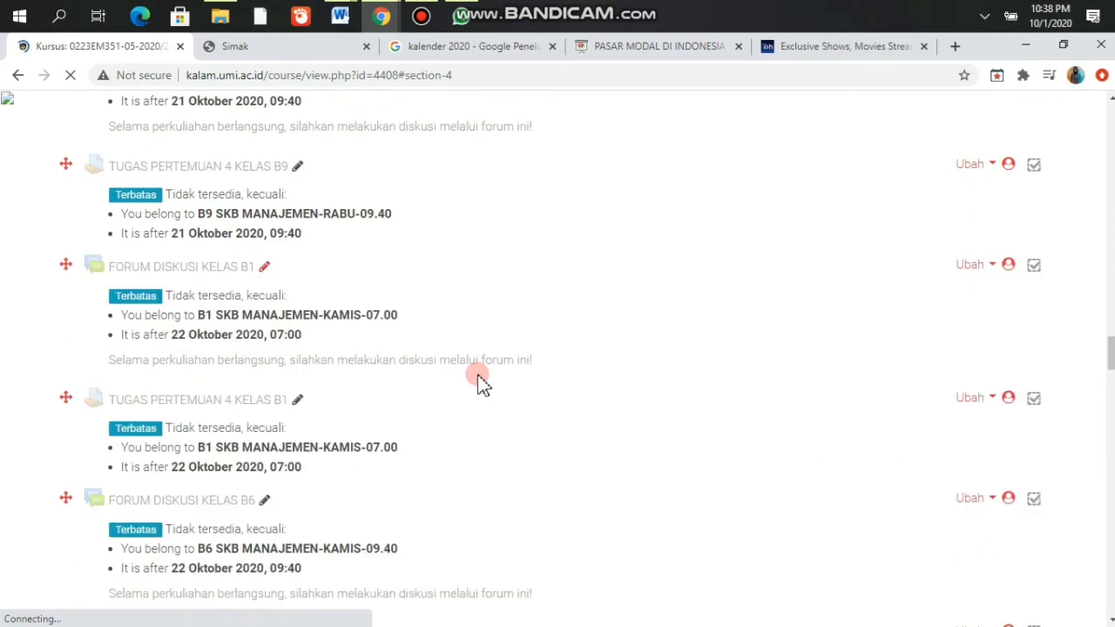
scroll(478, 380, "down", 4)
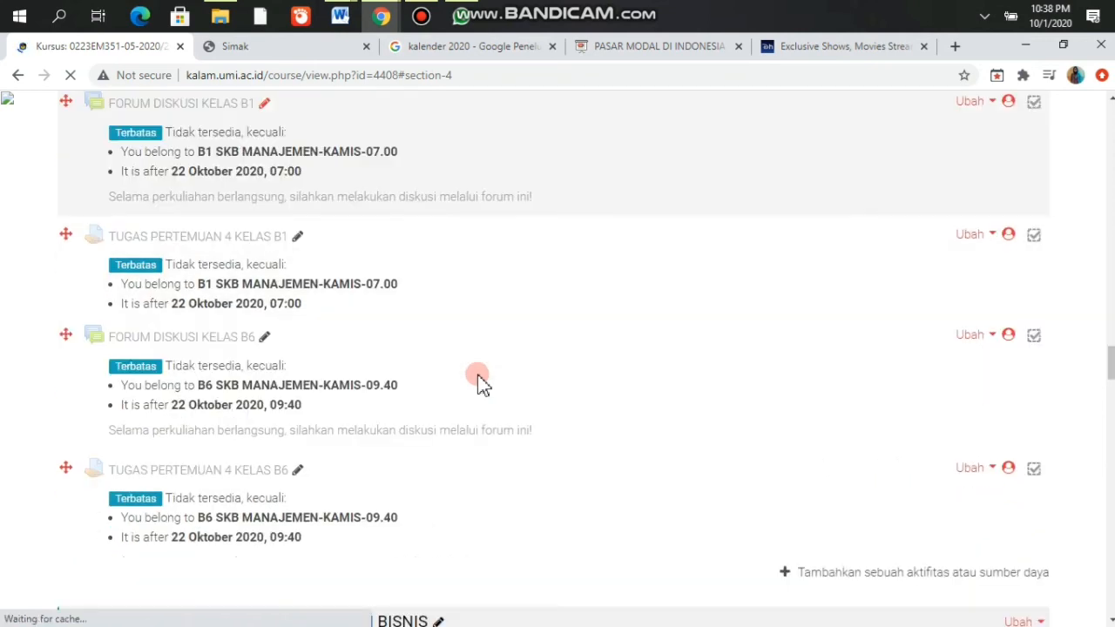